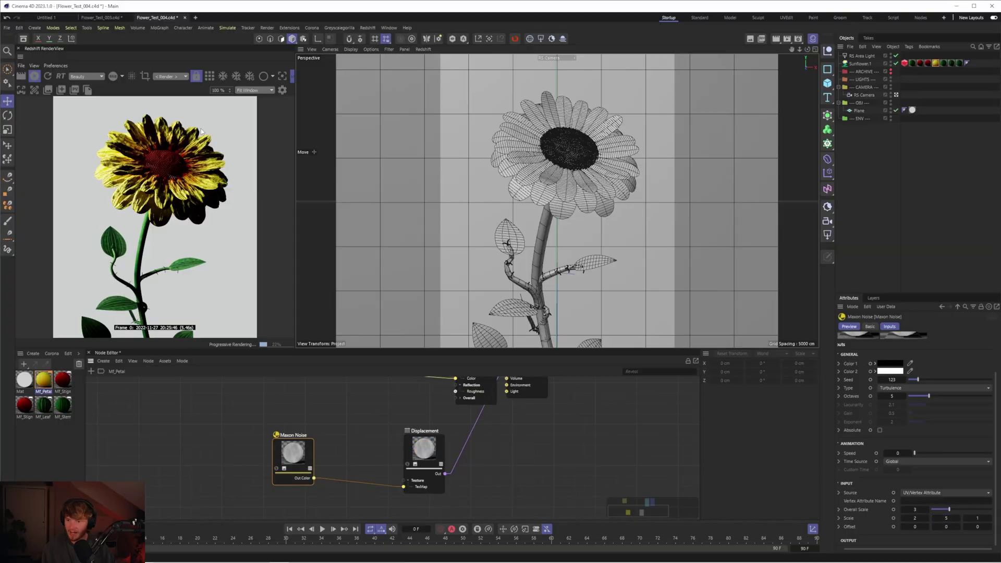
Make the petal subsurface colour yellow and radius orange, then raise saturation to turn them blue
{"action": "scroll", "coordinate": [876, 426], "scroll_direction": "down", "scroll_amount": 5}
{"action": "left_click", "coordinate": [902, 419]}
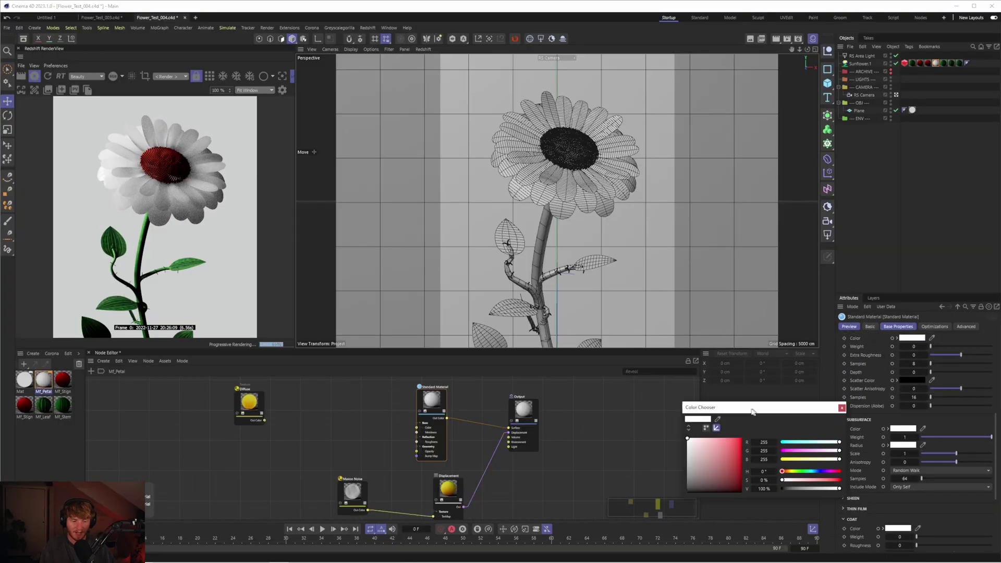
{"action": "left_click", "coordinate": [729, 432]}
{"action": "left_click", "coordinate": [902, 436]}
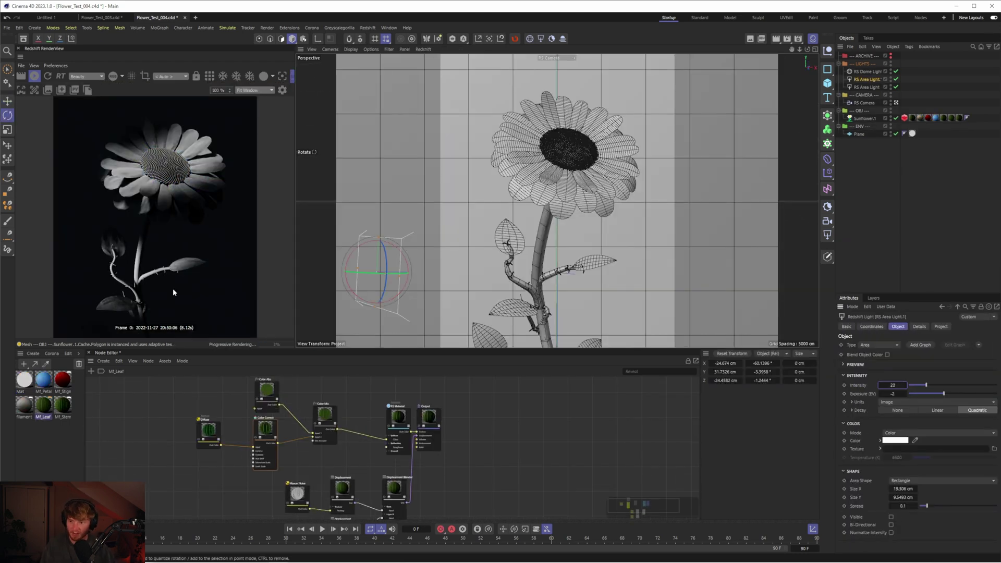
{"action": "left_click_drag", "start_coordinate": [903, 437], "coordinate": [911, 435]}
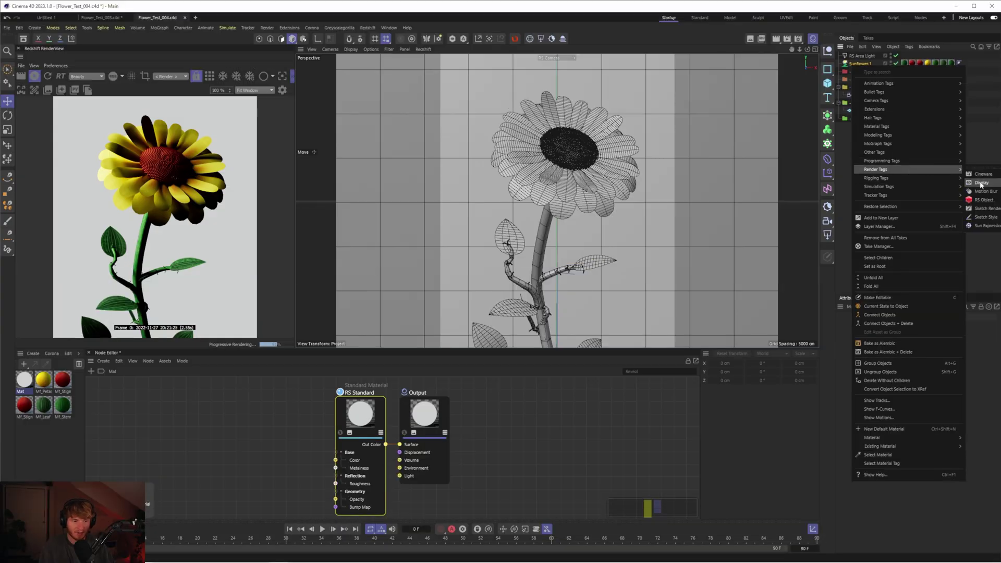
Add an RS Object tag to Sunflower.1 with Tessellation and Displacement enabled
{"action": "left_click", "coordinate": [980, 199]}
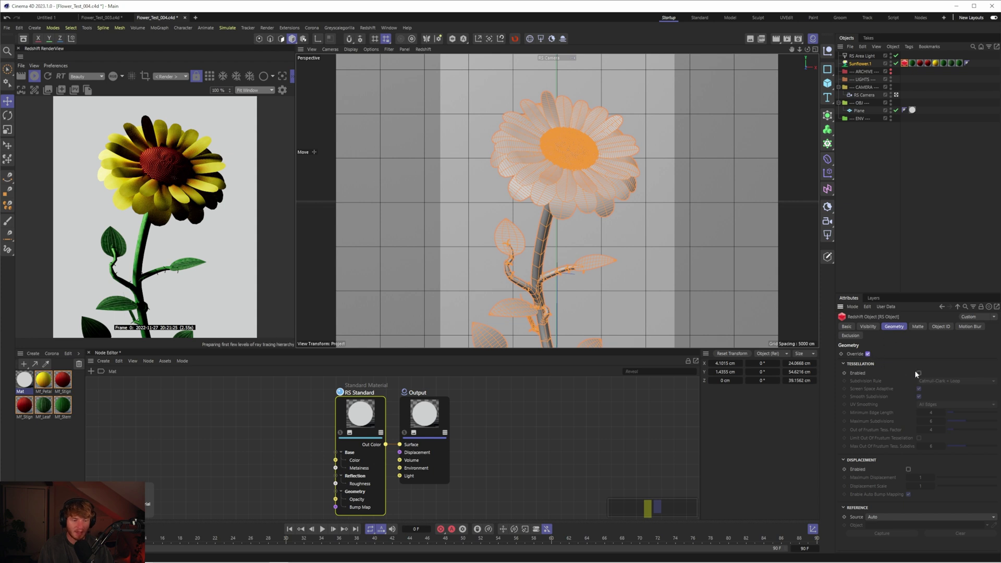
{"action": "left_click", "coordinate": [918, 373]}
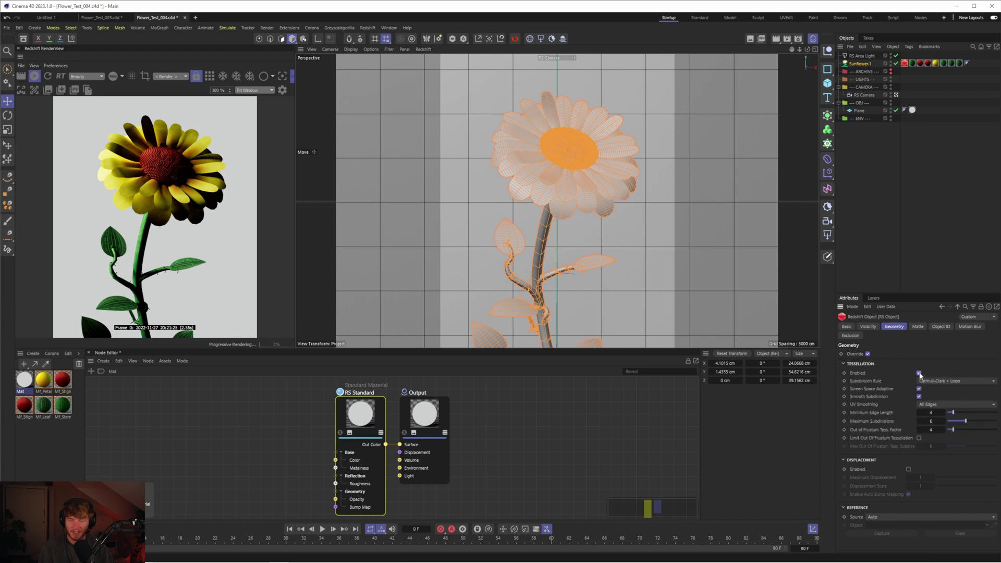
{"action": "left_click", "coordinate": [908, 469]}
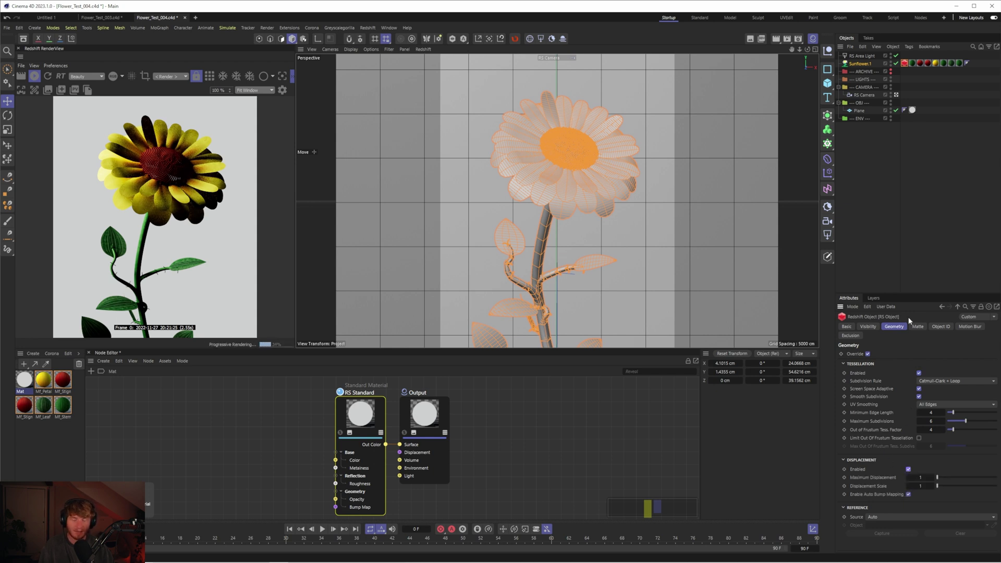
{"action": "left_click", "coordinate": [891, 235]}
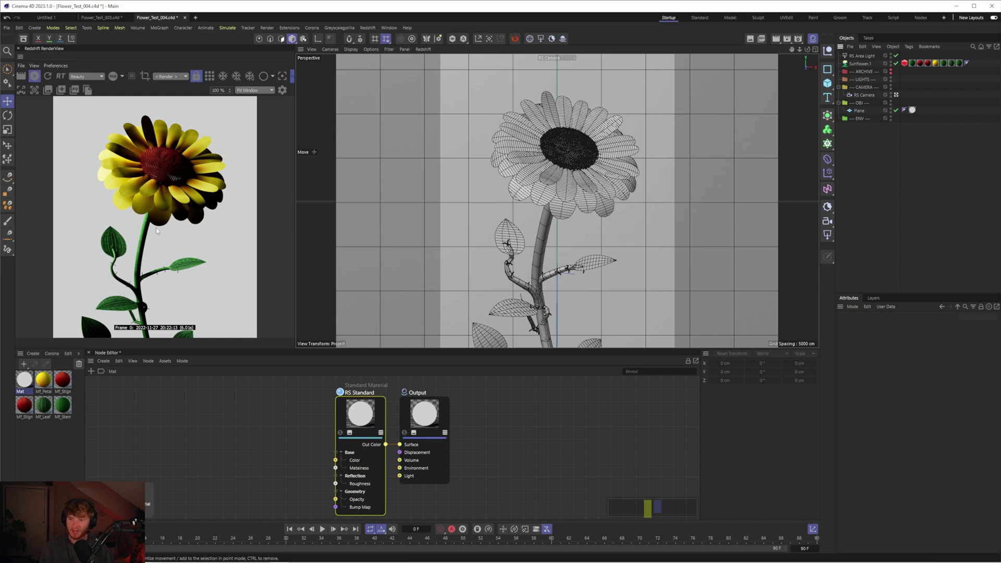
Inspect the Mf_Petal material, then convert all materials to Redshift materials
{"action": "left_click", "coordinate": [44, 379]}
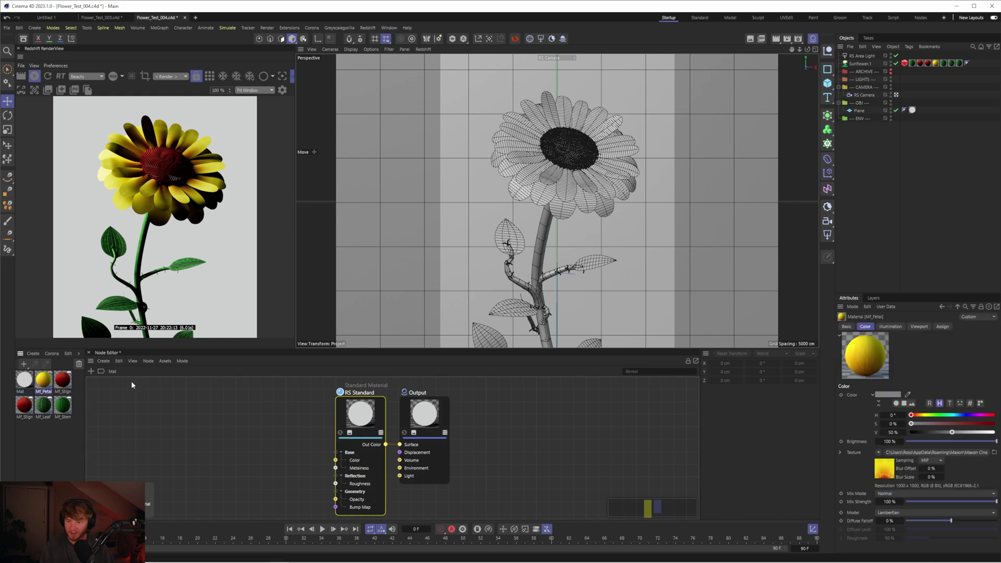
{"action": "double_click", "coordinate": [48, 382]}
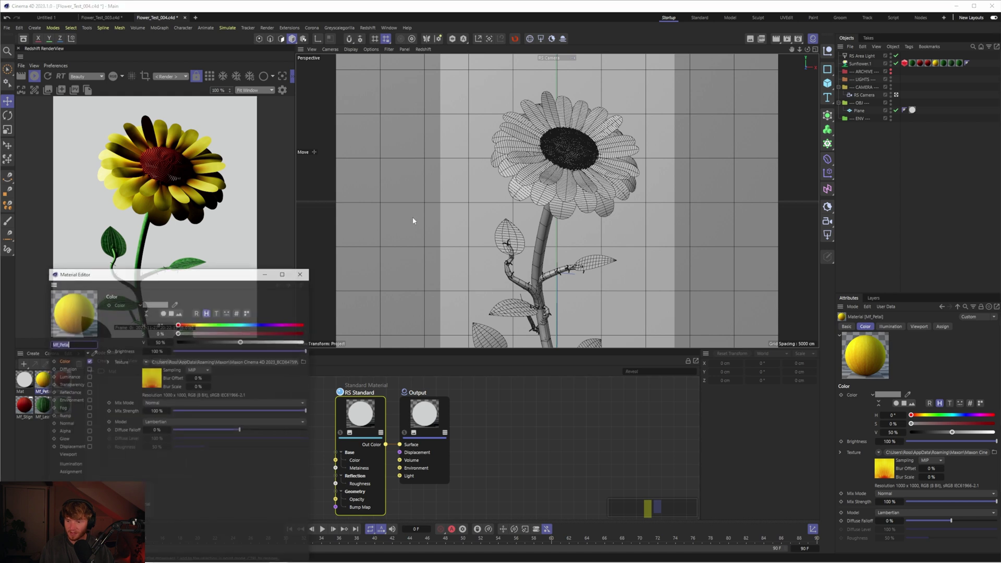
{"action": "left_click", "coordinate": [300, 272]}
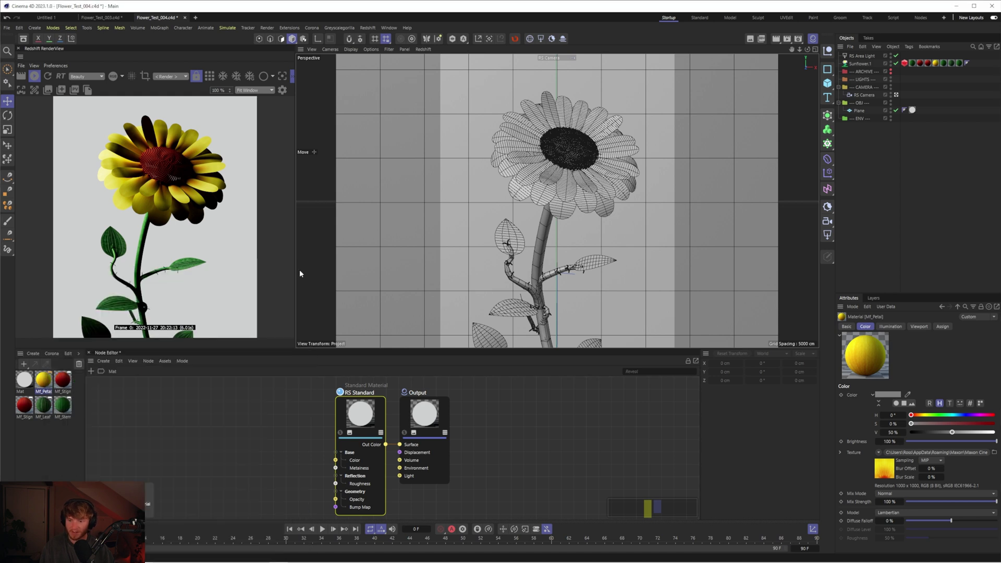
{"action": "left_click", "coordinate": [368, 28]}
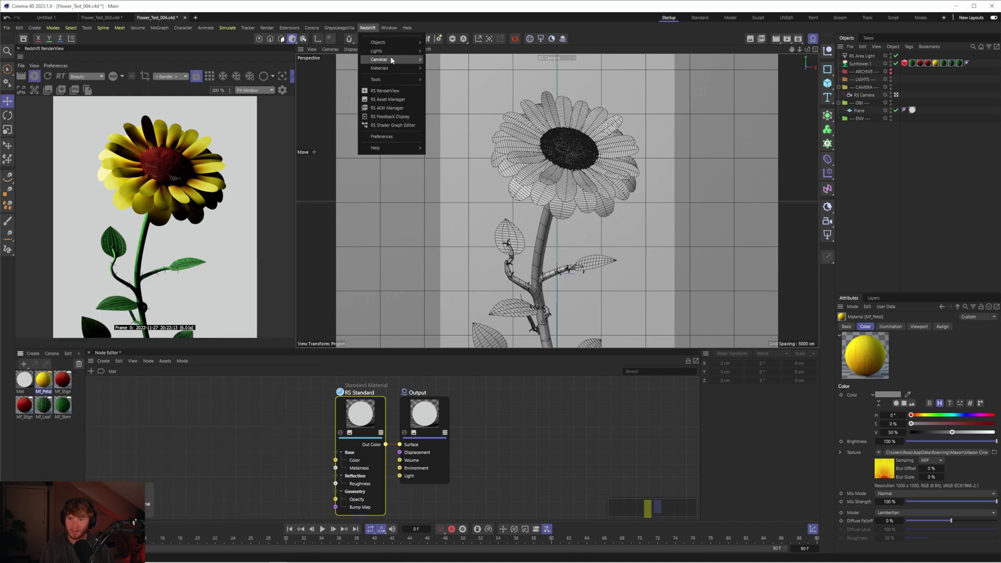
{"action": "mouse_move", "coordinate": [397, 68]}
{"action": "mouse_move", "coordinate": [442, 99]}
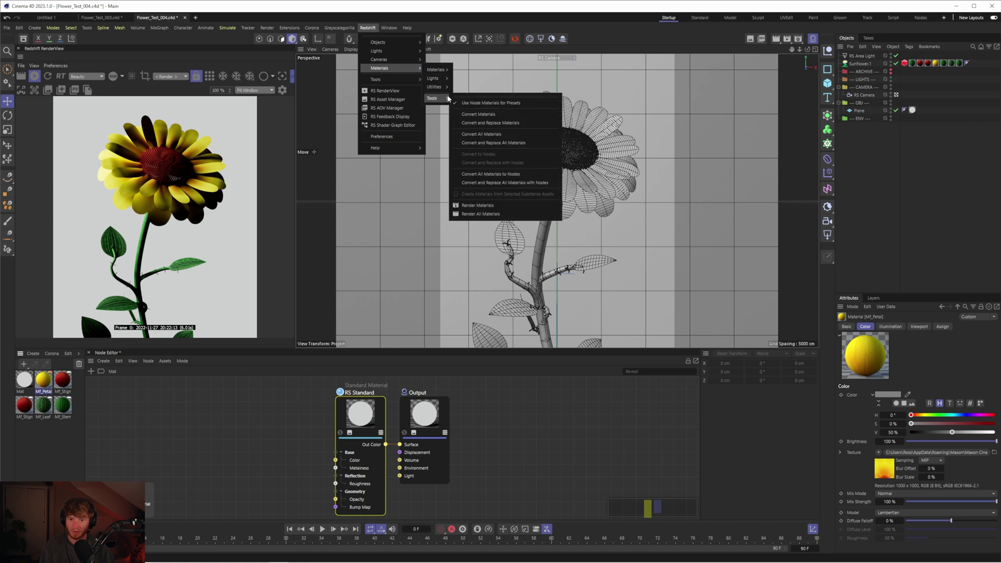
{"action": "left_click", "coordinate": [509, 141]}
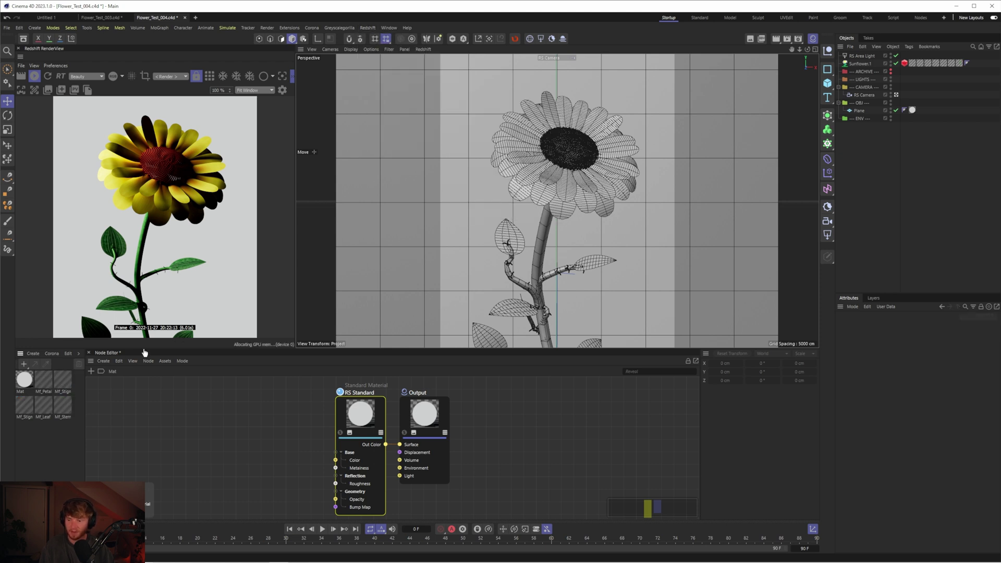
Check the converted Mf_Petal shader graph, then Convert and Replace All Materials with Nodes
{"action": "left_click", "coordinate": [45, 381]}
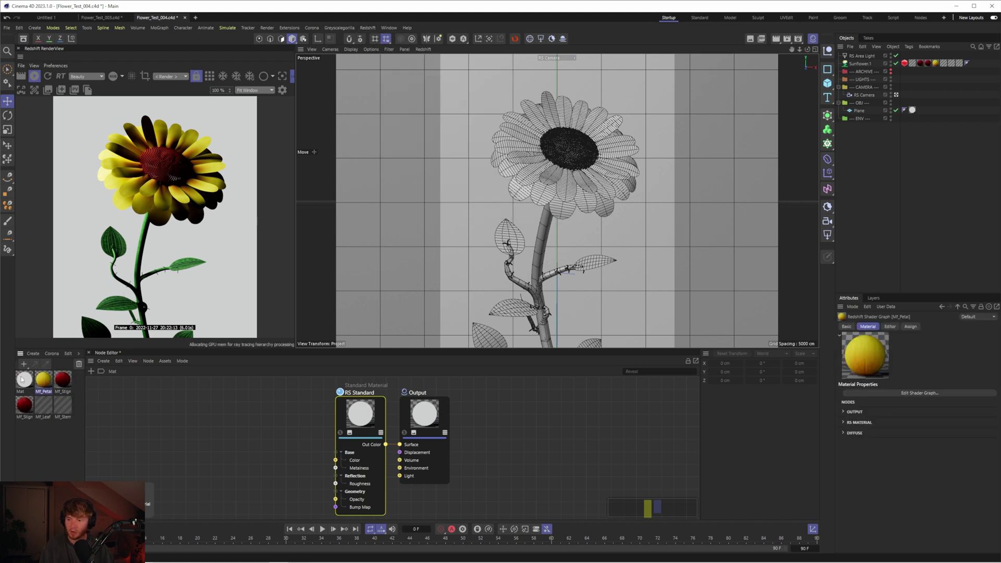
{"action": "double_click", "coordinate": [44, 382]}
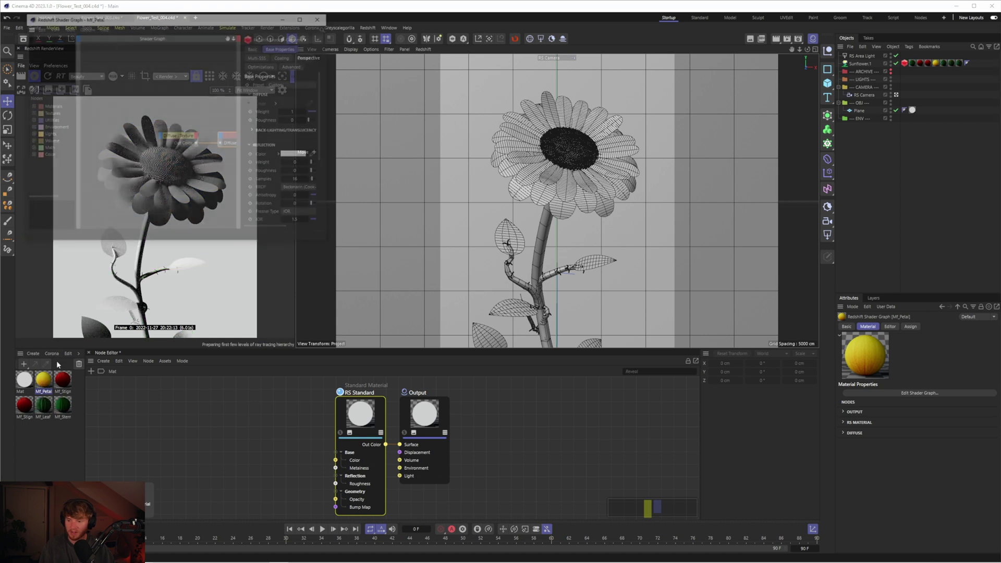
{"action": "left_click_drag", "start_coordinate": [166, 27], "coordinate": [378, 131]}
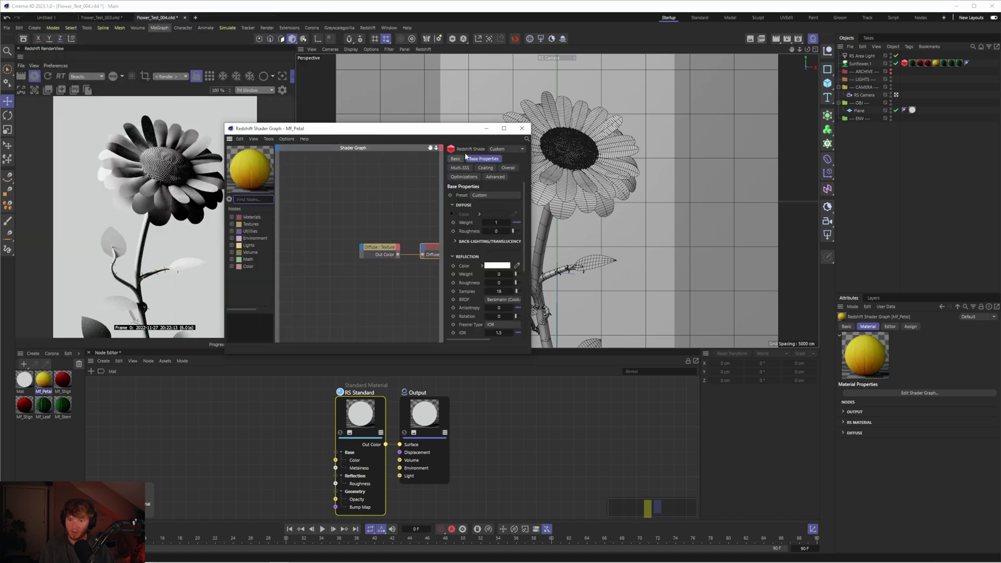
{"action": "left_click", "coordinate": [521, 128]}
{"action": "left_click", "coordinate": [365, 28]}
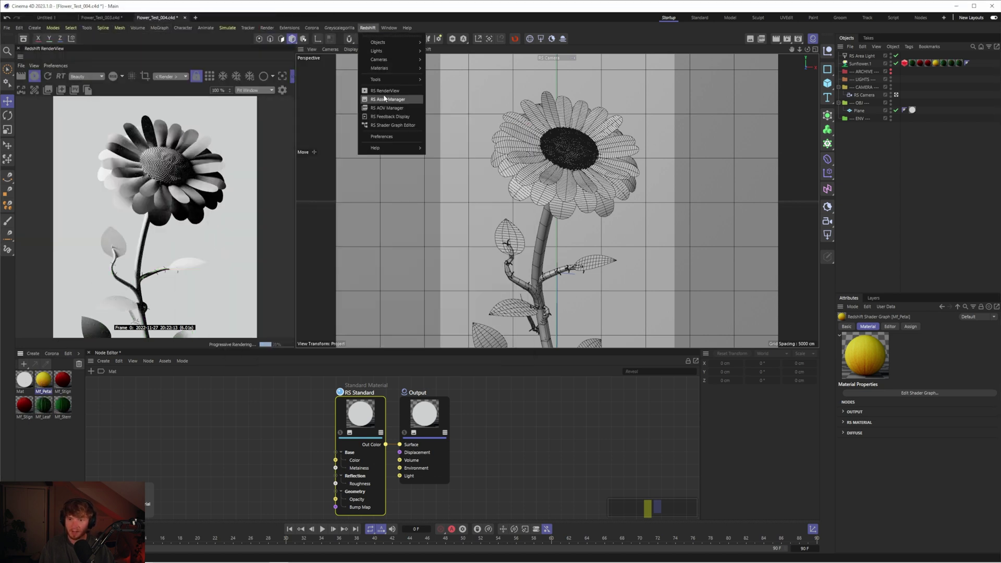
{"action": "mouse_move", "coordinate": [412, 68]}
{"action": "mouse_move", "coordinate": [440, 99]}
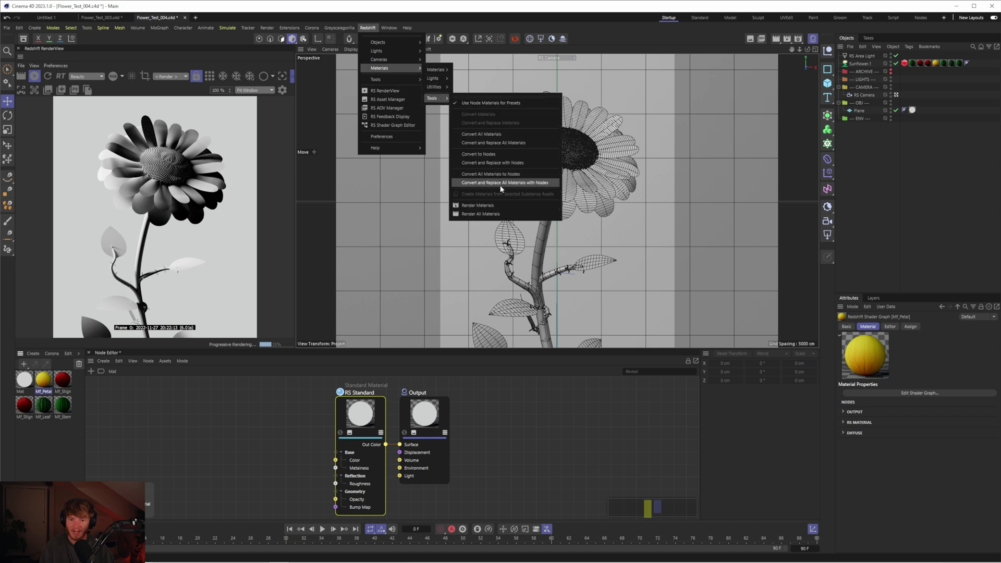
{"action": "left_click", "coordinate": [501, 183]}
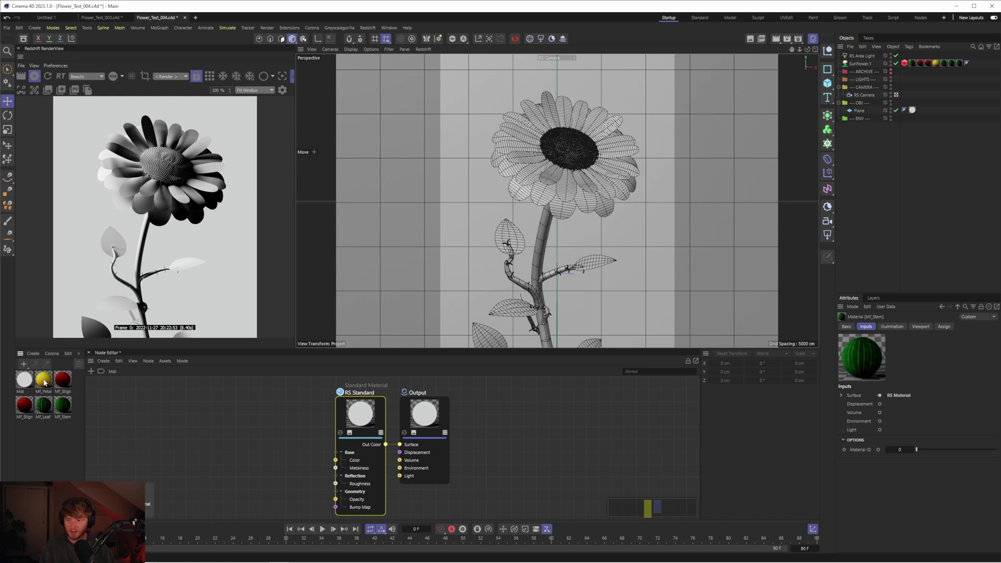
Drag the converted Mf_Petal material onto the sunflower's petal material tag
{"action": "left_click", "coordinate": [935, 64]}
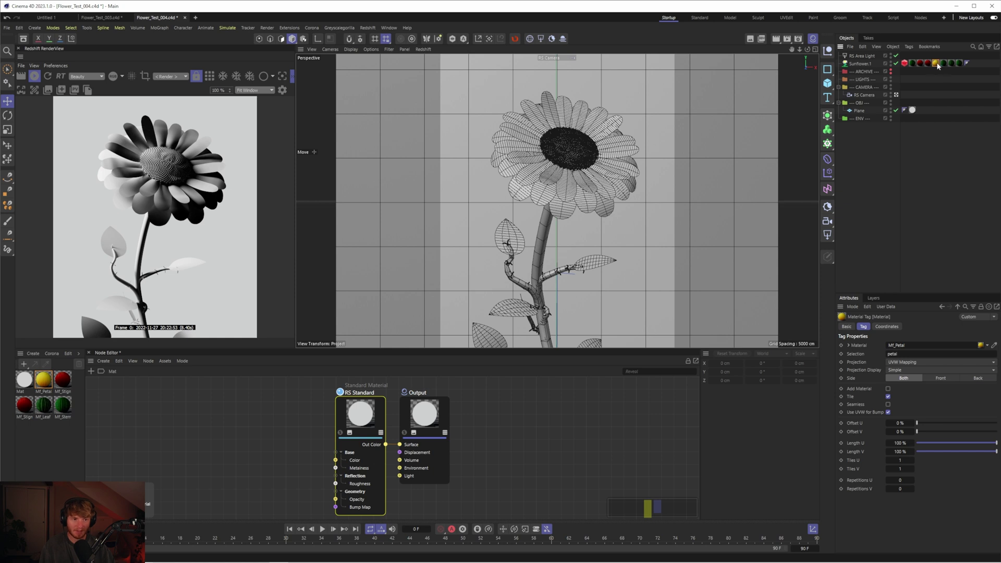
{"action": "left_click_drag", "start_coordinate": [45, 384], "coordinate": [905, 82]}
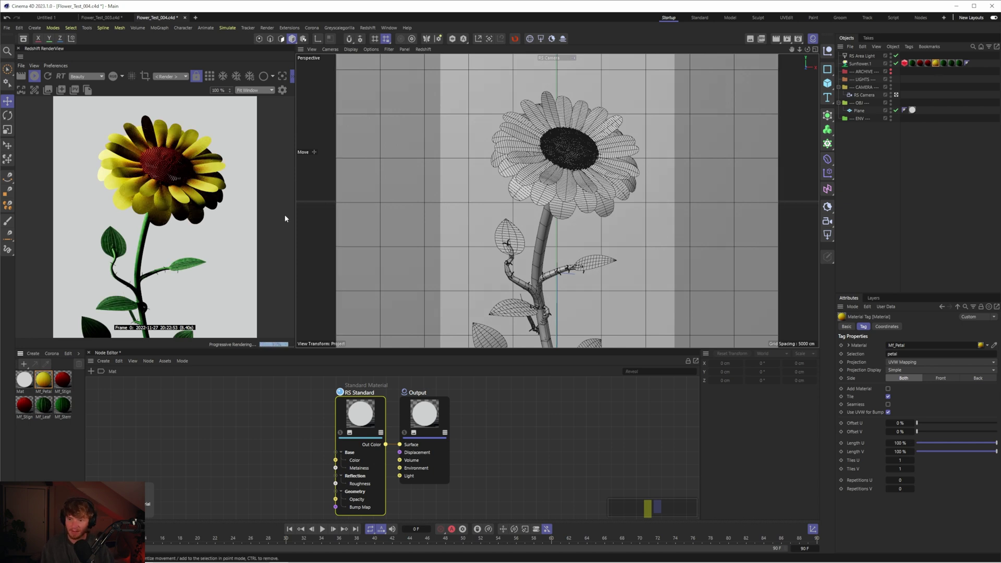
Show Mf_Petal's node graph, move the Diffuse node left and briefly preview its texture
{"action": "left_click", "coordinate": [43, 378]}
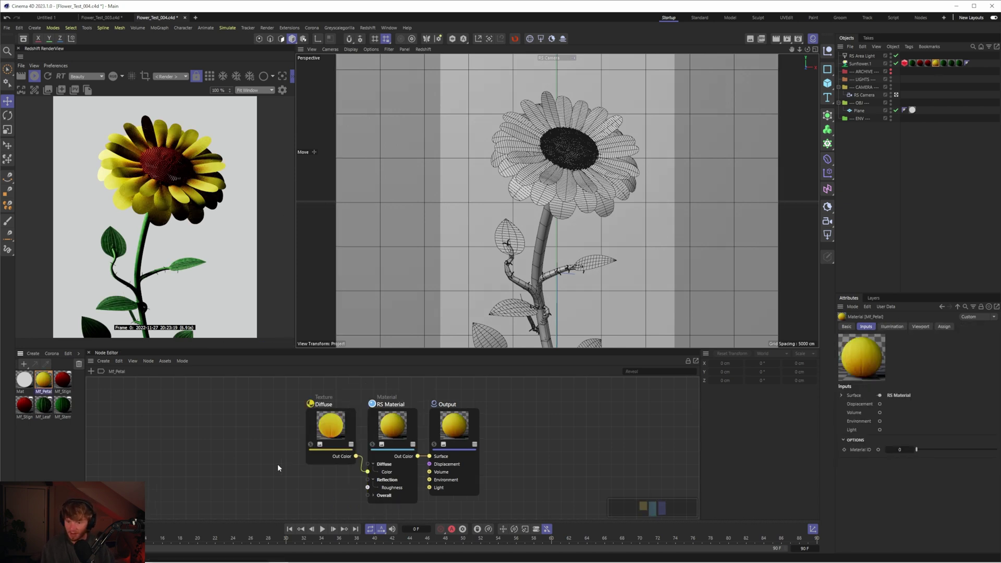
{"action": "left_click_drag", "start_coordinate": [336, 432], "coordinate": [183, 428]}
{"action": "left_click", "coordinate": [260, 412]}
{"action": "scroll", "coordinate": [286, 403], "scroll_direction": "down", "scroll_amount": 2}
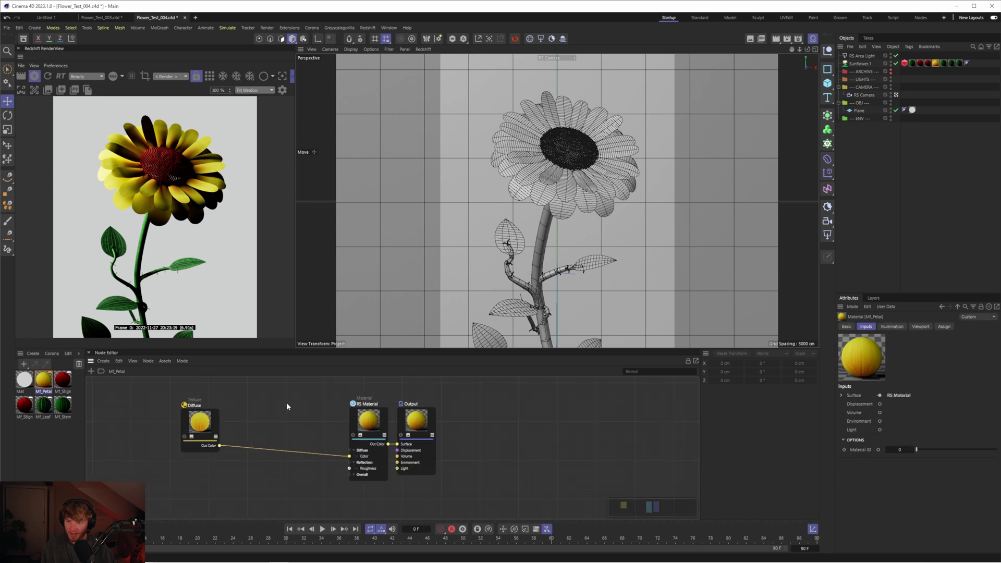
{"action": "scroll", "coordinate": [199, 437], "scroll_direction": "up", "scroll_amount": 4}
{"action": "left_click", "coordinate": [176, 438]}
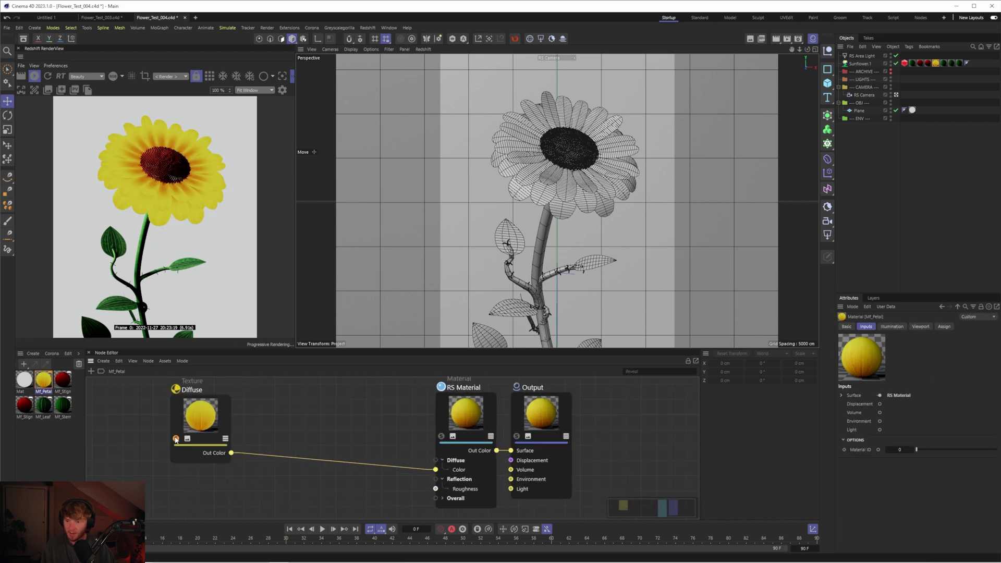
{"action": "left_click", "coordinate": [176, 438]}
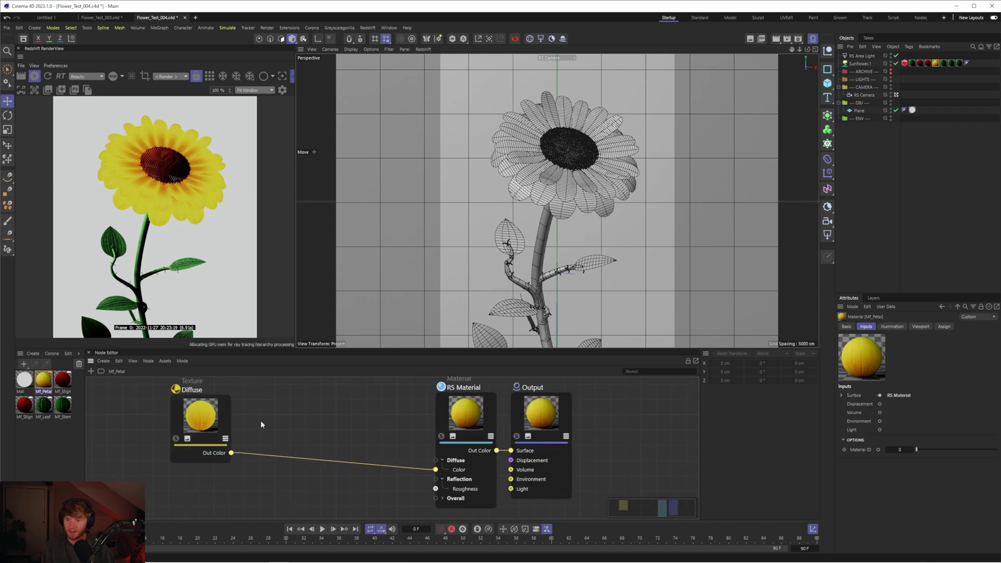
{"action": "scroll", "coordinate": [339, 393], "scroll_direction": "down", "scroll_amount": 3}
{"action": "scroll", "coordinate": [250, 427], "scroll_direction": "up", "scroll_amount": 2}
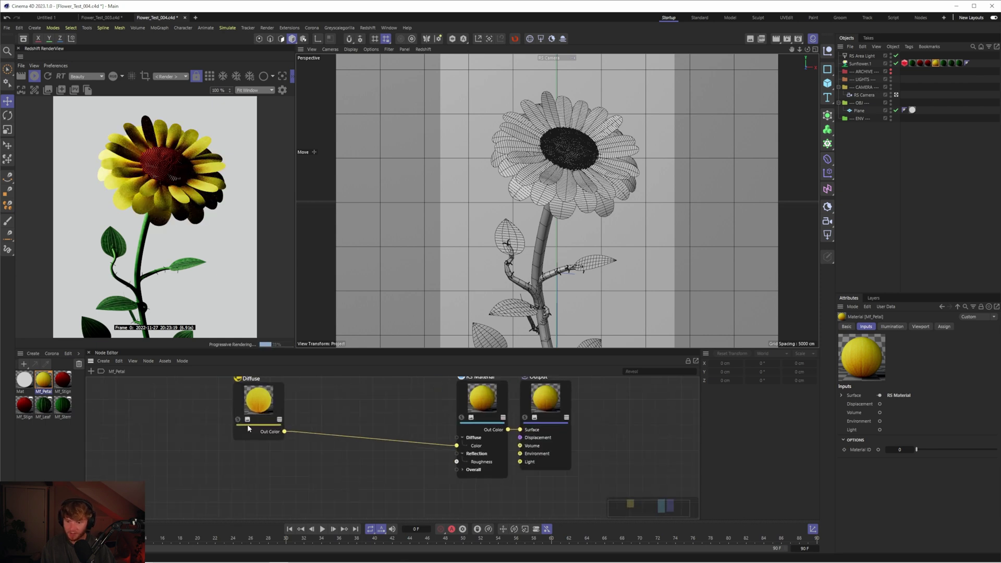
{"action": "scroll", "coordinate": [309, 442], "scroll_direction": "down", "scroll_amount": 2}
Add a Ramp node fed by Diffuse into its Alt Input, with Linear interpolation
{"action": "key", "text": "shift+c"}
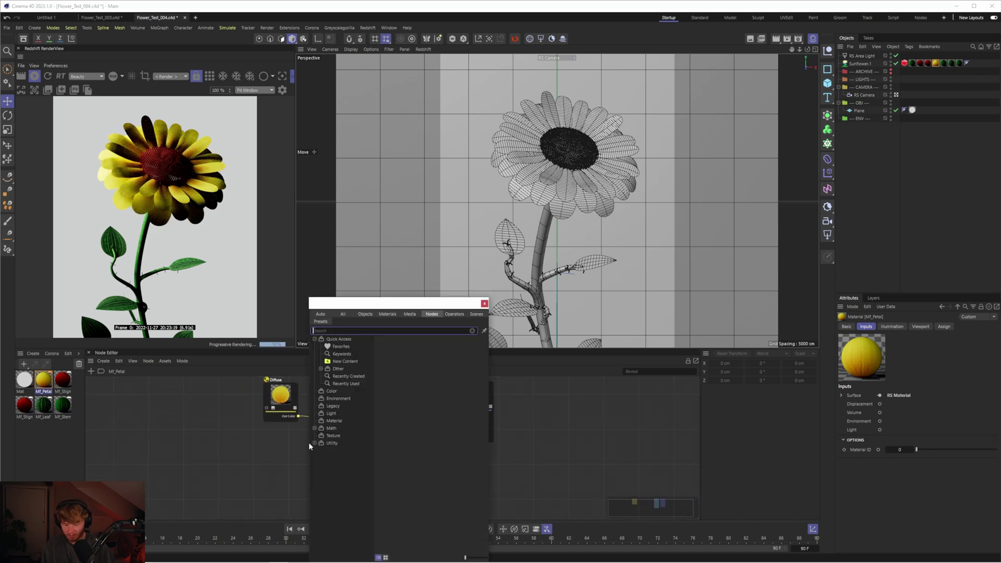
{"action": "type", "text": "ramp"}
{"action": "key", "text": "Return"}
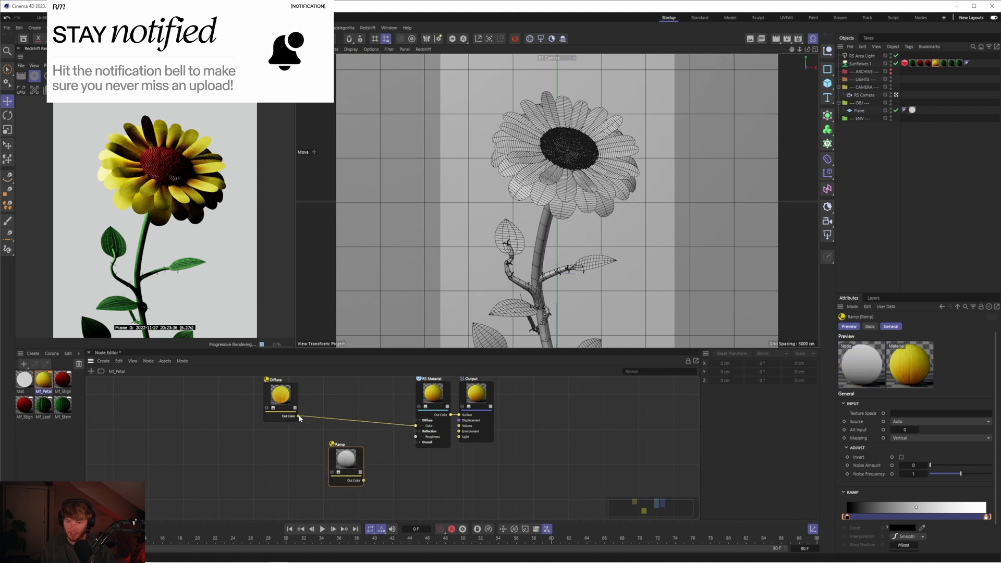
{"action": "left_click", "coordinate": [352, 463]}
{"action": "left_click", "coordinate": [434, 480]}
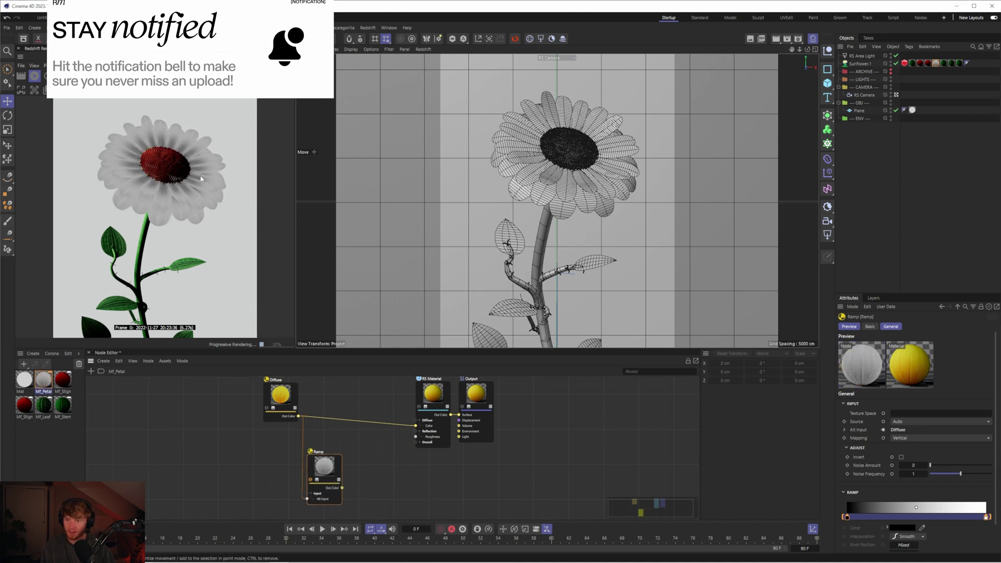
{"action": "left_click", "coordinate": [906, 536]}
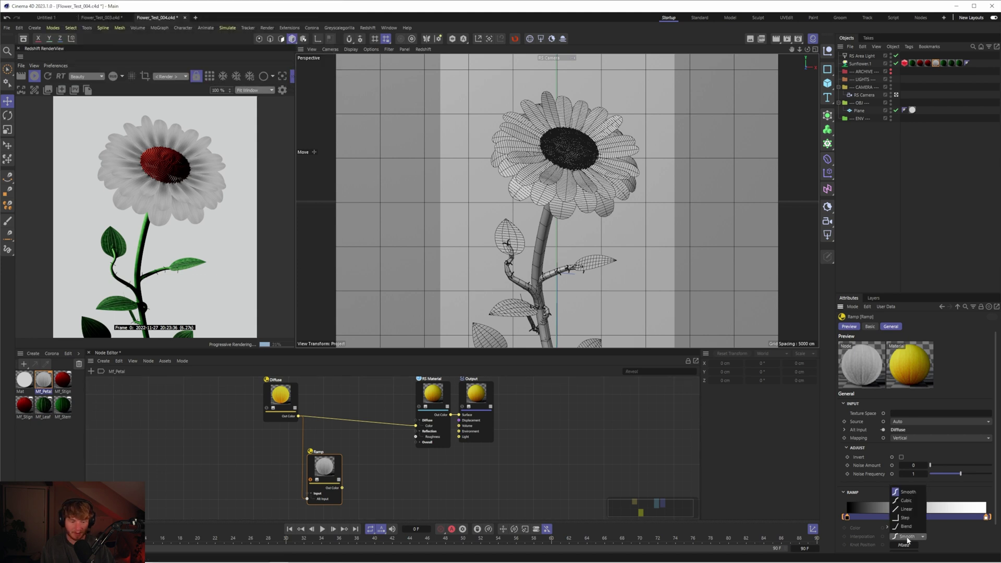
{"action": "left_click", "coordinate": [906, 509]}
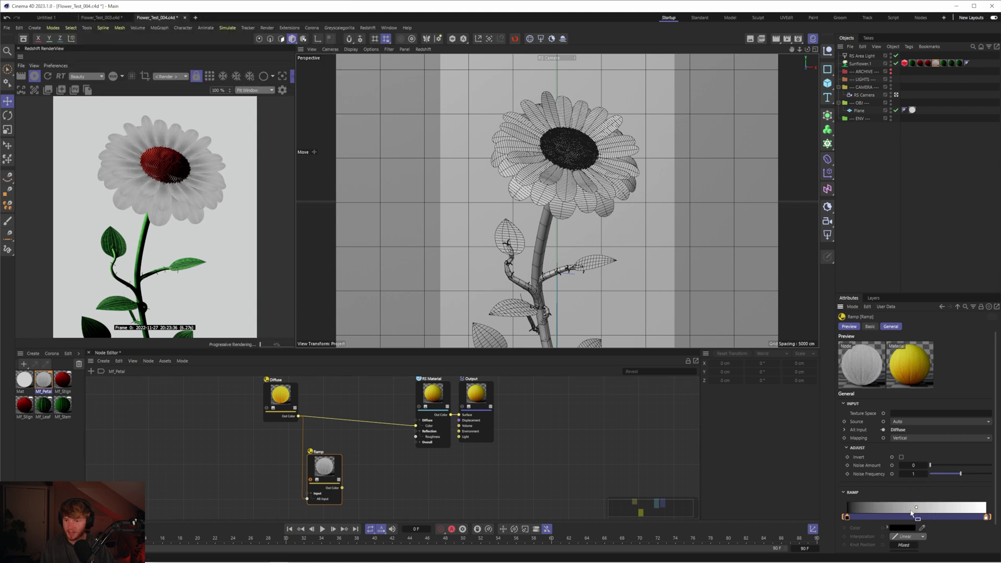
Add a Displacement node and feed the Ramp into its texture map
{"action": "scroll", "coordinate": [351, 459], "scroll_direction": "down", "scroll_amount": 2}
{"action": "double_click", "coordinate": [375, 483]}
{"action": "type", "text": "displacement"}
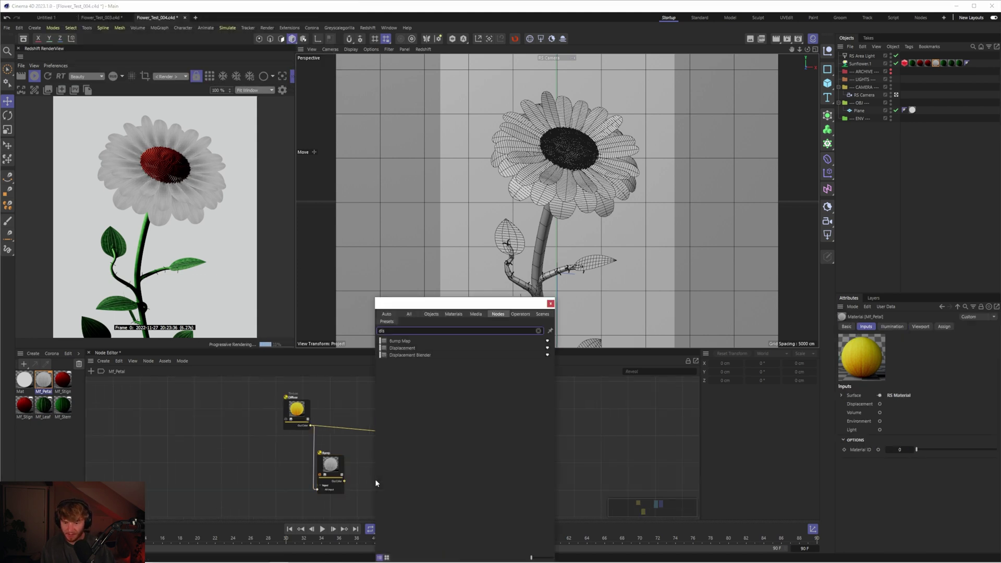
{"action": "key", "text": "Return"}
{"action": "left_click_drag", "start_coordinate": [391, 440], "coordinate": [380, 474]}
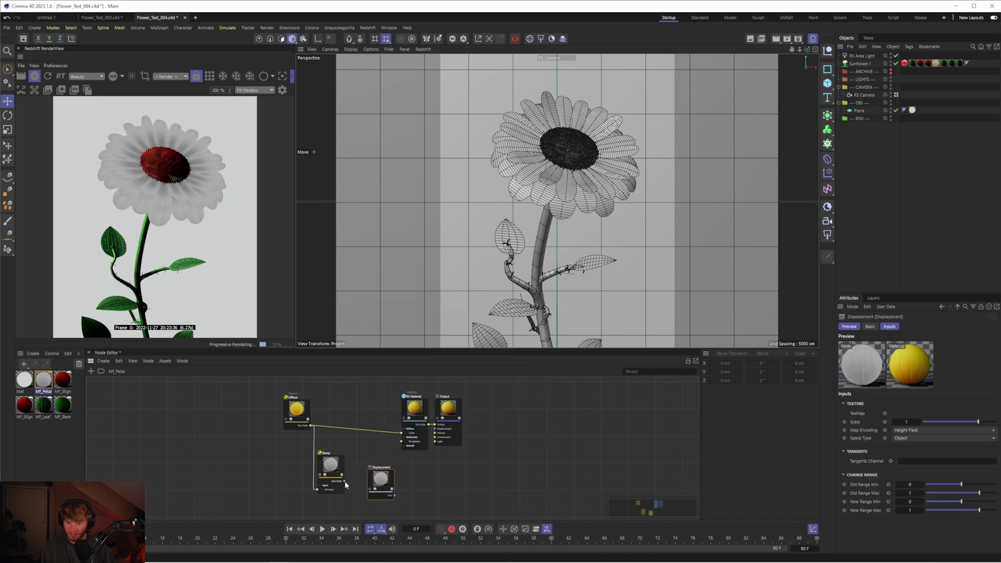
{"action": "left_click", "coordinate": [385, 482]}
{"action": "left_click", "coordinate": [458, 485]}
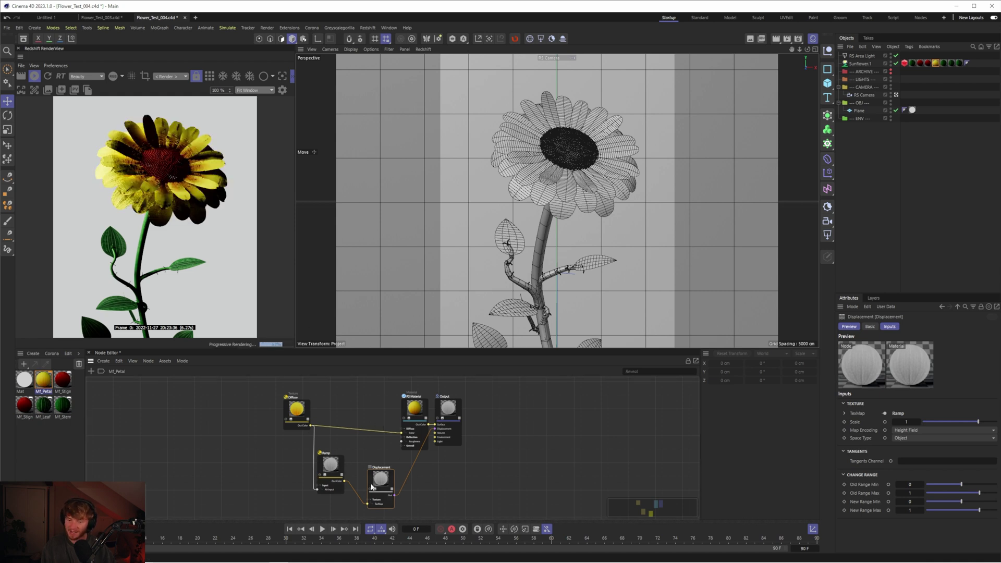
Delete the Ramp node and the wire into the displacement texture
{"action": "left_click", "coordinate": [334, 469]}
{"action": "key", "text": "Delete"}
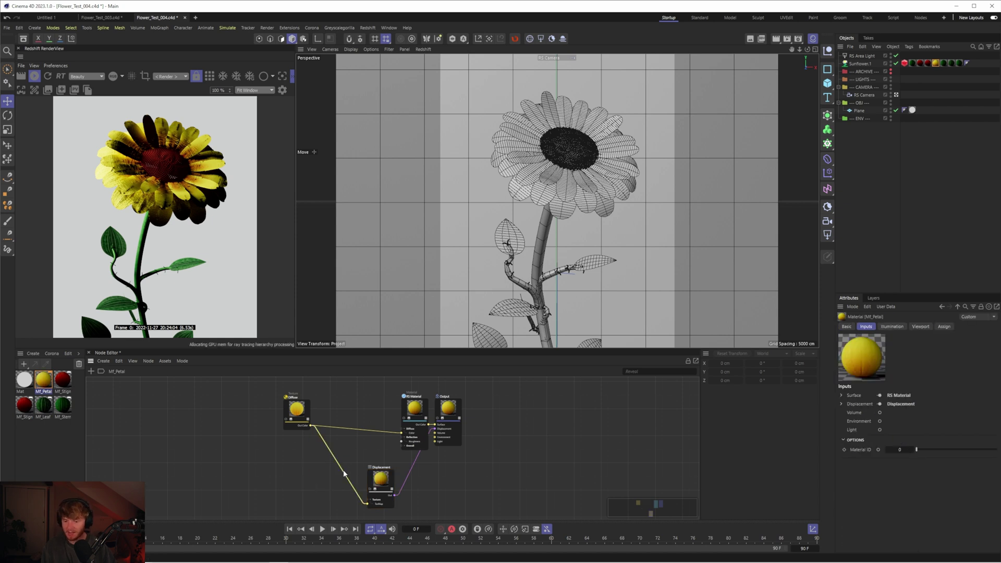
{"action": "left_click", "coordinate": [316, 427]}
{"action": "key", "text": "Delete"}
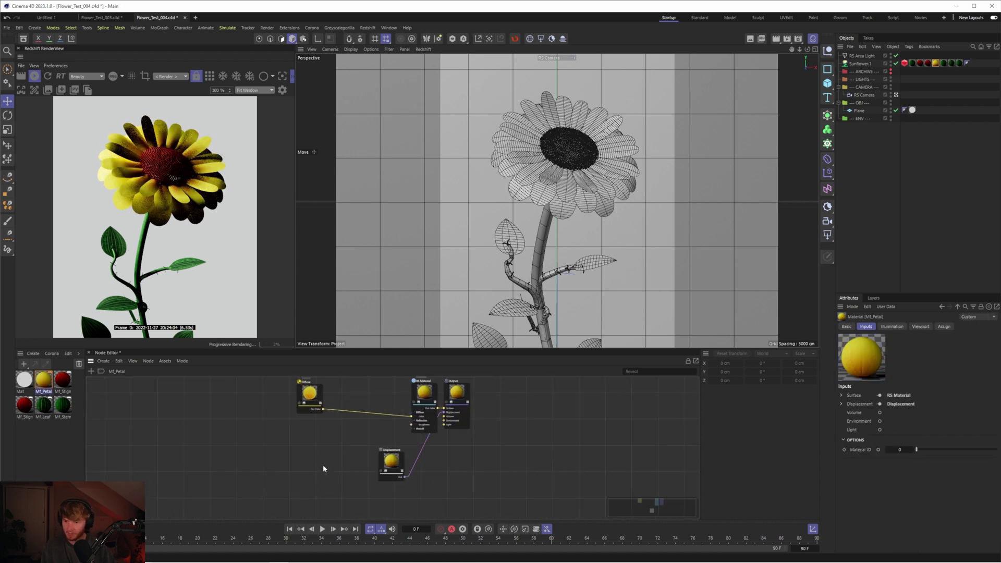
Add a Maxon Noise node, tidy node positions, and set its Overall Scale to 0.1
{"action": "double_click", "coordinate": [313, 457]}
{"action": "type", "text": "maxon"}
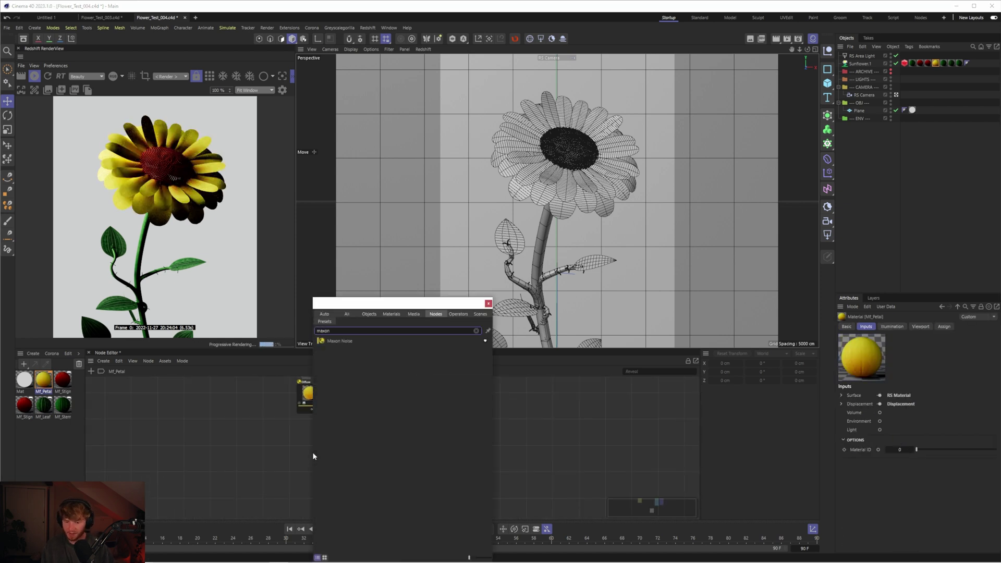
{"action": "key", "text": "Return"}
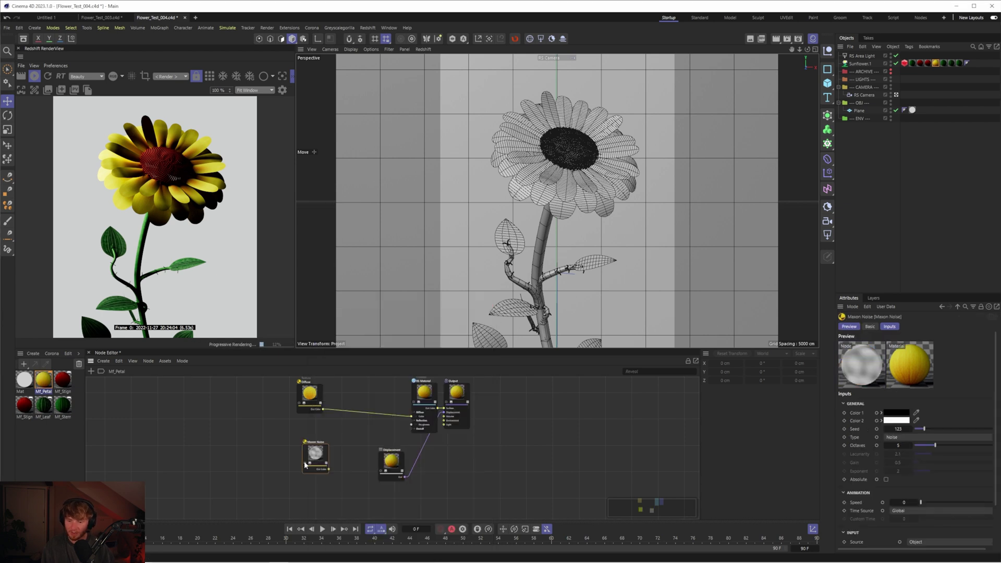
{"action": "left_click_drag", "start_coordinate": [316, 456], "coordinate": [301, 466]}
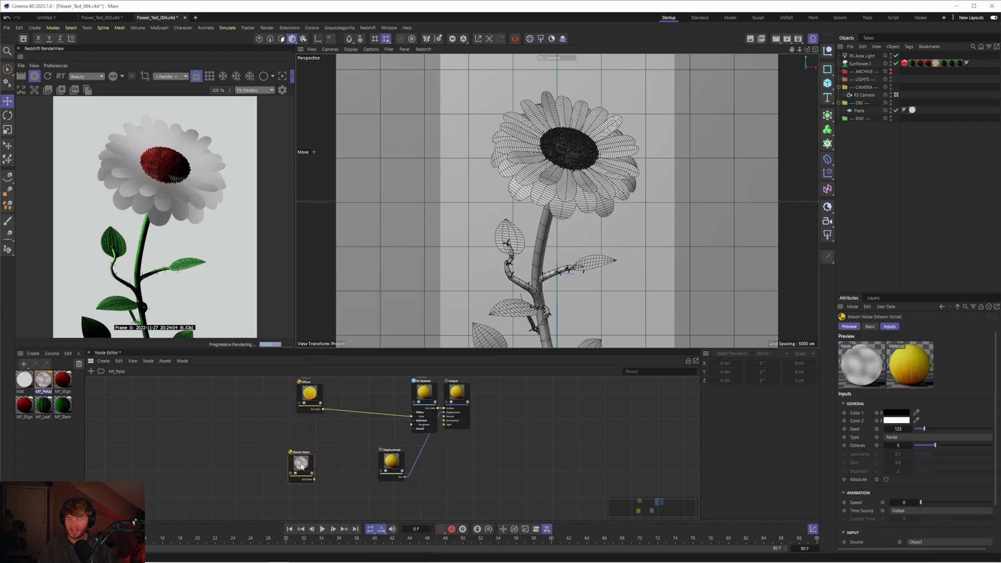
{"action": "left_click_drag", "start_coordinate": [314, 400], "coordinate": [292, 399]}
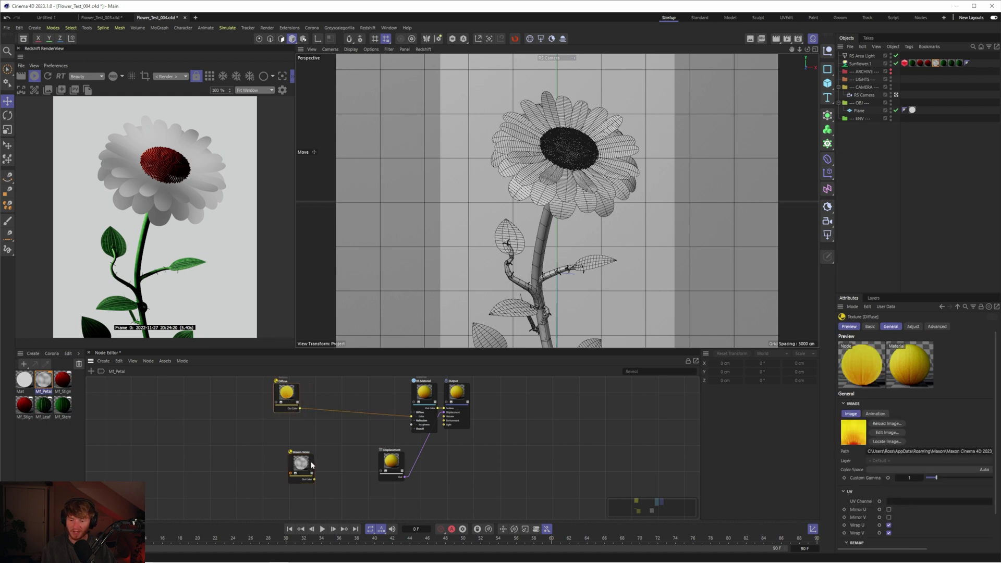
{"action": "left_click_drag", "start_coordinate": [307, 469], "coordinate": [314, 469]}
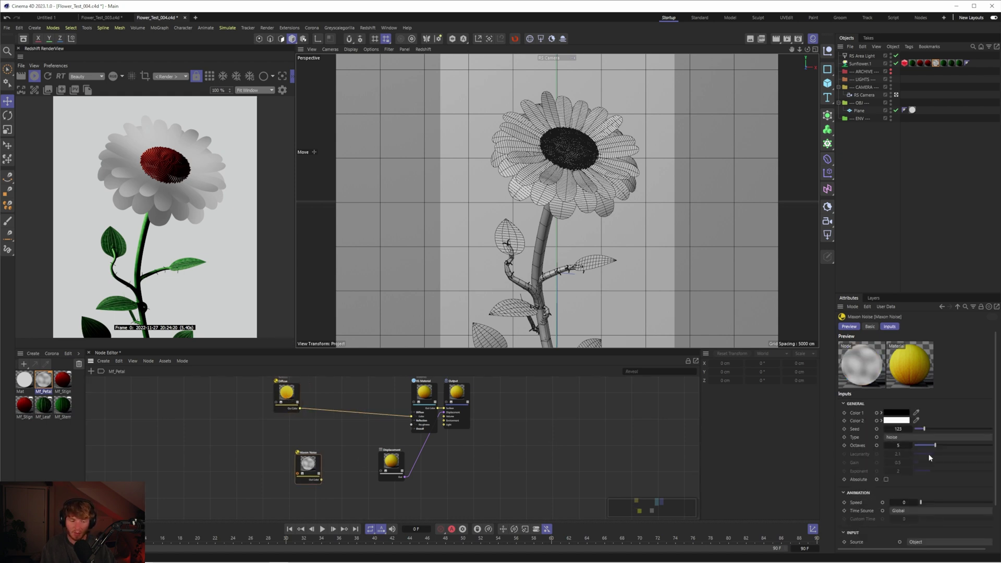
{"action": "scroll", "coordinate": [929, 457], "scroll_direction": "down", "scroll_amount": 4}
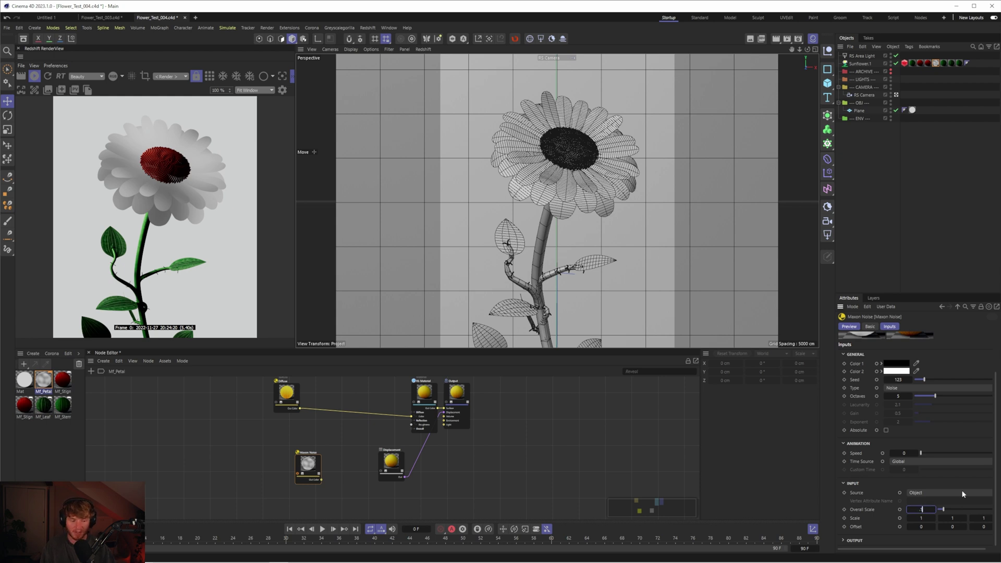
{"action": "type", "text": "0.1"}
{"action": "key", "text": "Return"}
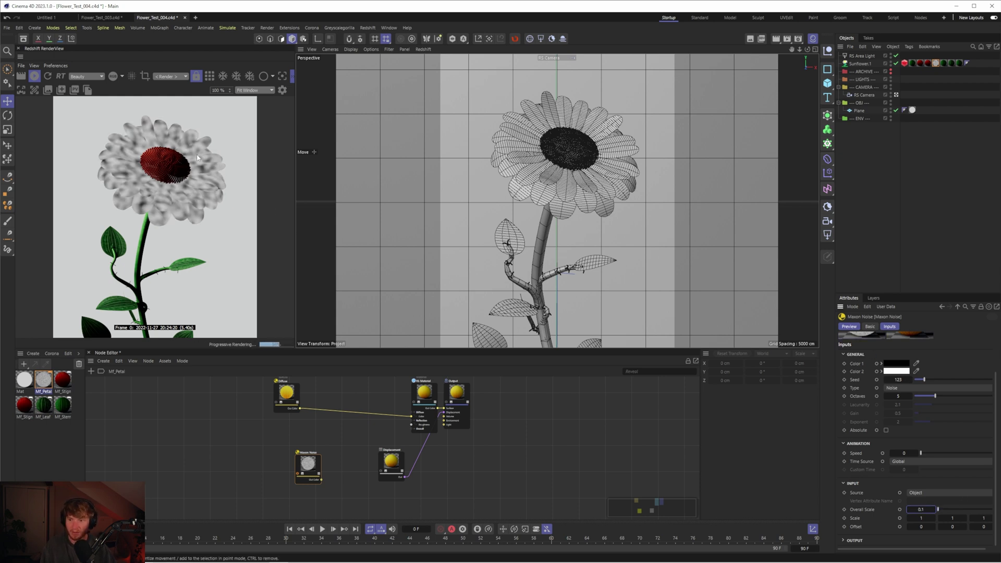
{"action": "left_click_drag", "start_coordinate": [959, 548], "coordinate": [970, 548]}
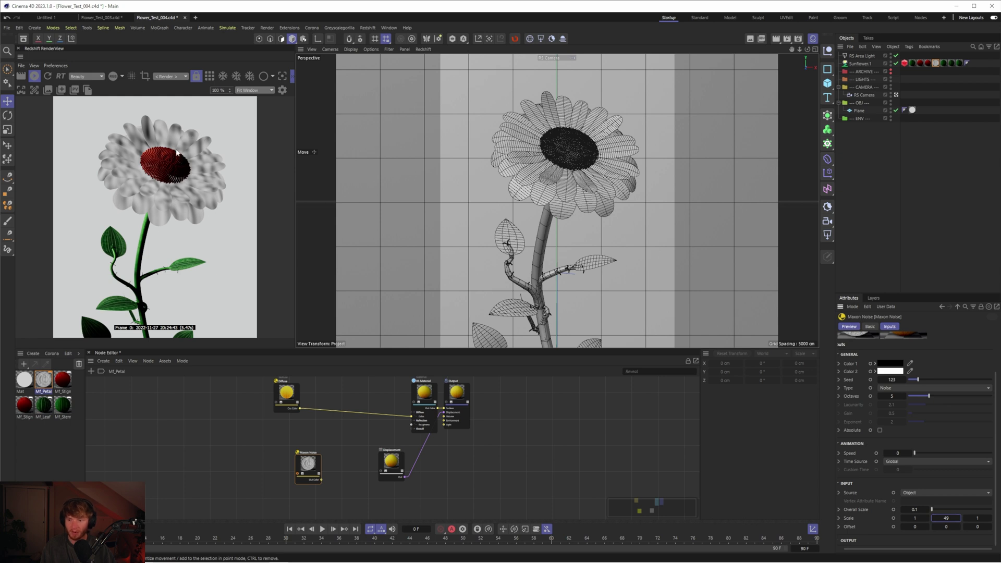
Set Maxon Noise Source to UV/Vertex Attribute, Overall Scale to 5 and Scale Y to 3
{"action": "left_click", "coordinate": [915, 493]}
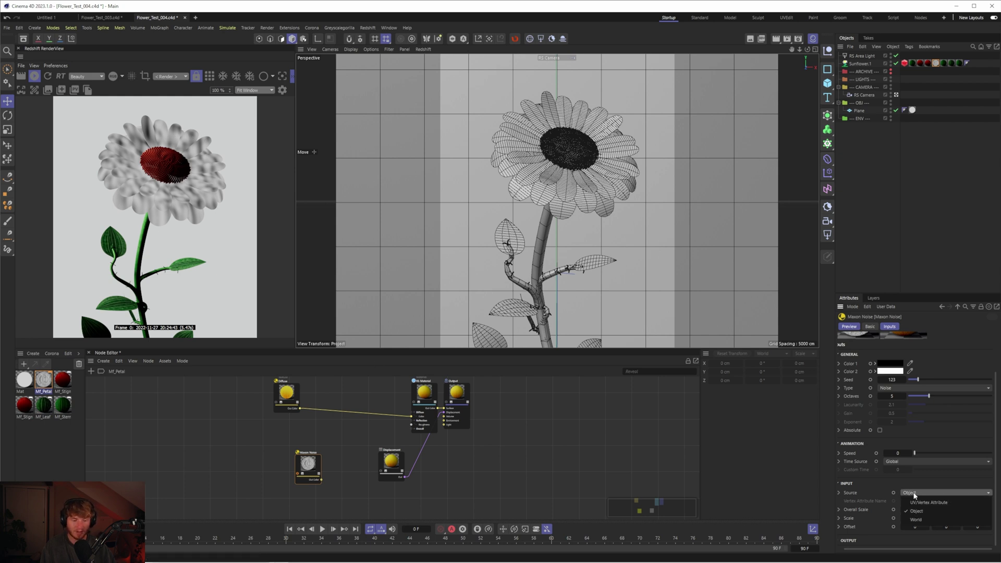
{"action": "left_click", "coordinate": [919, 502]}
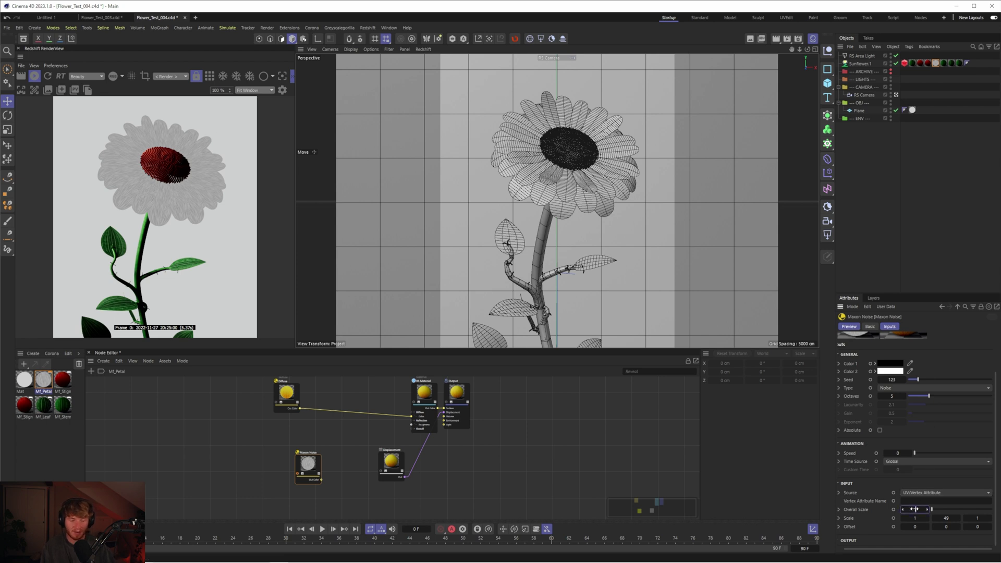
{"action": "left_click_drag", "start_coordinate": [914, 509], "coordinate": [920, 509]}
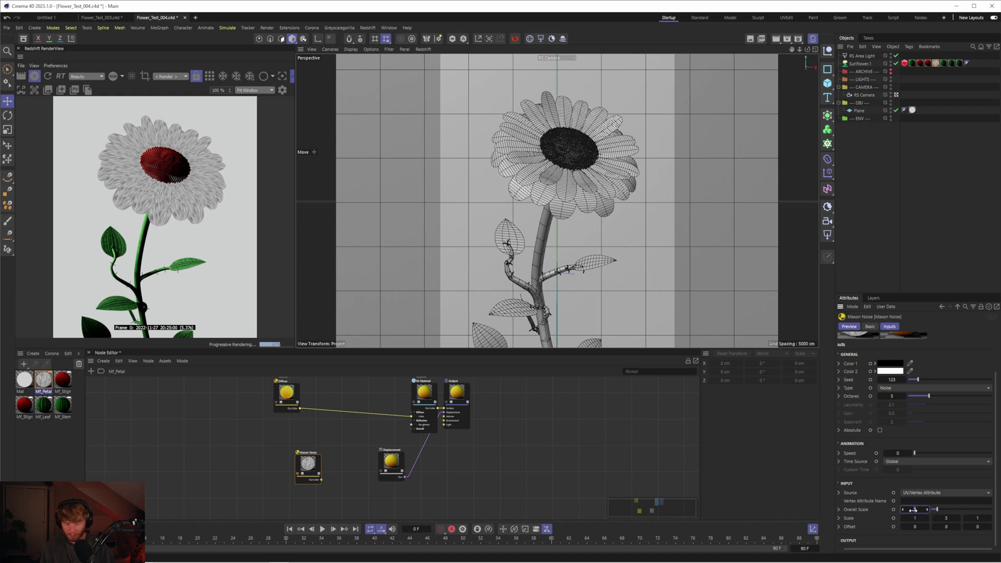
{"action": "left_click_drag", "start_coordinate": [913, 509], "coordinate": [922, 509]}
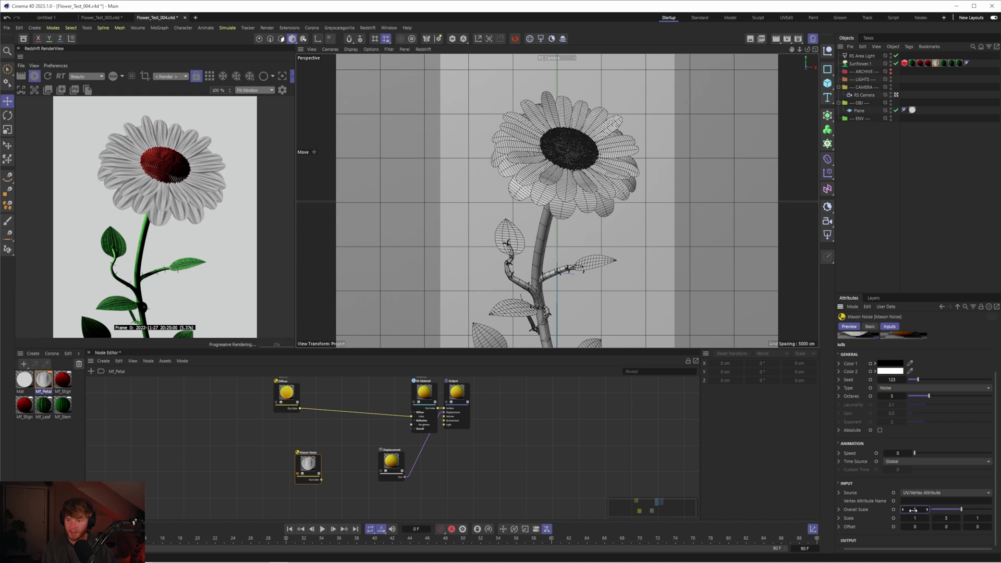
{"action": "left_click", "coordinate": [946, 517]}
{"action": "type", "text": "3"}
{"action": "key", "text": "Return"}
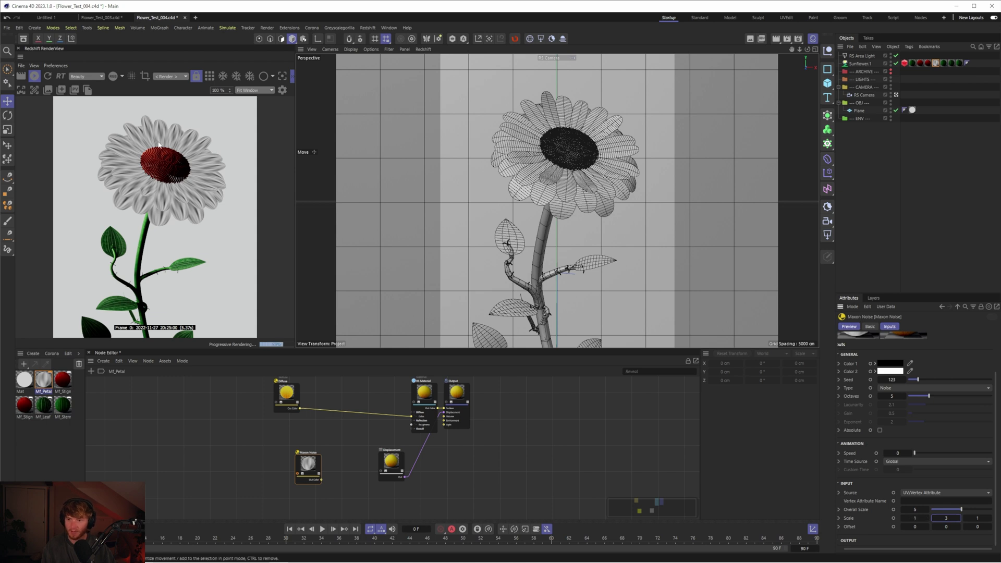
Switch the Maxon Noise type to Turbulence and lower its Overall Scale
{"action": "left_click", "coordinate": [887, 389]}
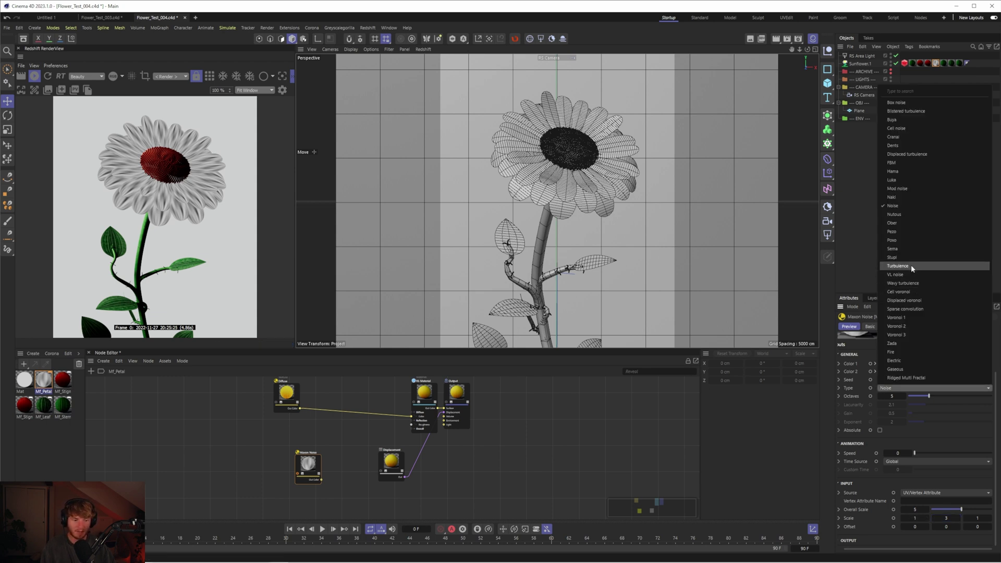
{"action": "left_click", "coordinate": [911, 266]}
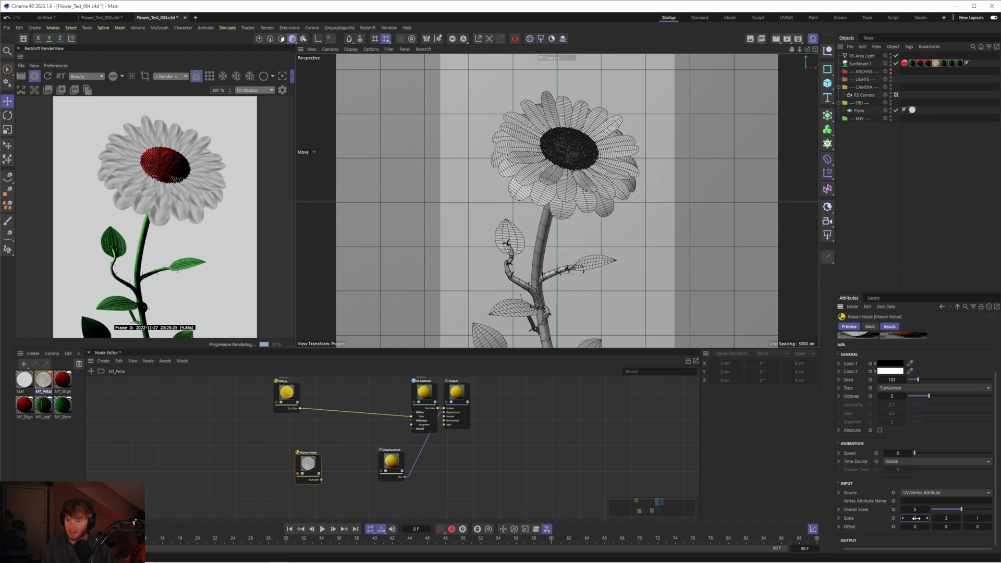
{"action": "left_click_drag", "start_coordinate": [918, 508], "coordinate": [910, 509]}
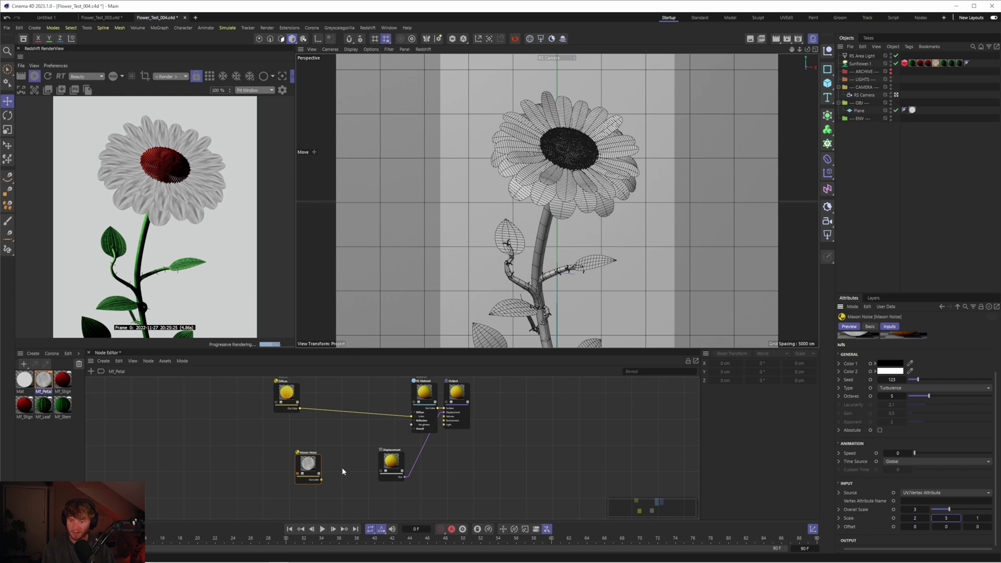
Wire the Maxon Noise output into the Displacement node's TexMap input
{"action": "scroll", "coordinate": [334, 479], "scroll_direction": "up", "scroll_amount": 2}
{"action": "left_click_drag", "start_coordinate": [314, 477], "coordinate": [425, 451]}
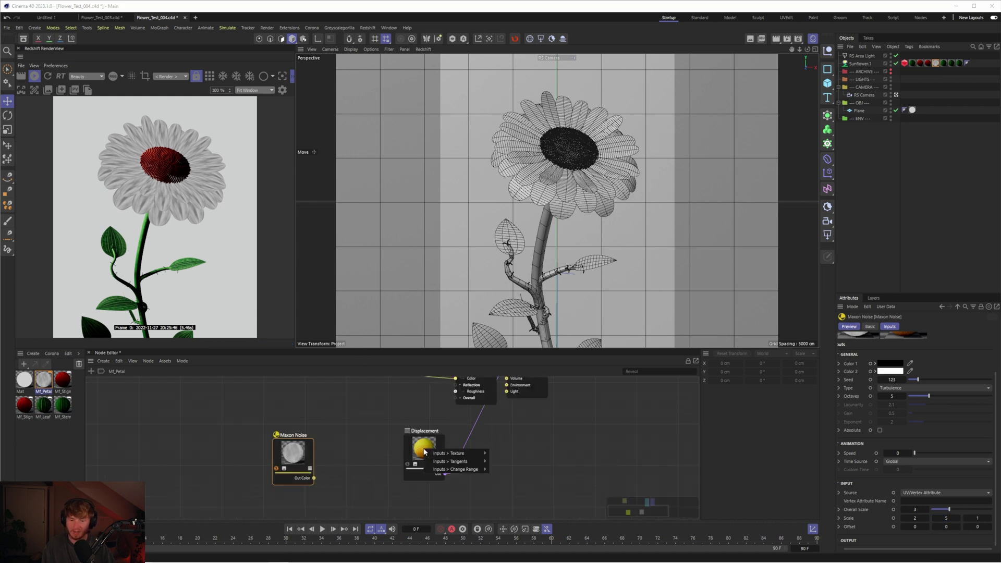
{"action": "mouse_move", "coordinate": [475, 455]}
{"action": "left_click", "coordinate": [513, 455]}
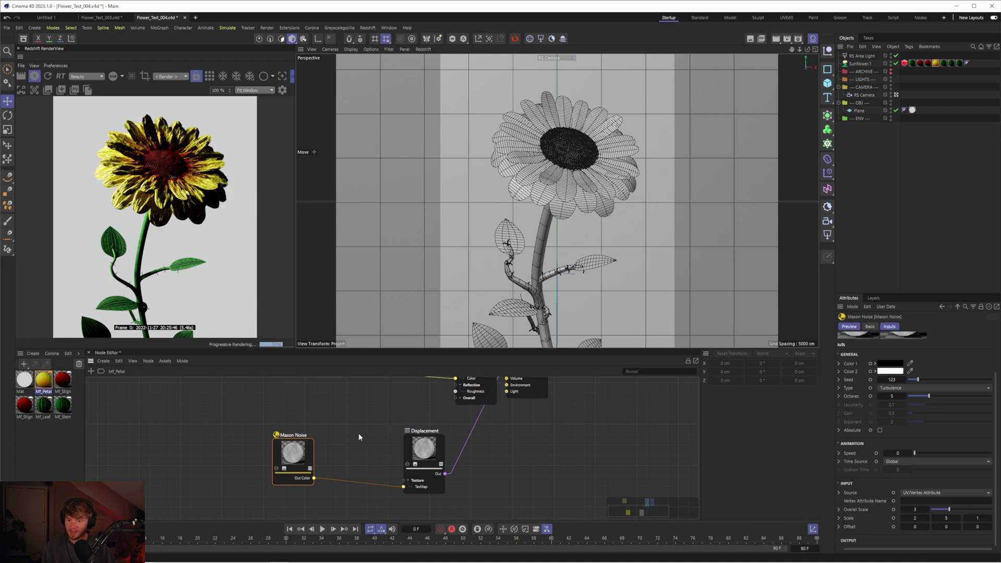
Set the Displacement scale to 0.2, then reduce it to 0.1
{"action": "left_click", "coordinate": [423, 441]}
{"action": "left_click", "coordinate": [905, 422]}
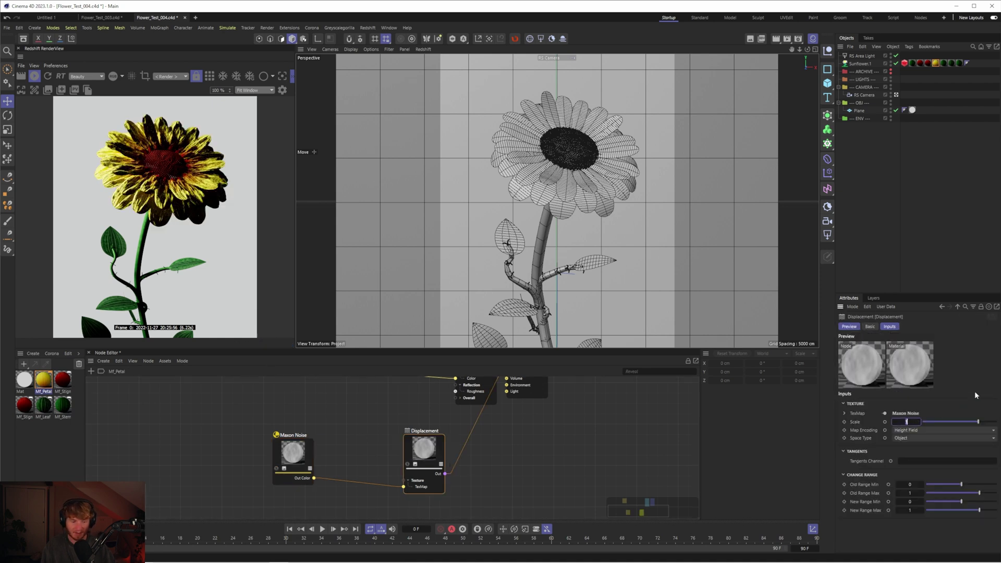
{"action": "type", "text": "0.2"}
{"action": "key", "text": "Return"}
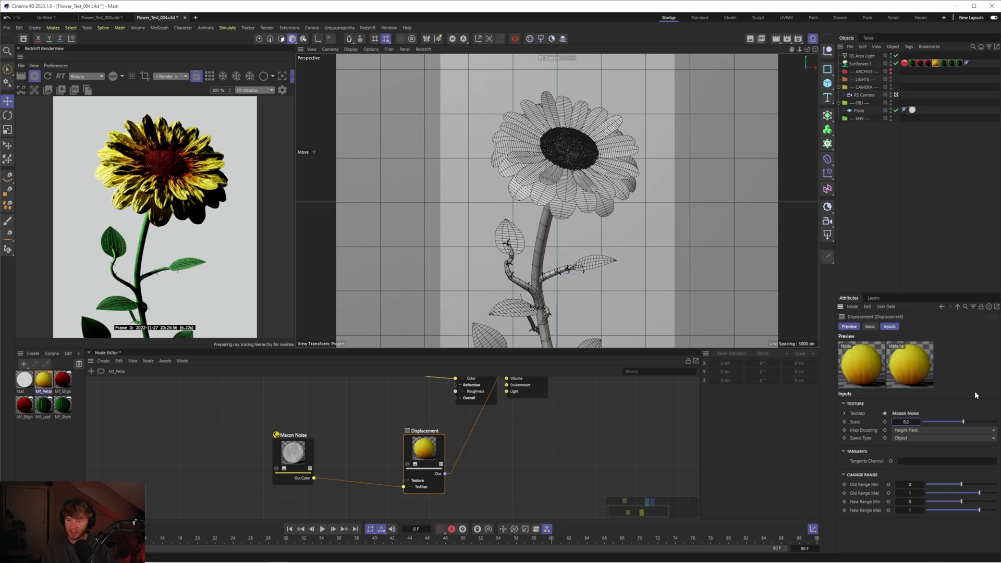
{"action": "left_click", "coordinate": [906, 421]}
{"action": "type", "text": "0.1"}
{"action": "key", "text": "Return"}
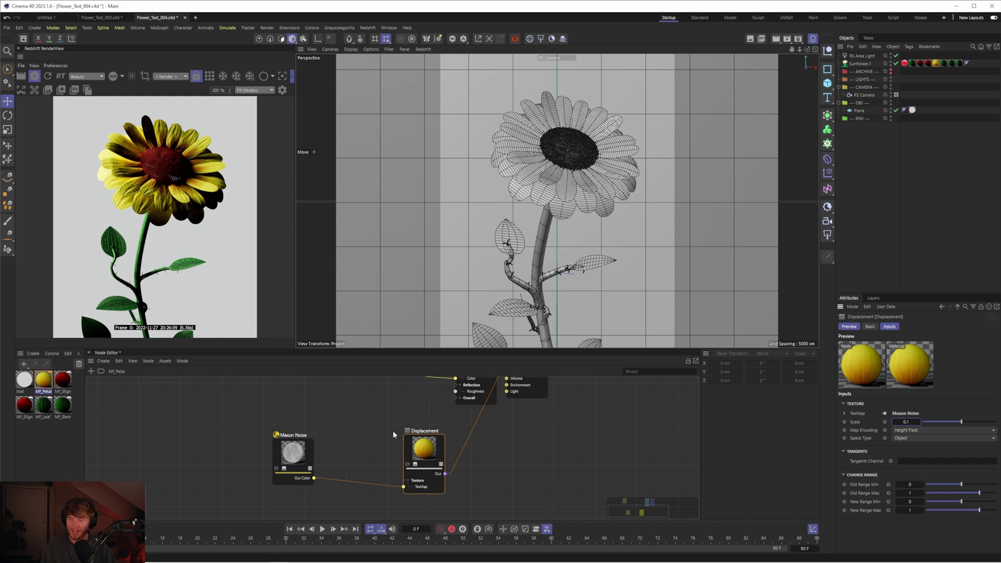
{"action": "scroll", "coordinate": [448, 432], "scroll_direction": "down", "scroll_amount": 3}
Zoom out the node graph and drag the RS Material node left into a tighter layout
{"action": "scroll", "coordinate": [456, 421], "scroll_direction": "up", "scroll_amount": 3}
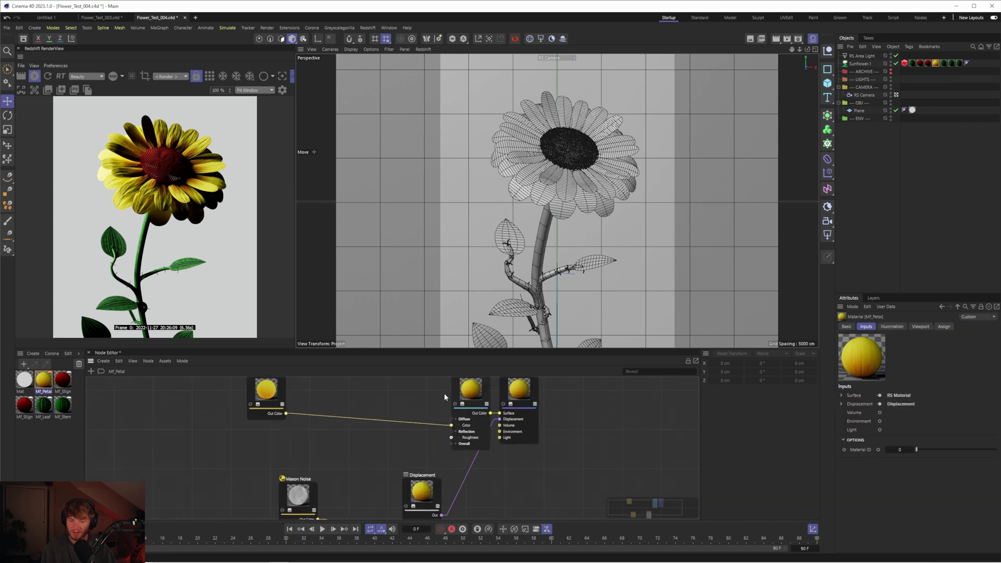
{"action": "left_click", "coordinate": [417, 395]}
{"action": "left_click_drag", "start_coordinate": [417, 395], "coordinate": [400, 395]}
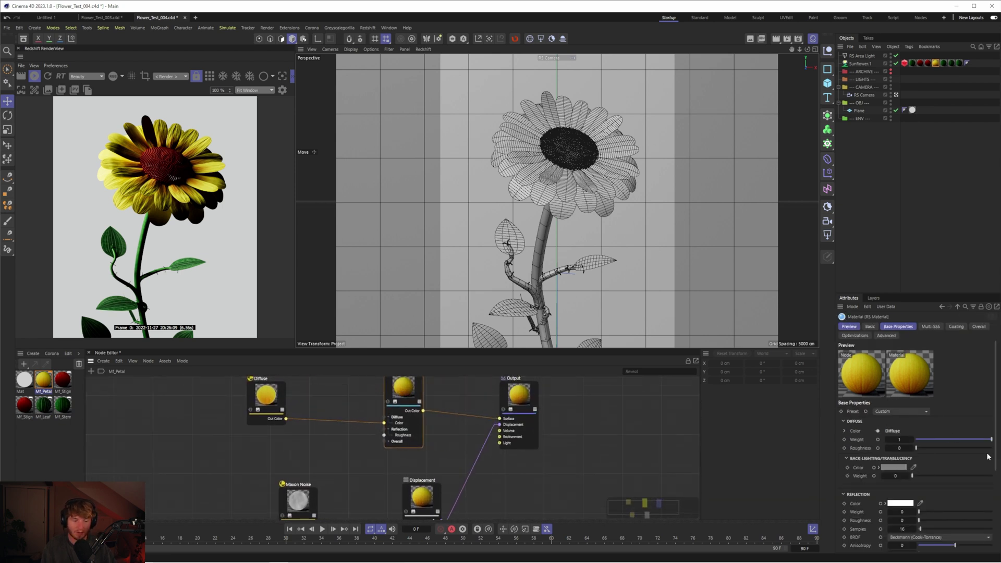
{"action": "mouse_move", "coordinate": [995, 437]}
{"action": "left_mouse_down"}
{"action": "mouse_move", "coordinate": [994, 518]}
{"action": "mouse_move", "coordinate": [998, 446]}
{"action": "left_mouse_up"}
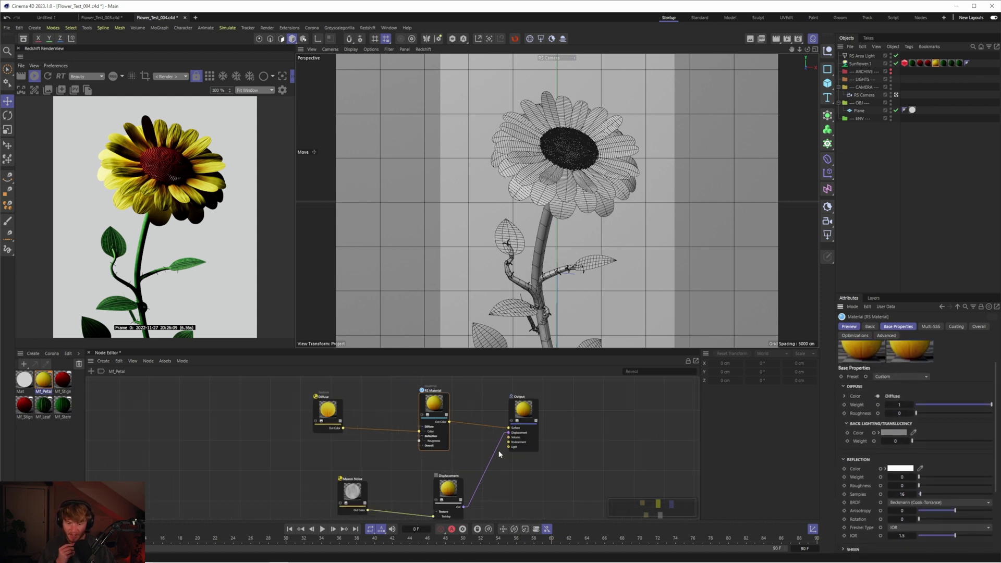
{"action": "scroll", "coordinate": [542, 458], "scroll_direction": "down", "scroll_amount": 2}
{"action": "left_click_drag", "start_coordinate": [420, 411], "coordinate": [374, 417]}
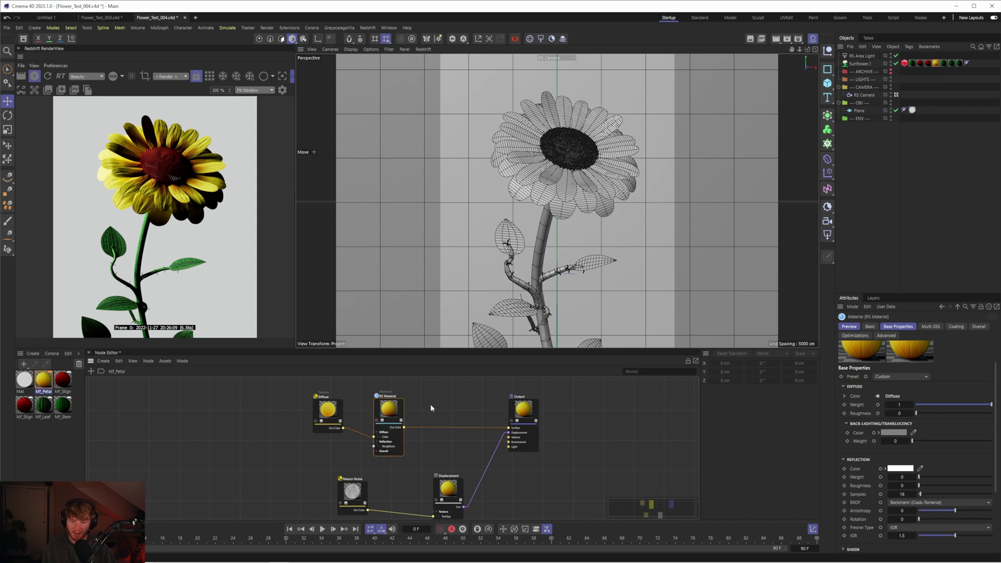
Add a Standard Material node and wire it into the petal Output's Surface
{"action": "double_click", "coordinate": [430, 408]}
{"action": "type", "text": "st"}
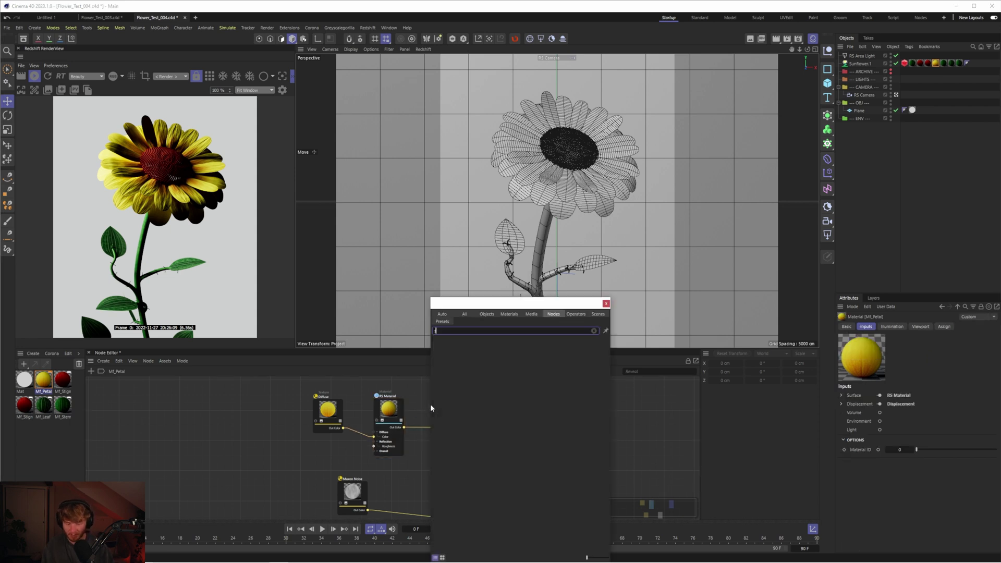
{"action": "type", "text": "anda"}
{"action": "key", "text": "Down"}
{"action": "key", "text": "Return"}
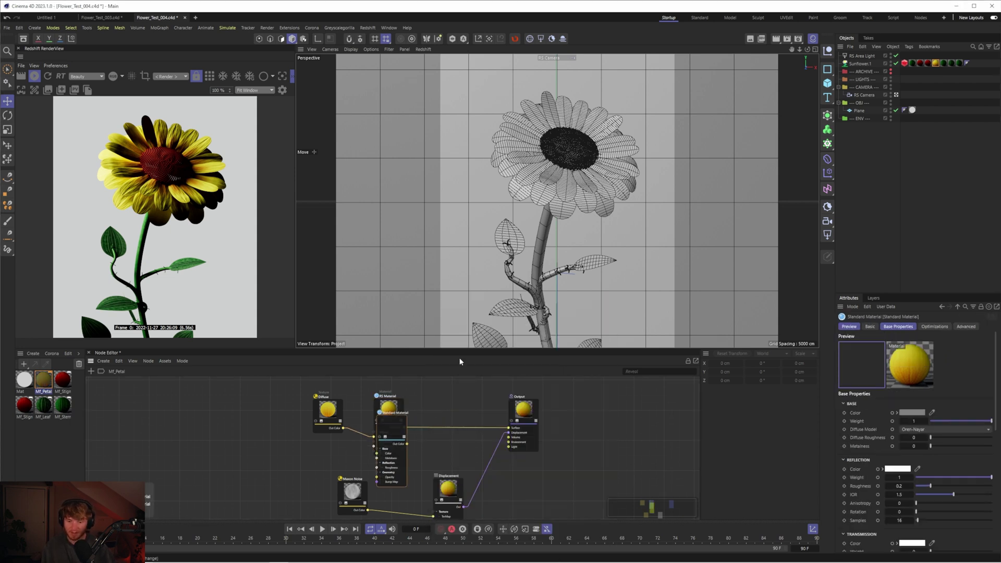
{"action": "left_click_drag", "start_coordinate": [399, 426], "coordinate": [508, 427]}
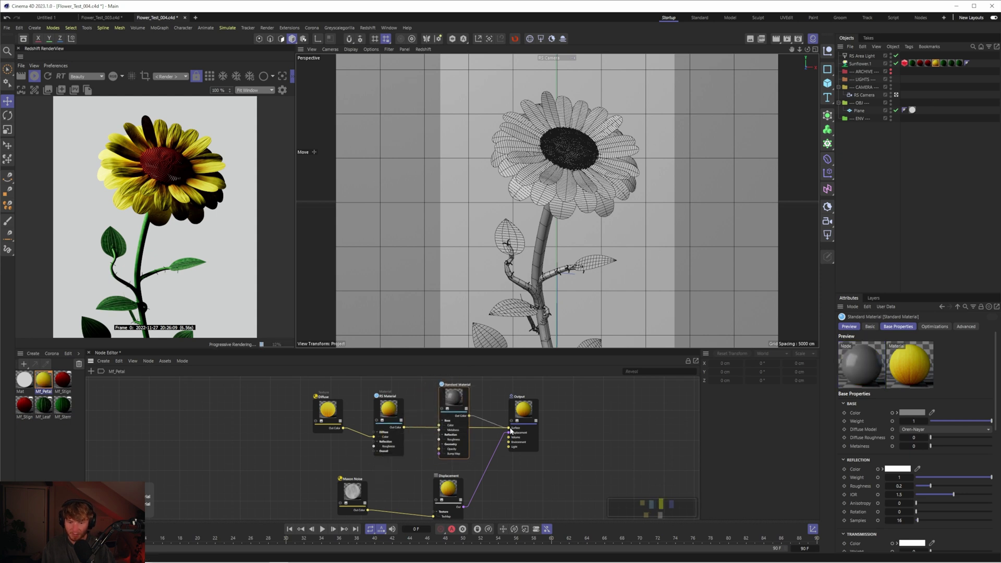
Delete the old RS Material node, tidy the Diffuse and Standard Material nodes, and review its settings
{"action": "left_click_drag", "start_coordinate": [420, 433], "coordinate": [289, 391]}
{"action": "left_click_drag", "start_coordinate": [383, 408], "coordinate": [256, 403]}
{"action": "left_click", "coordinate": [360, 404]}
{"action": "key", "text": "Delete"}
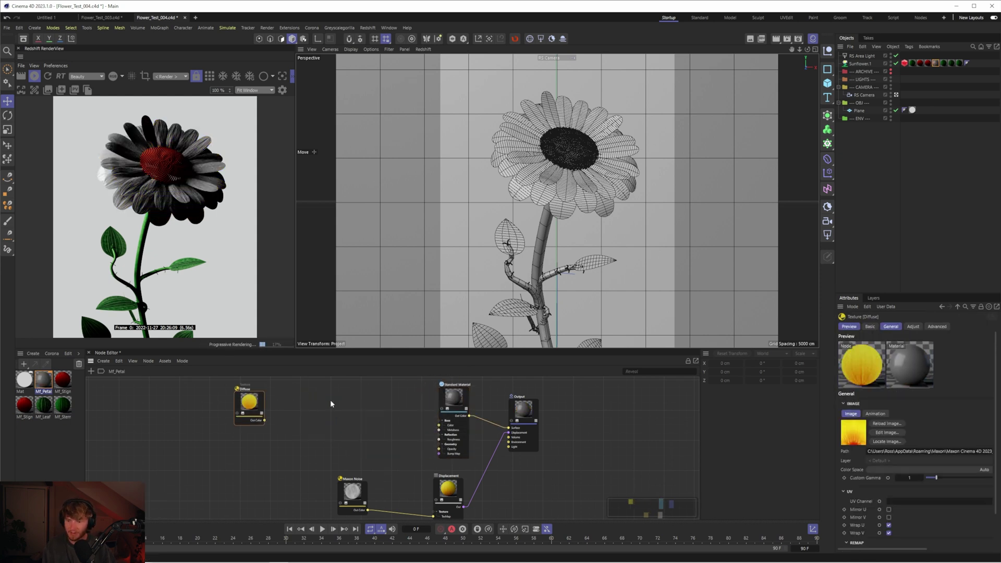
{"action": "left_click_drag", "start_coordinate": [457, 401], "coordinate": [434, 403]}
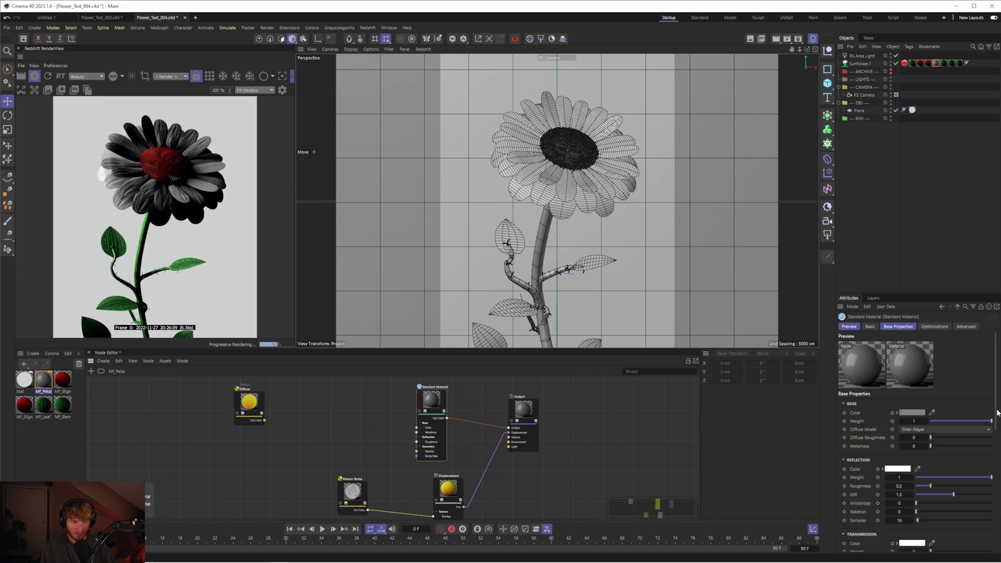
{"action": "scroll", "coordinate": [997, 412], "scroll_direction": "down", "scroll_amount": 2}
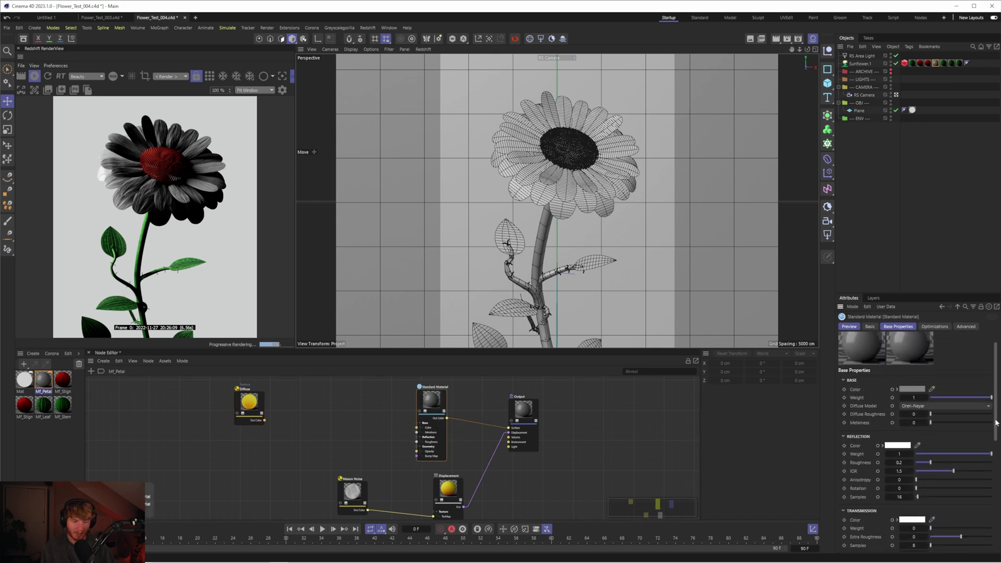
{"action": "scroll", "coordinate": [996, 433], "scroll_direction": "down", "scroll_amount": 1}
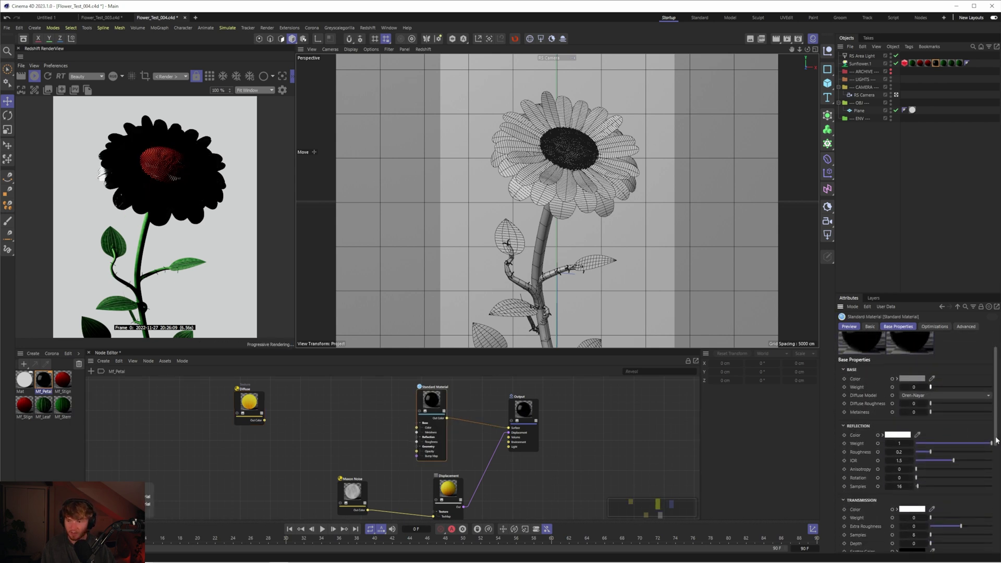
{"action": "scroll", "coordinate": [995, 441], "scroll_direction": "down", "scroll_amount": 1}
{"action": "scroll", "coordinate": [996, 444], "scroll_direction": "down", "scroll_amount": 5}
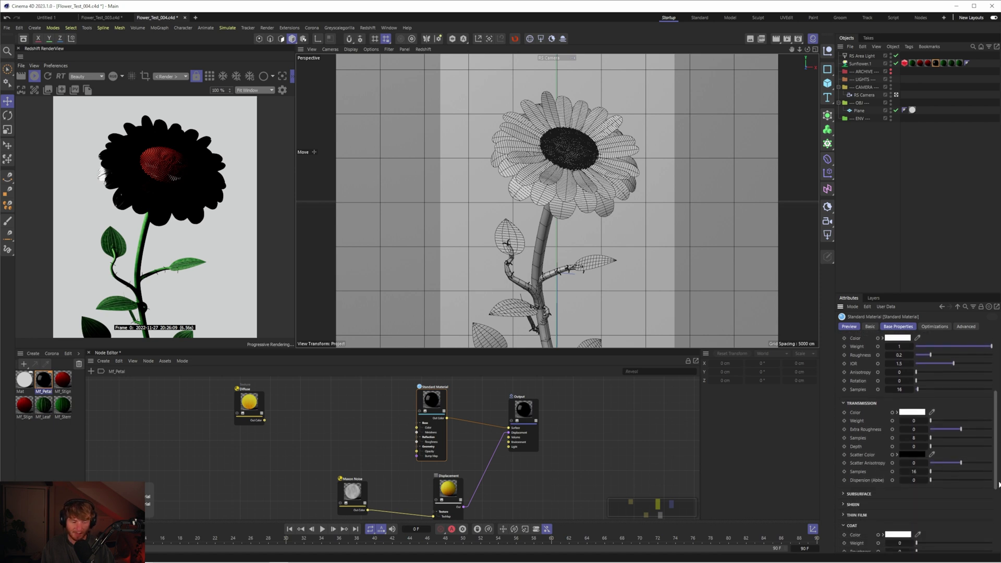
Expand the Subsurface settings and raise the subsurface weight to 1
{"action": "left_click", "coordinate": [853, 454]}
{"action": "left_click_drag", "start_coordinate": [921, 471], "coordinate": [991, 471]}
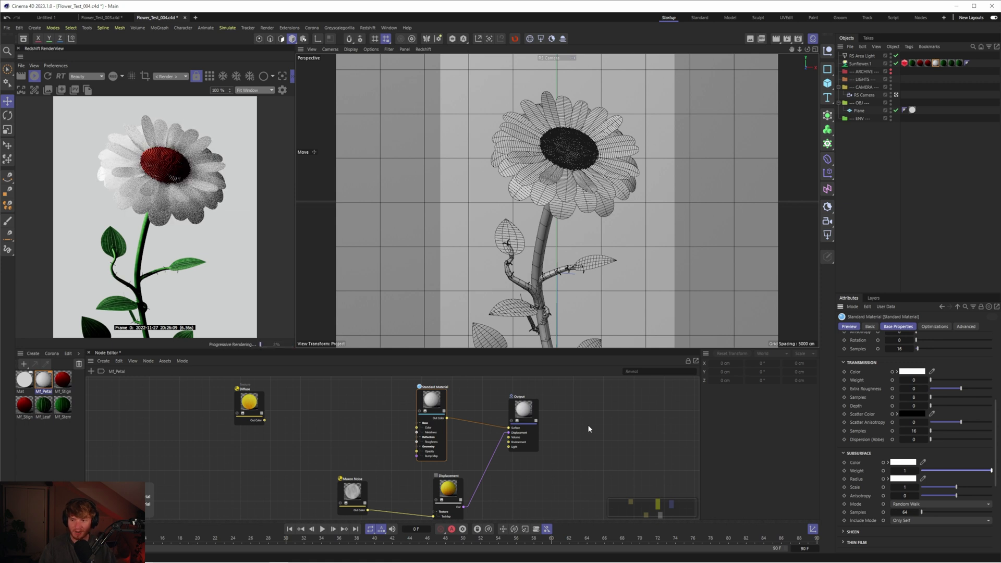
{"action": "scroll", "coordinate": [992, 465], "scroll_direction": "up", "scroll_amount": 8}
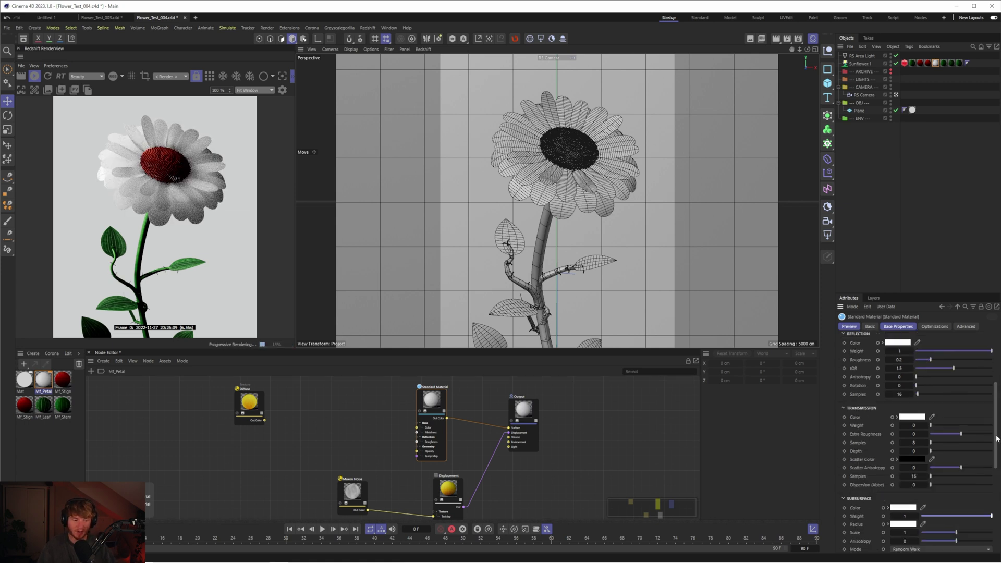
{"action": "scroll", "coordinate": [909, 469], "scroll_direction": "down", "scroll_amount": 8}
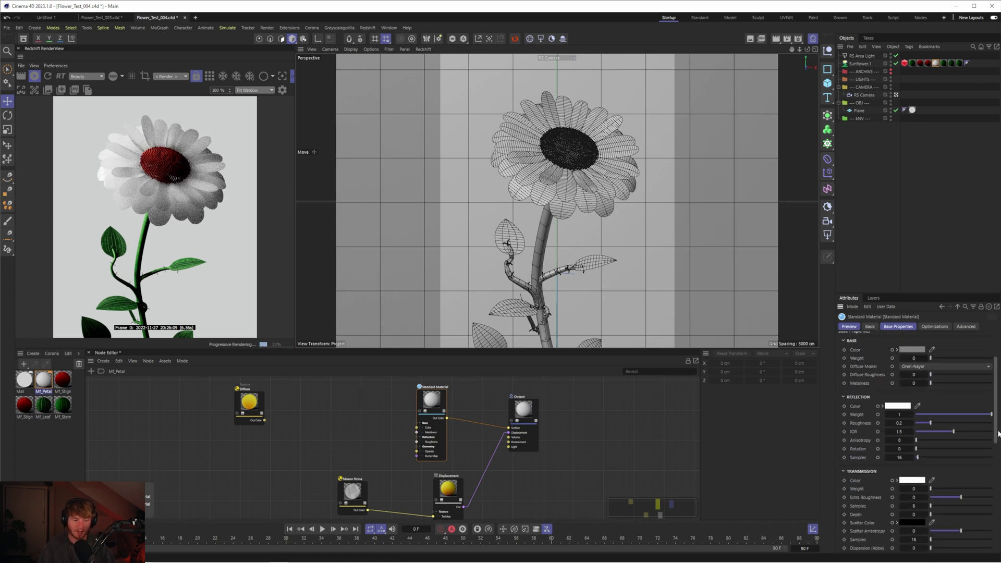
{"action": "scroll", "coordinate": [923, 433], "scroll_direction": "up", "scroll_amount": 3}
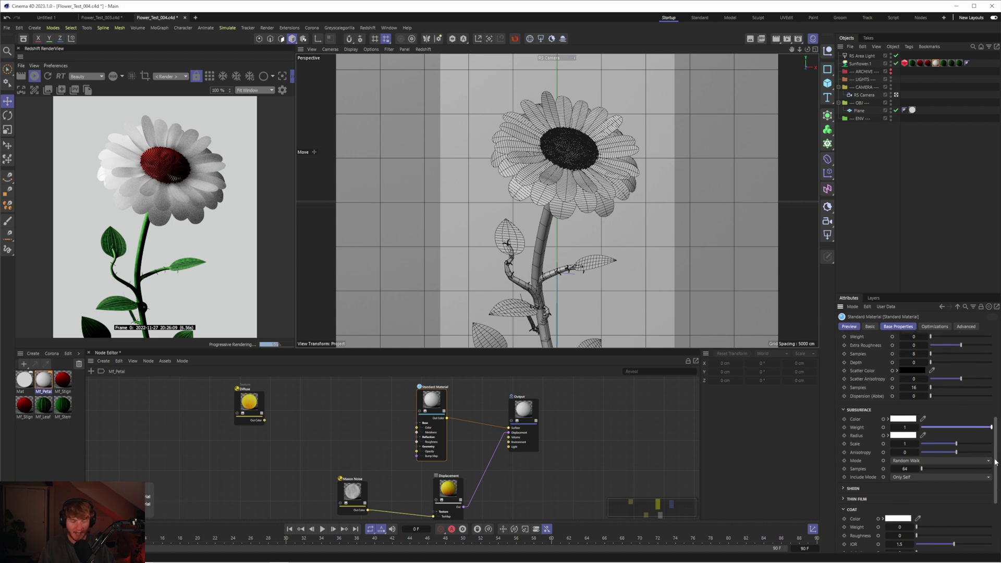
{"action": "scroll", "coordinate": [881, 447], "scroll_direction": "up", "scroll_amount": 1}
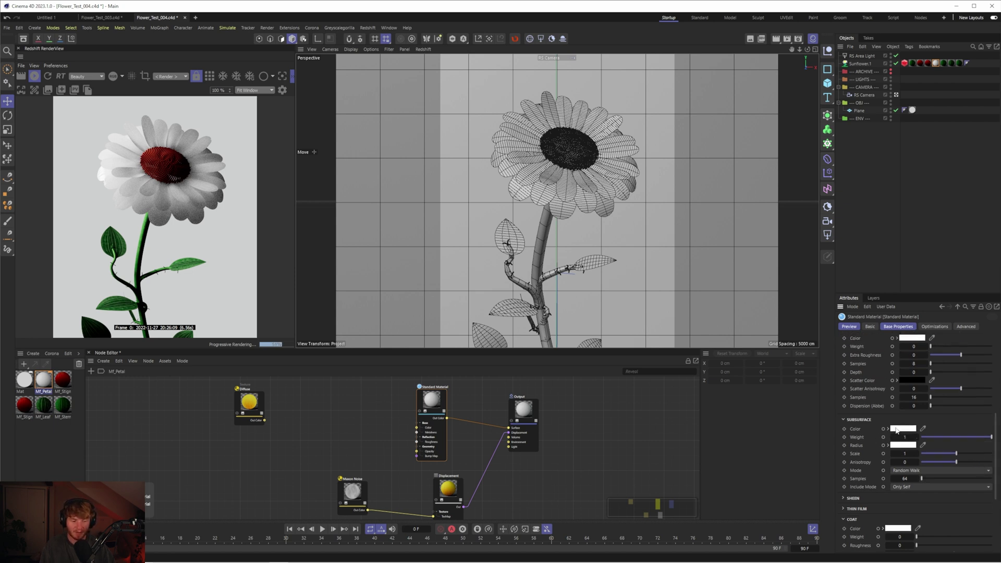
Set the subsurface colour to golden yellow: hue 40°, saturation 90%
{"action": "left_click", "coordinate": [902, 429]}
{"action": "left_click_drag", "start_coordinate": [878, 438], "coordinate": [729, 406]}
{"action": "left_click_drag", "start_coordinate": [706, 443], "coordinate": [707, 437]}
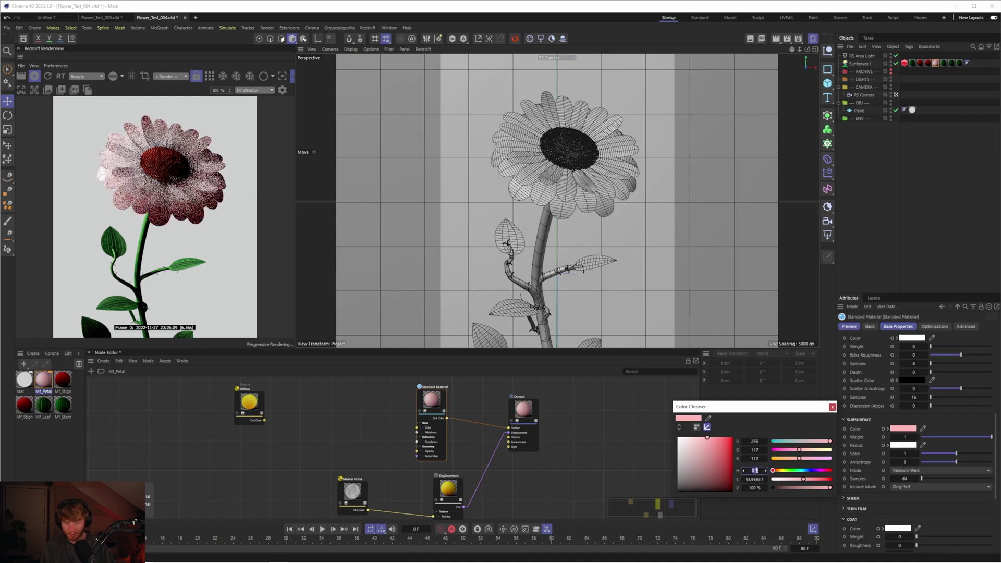
{"action": "left_click_drag", "start_coordinate": [755, 469], "coordinate": [750, 478]}
{"action": "type", "text": "90"}
{"action": "key", "text": "Return"}
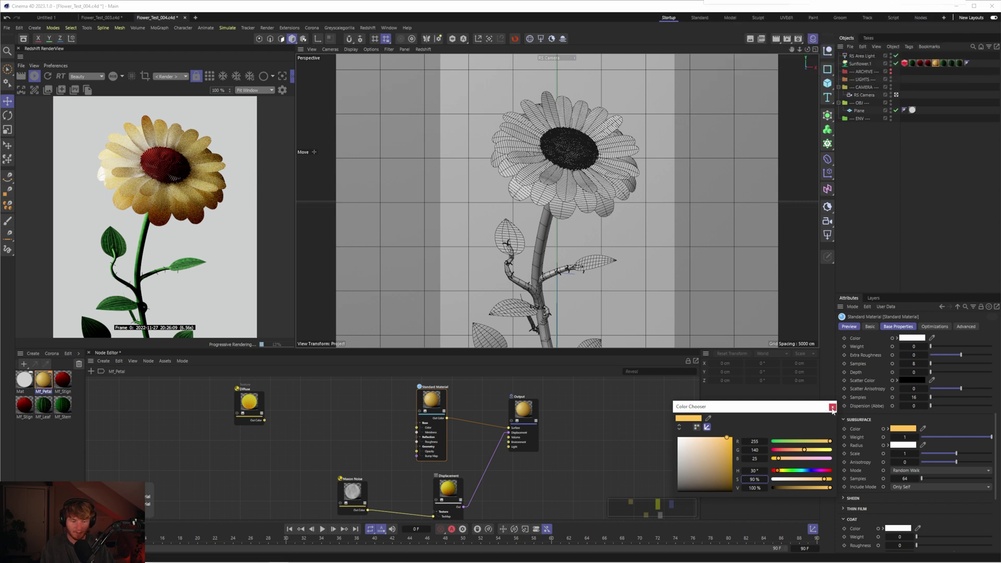
{"action": "left_click_drag", "start_coordinate": [755, 470], "coordinate": [782, 468]}
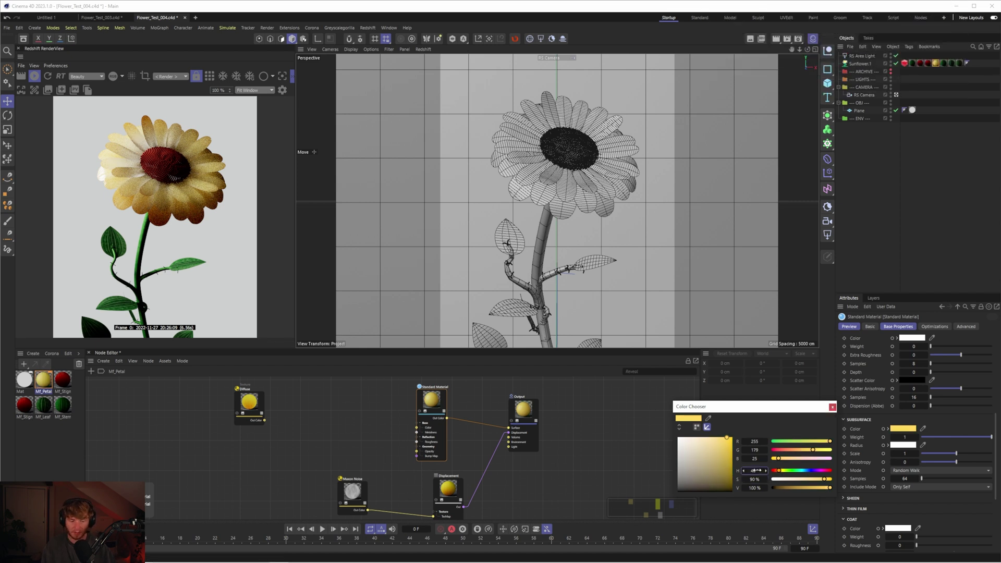
{"action": "left_click", "coordinate": [832, 407]}
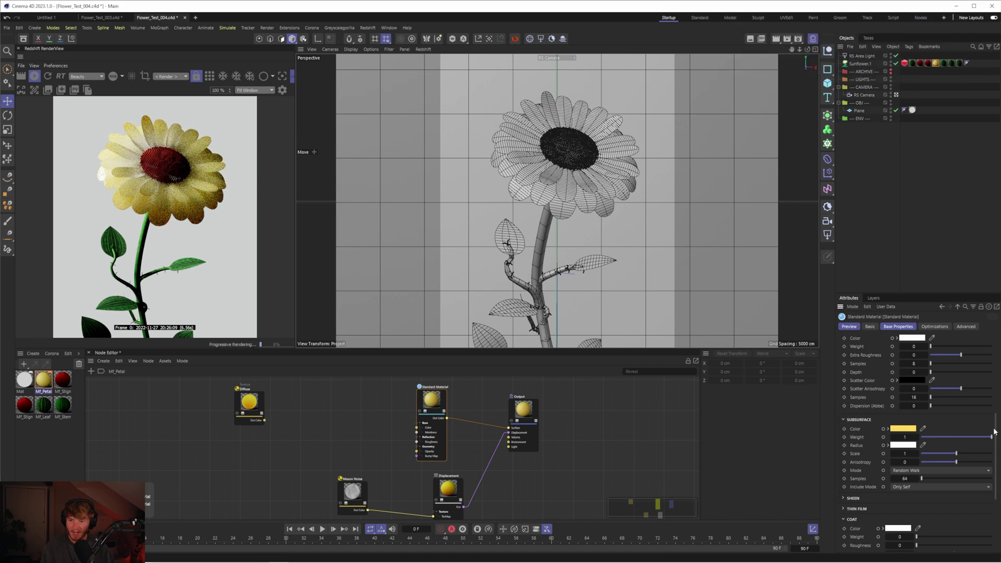
Set the subsurface radius colour to orange with hue 25° and saturation 90%
{"action": "left_click", "coordinate": [907, 449]}
{"action": "left_click_drag", "start_coordinate": [907, 450], "coordinate": [735, 425]}
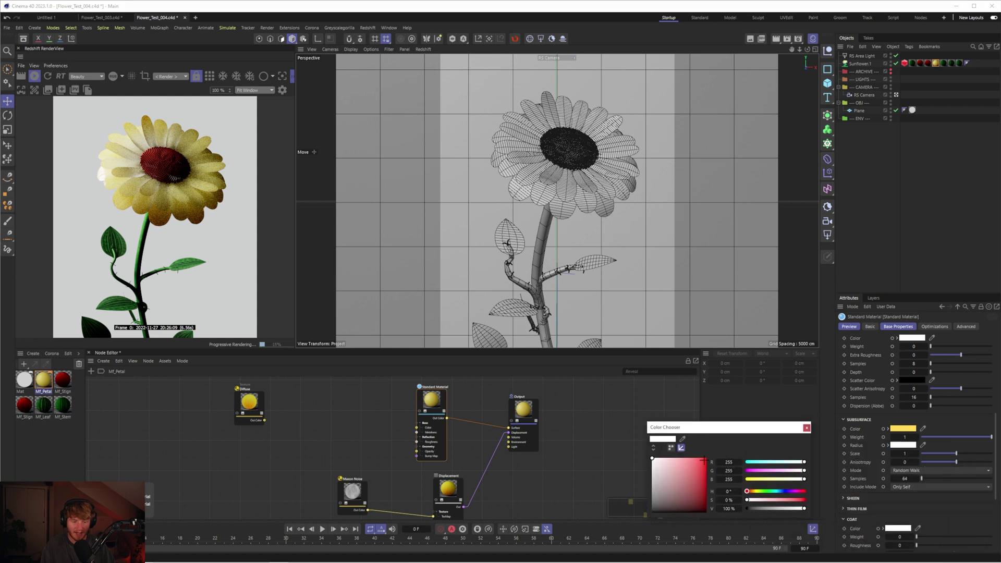
{"action": "left_click", "coordinate": [688, 459]}
{"action": "left_click", "coordinate": [692, 458]}
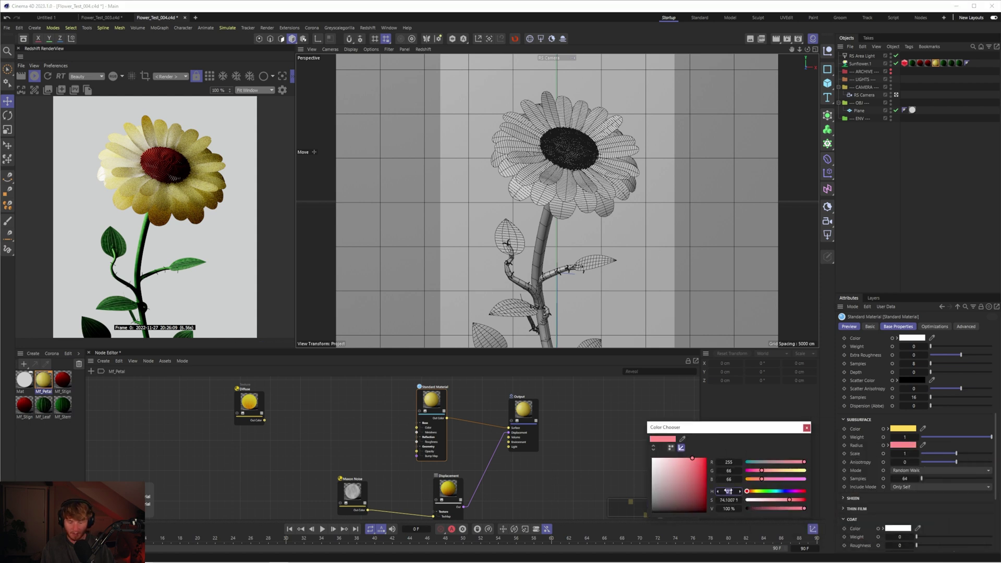
{"action": "double_click", "coordinate": [728, 491]}
{"action": "type", "text": "25"}
{"action": "key", "text": "Tab"}
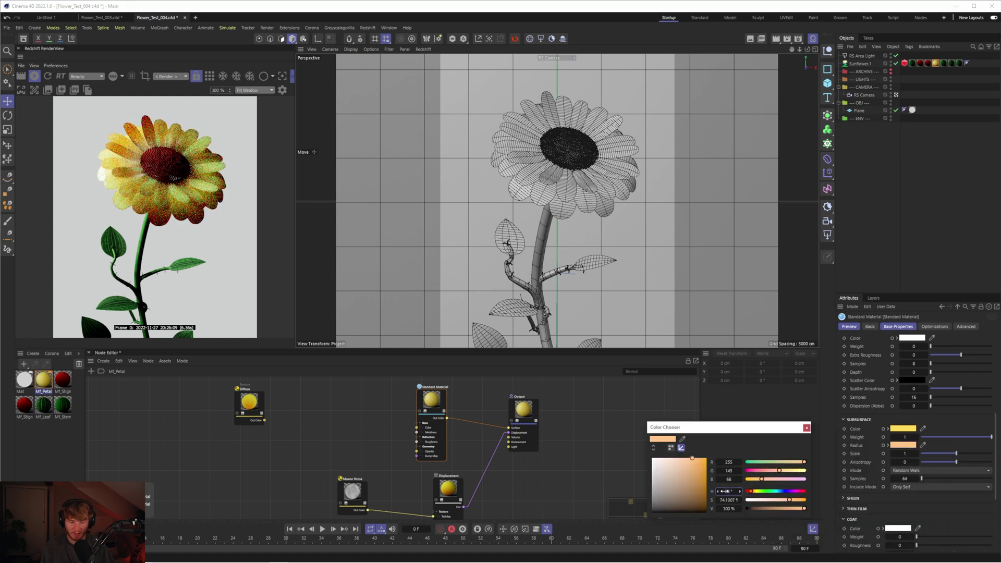
{"action": "type", "text": "90"}
{"action": "key", "text": "Return"}
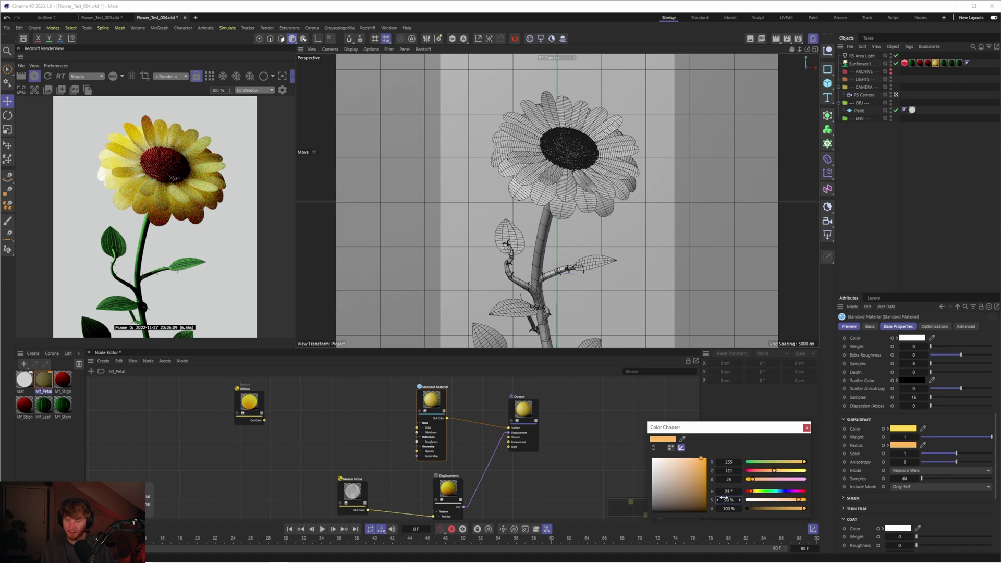
{"action": "left_click", "coordinate": [805, 427]}
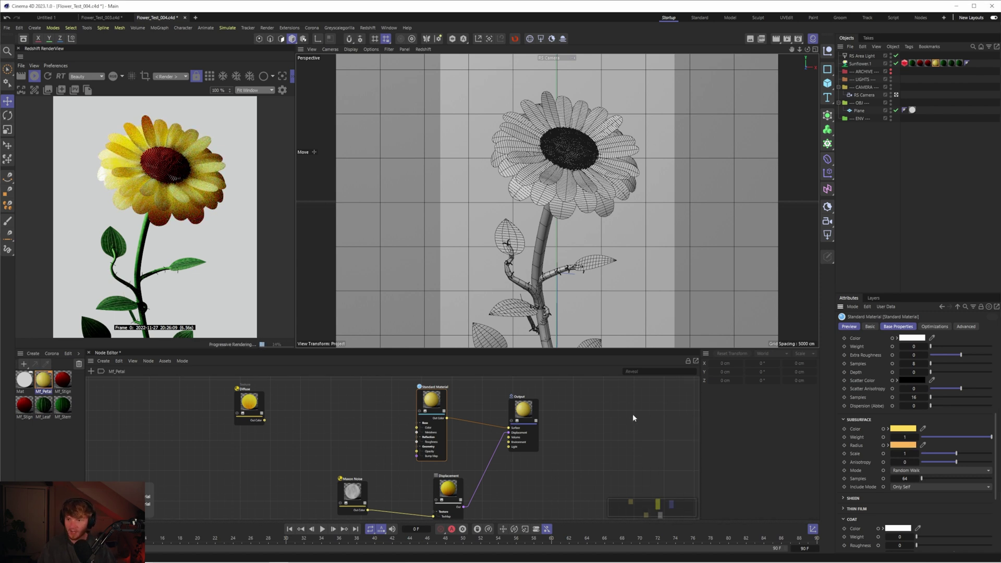
Deselect the nodes to show the petal material's inputs
{"action": "left_click", "coordinate": [316, 395]}
{"action": "scroll", "coordinate": [411, 469], "scroll_direction": "down", "scroll_amount": 2}
{"action": "scroll", "coordinate": [421, 475], "scroll_direction": "up", "scroll_amount": 4}
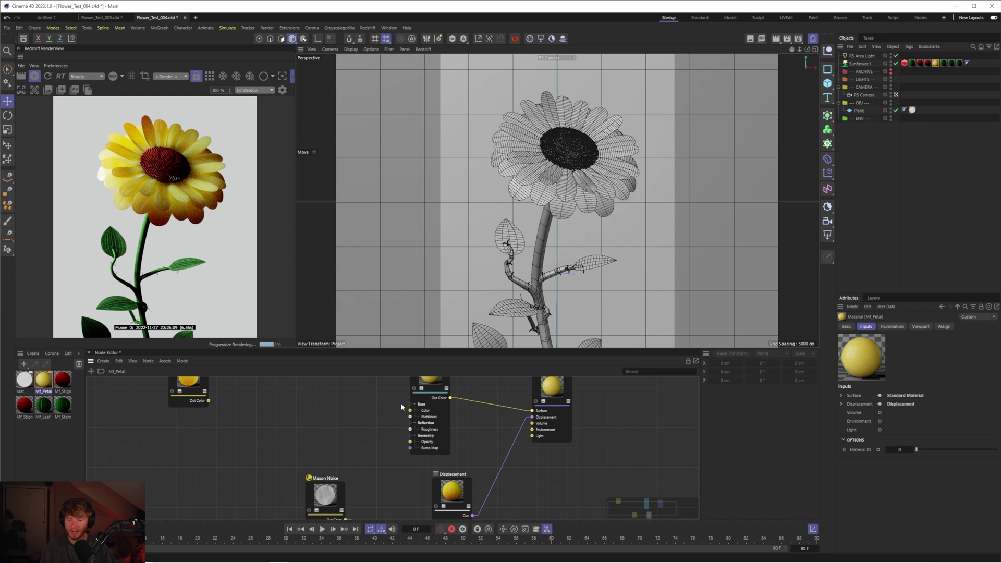
Add a Material node beside Diffuse and wire Diffuse's Out Color into its diffuse input
{"action": "scroll", "coordinate": [400, 402], "scroll_direction": "down", "scroll_amount": 3}
{"action": "scroll", "coordinate": [393, 417], "scroll_direction": "up", "scroll_amount": 2}
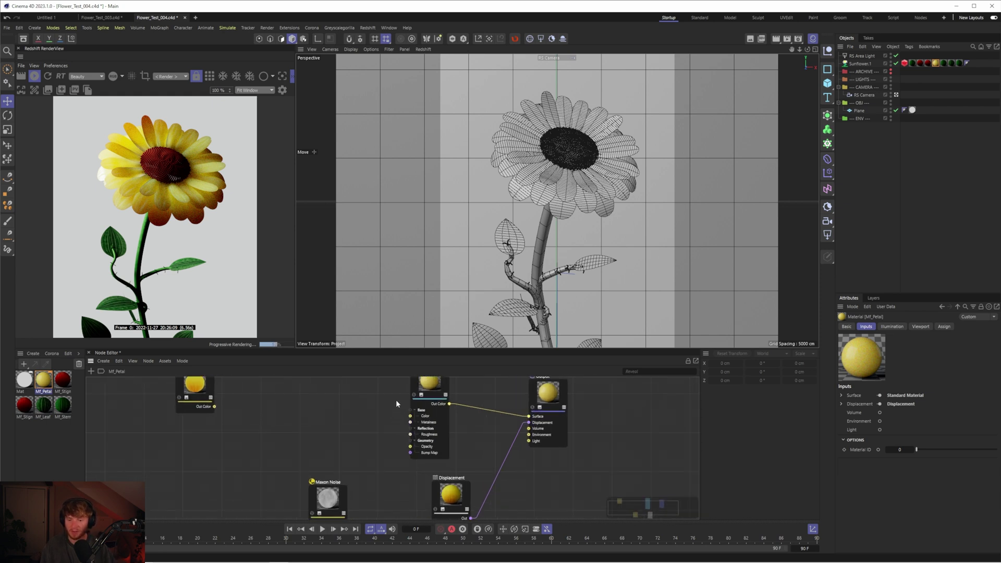
{"action": "scroll", "coordinate": [394, 406], "scroll_direction": "down", "scroll_amount": 2}
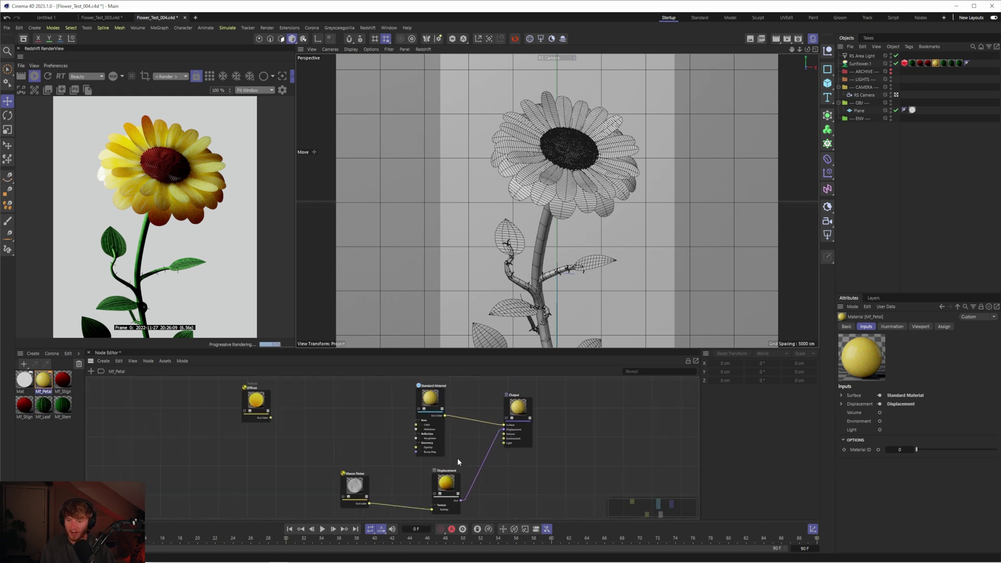
{"action": "scroll", "coordinate": [458, 461], "scroll_direction": "down", "scroll_amount": 1}
{"action": "key", "text": "shift+c"}
{"action": "type", "text": "ma"}
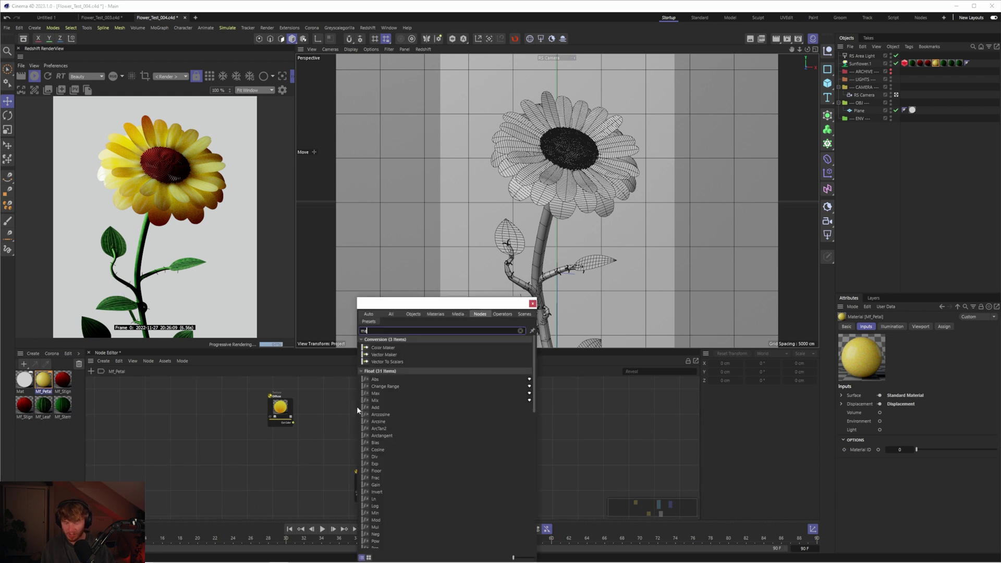
{"action": "type", "text": "ter"}
{"action": "key", "text": "Return"}
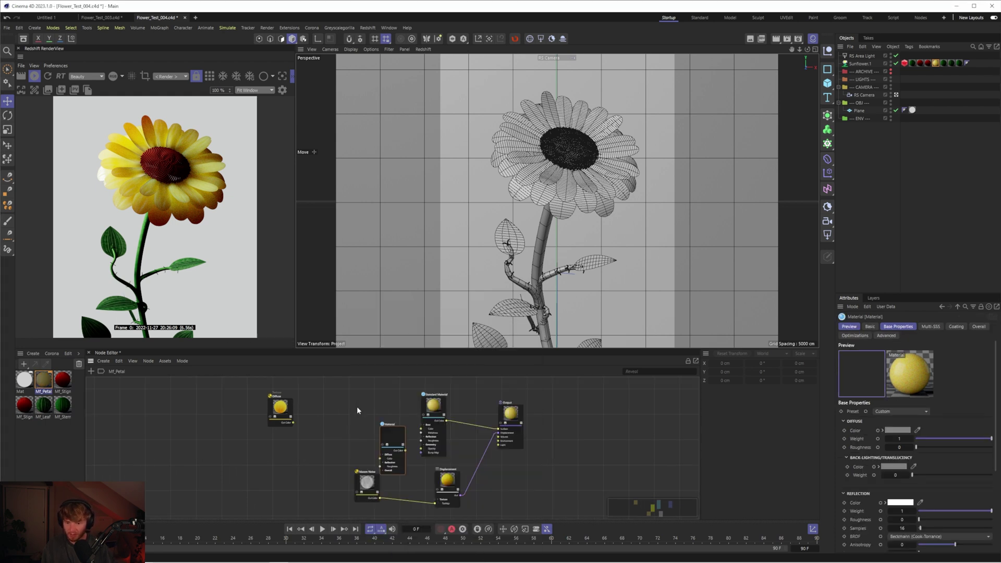
{"action": "left_click_drag", "start_coordinate": [390, 425], "coordinate": [362, 391]}
{"action": "left_click_drag", "start_coordinate": [293, 423], "coordinate": [501, 432]}
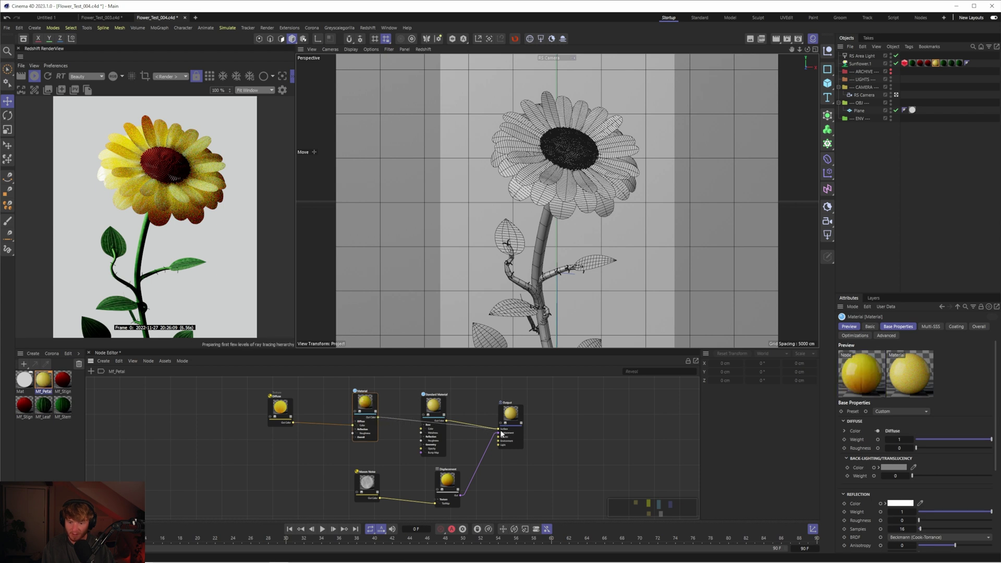
Remove the displacement link, snapshot the render, then reconnect Displacement to the Output's Displacement port
{"action": "left_click", "coordinate": [472, 475]}
{"action": "key", "text": "Delete"}
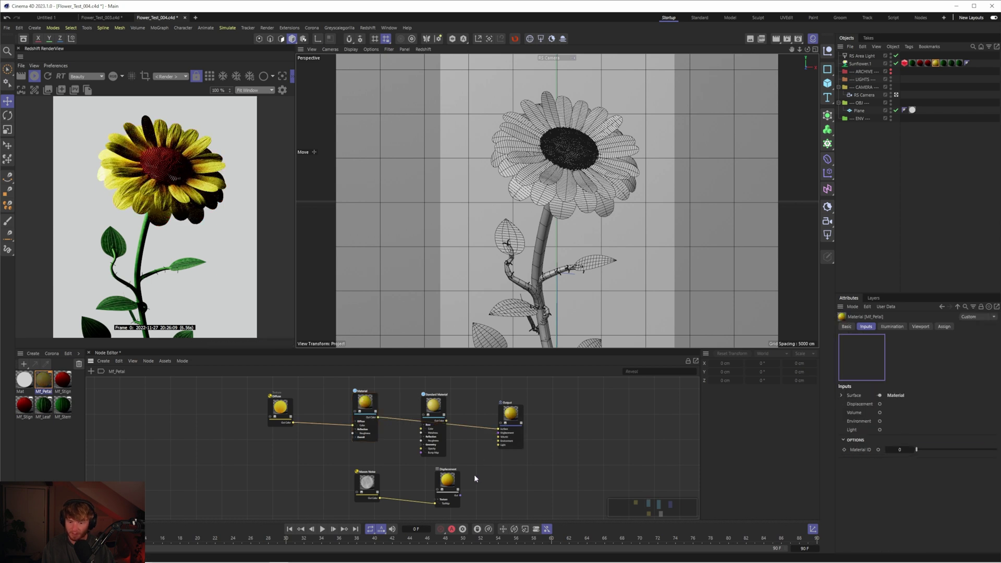
{"action": "left_click", "coordinate": [61, 90]}
{"action": "left_click", "coordinate": [75, 89]}
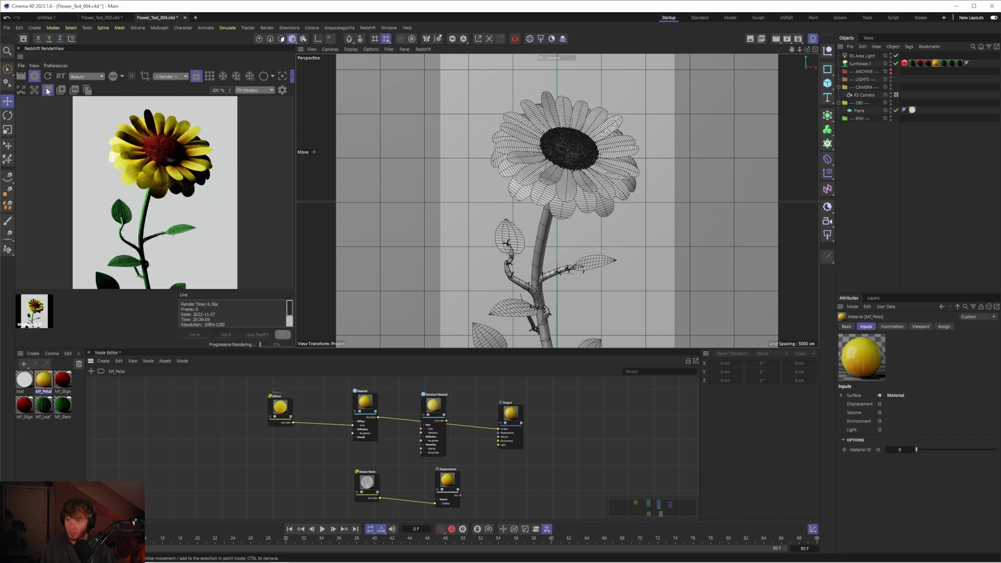
{"action": "left_click_drag", "start_coordinate": [460, 495], "coordinate": [497, 428]}
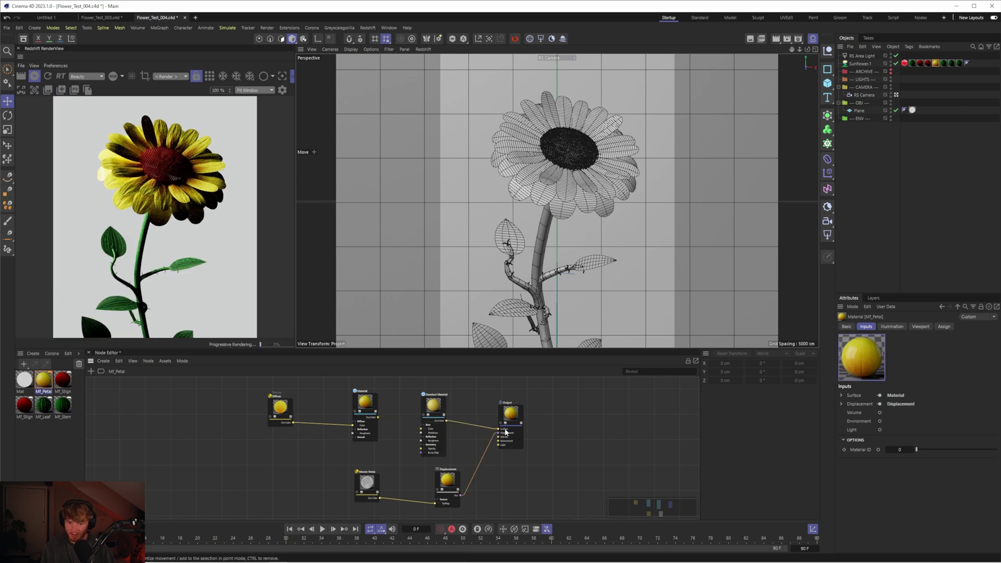
Delete the old Material node and tidy the Diffuse and Standard Material nodes
{"action": "left_click", "coordinate": [370, 409]}
{"action": "key", "text": "Delete"}
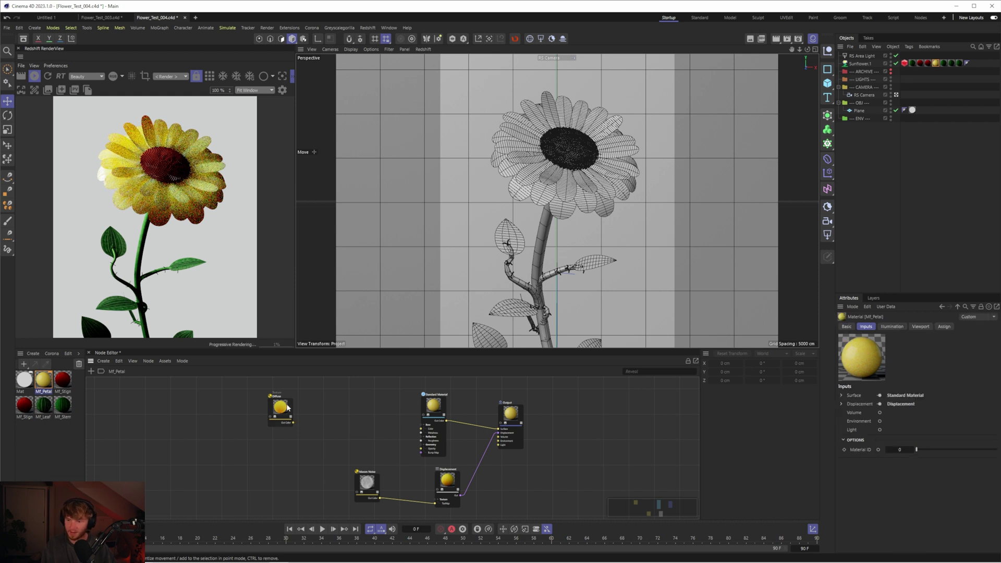
{"action": "left_click_drag", "start_coordinate": [280, 406], "coordinate": [340, 424]}
{"action": "left_click_drag", "start_coordinate": [422, 407], "coordinate": [414, 403]}
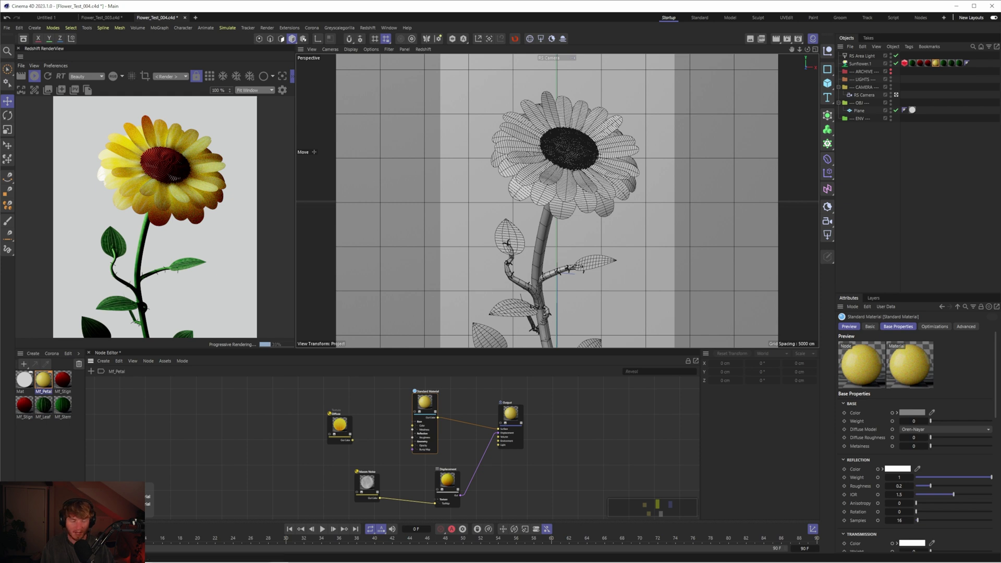
Render the preview through the RS Camera, return to the default camera, and select the RS Area Light
{"action": "scroll", "coordinate": [999, 406], "scroll_direction": "down", "scroll_amount": 5}
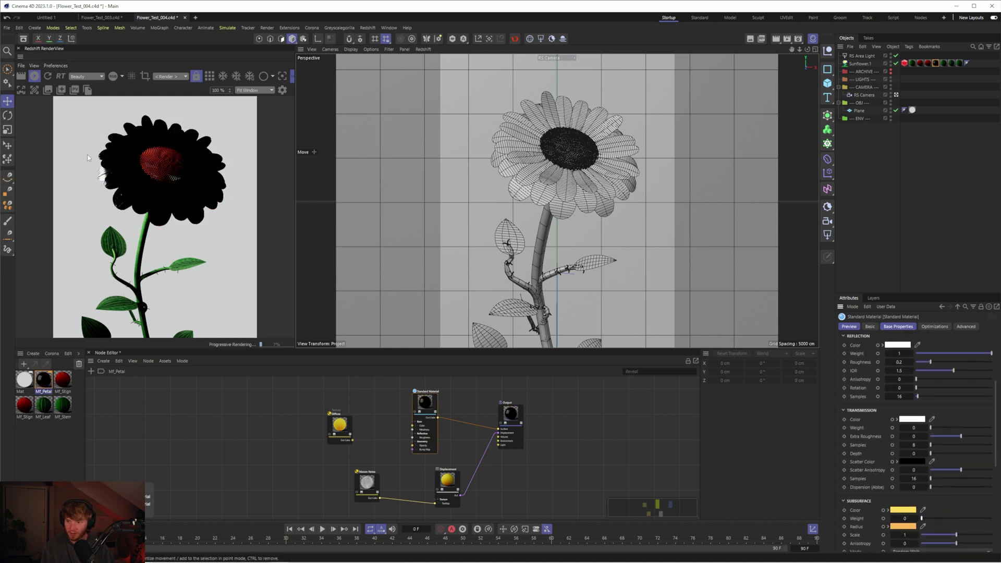
{"action": "left_click", "coordinate": [194, 76]}
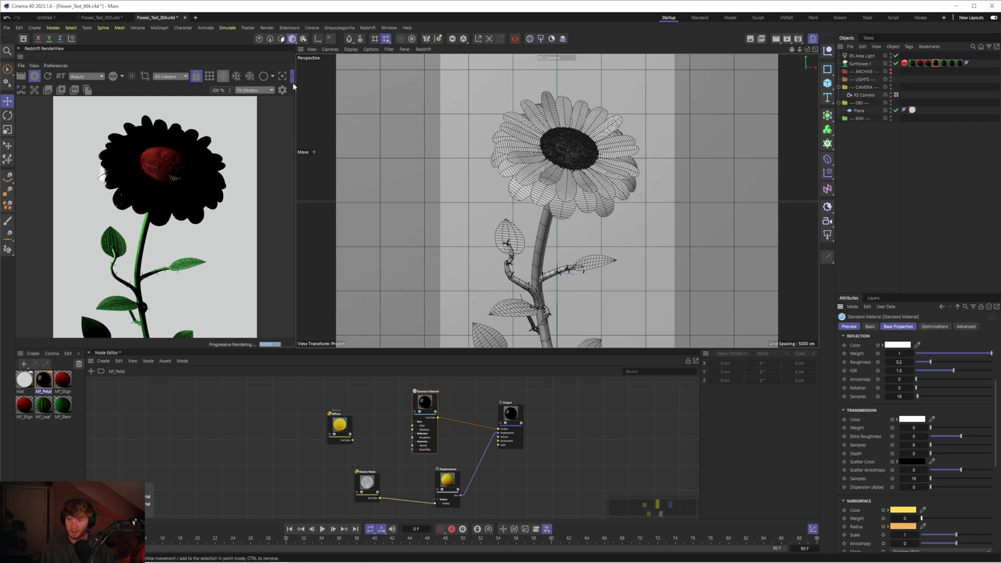
{"action": "left_click", "coordinate": [896, 96]}
{"action": "left_click", "coordinate": [863, 55]}
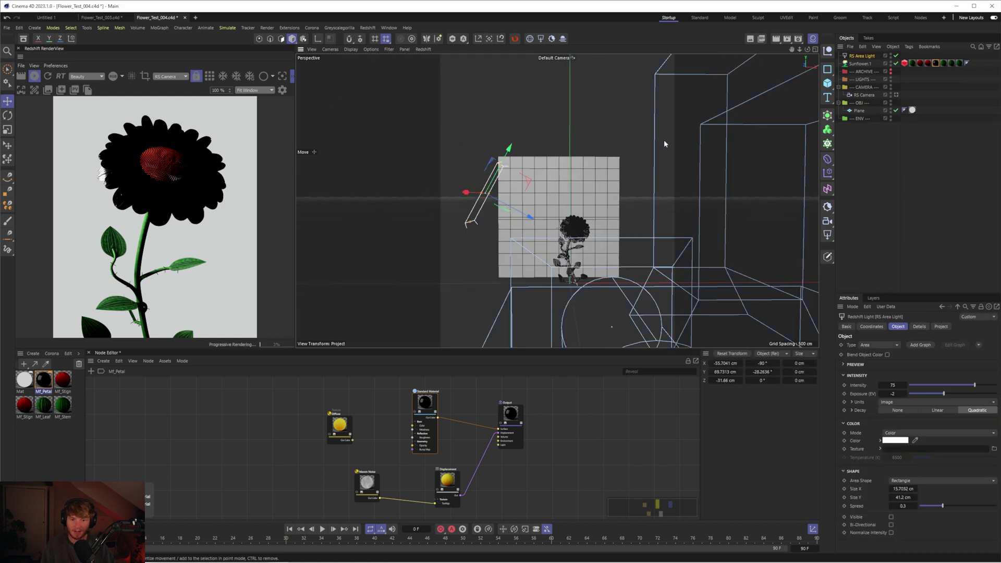
Raise the area light and slide it along its X axis beside the sunflower
{"action": "left_click_drag", "start_coordinate": [664, 143], "coordinate": [616, 121], "text": "alt"}
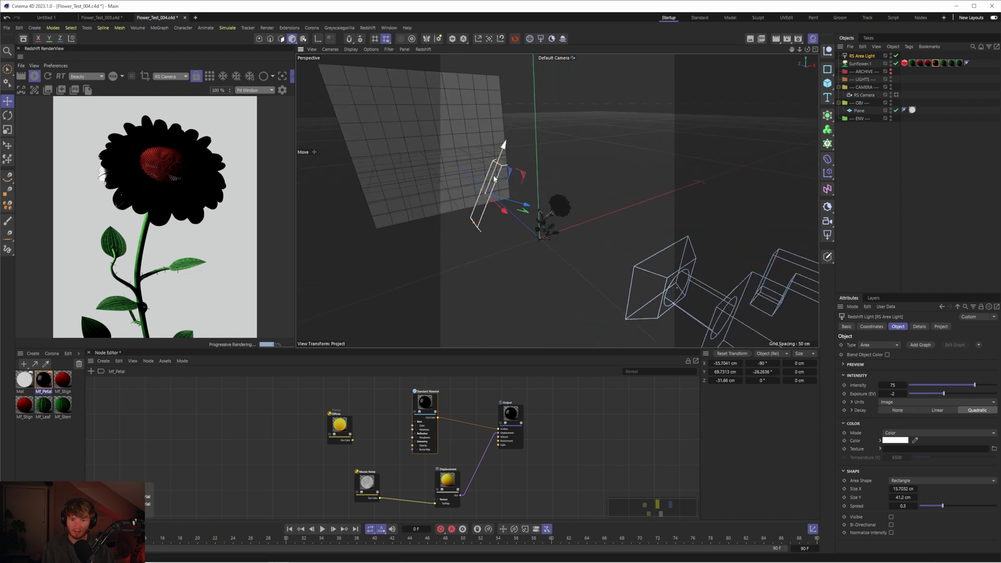
{"action": "left_click_drag", "start_coordinate": [494, 178], "coordinate": [535, 167]}
{"action": "key", "text": "r"}
{"action": "key", "text": "e"}
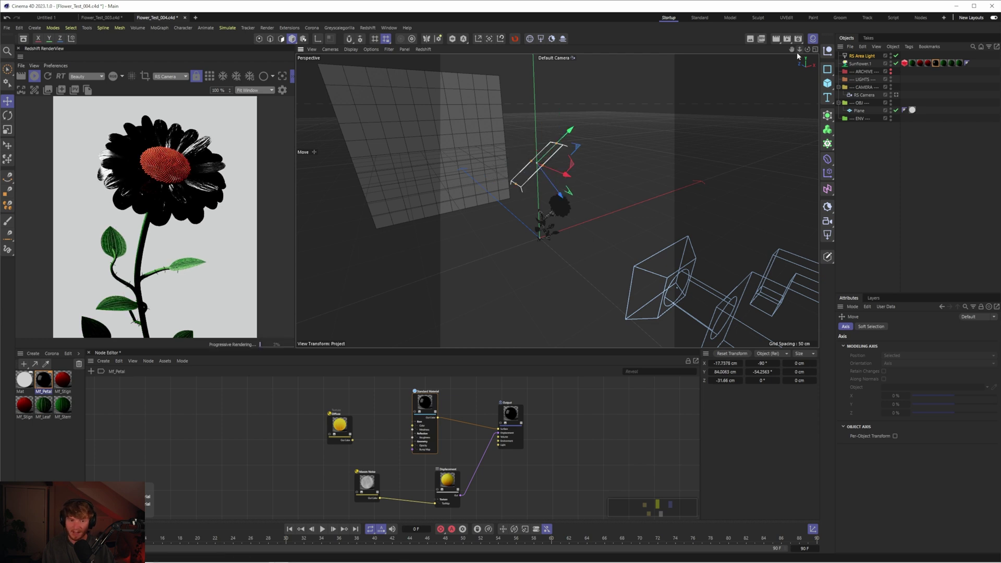
{"action": "left_click_drag", "start_coordinate": [573, 219], "coordinate": [708, 287], "text": "alt"}
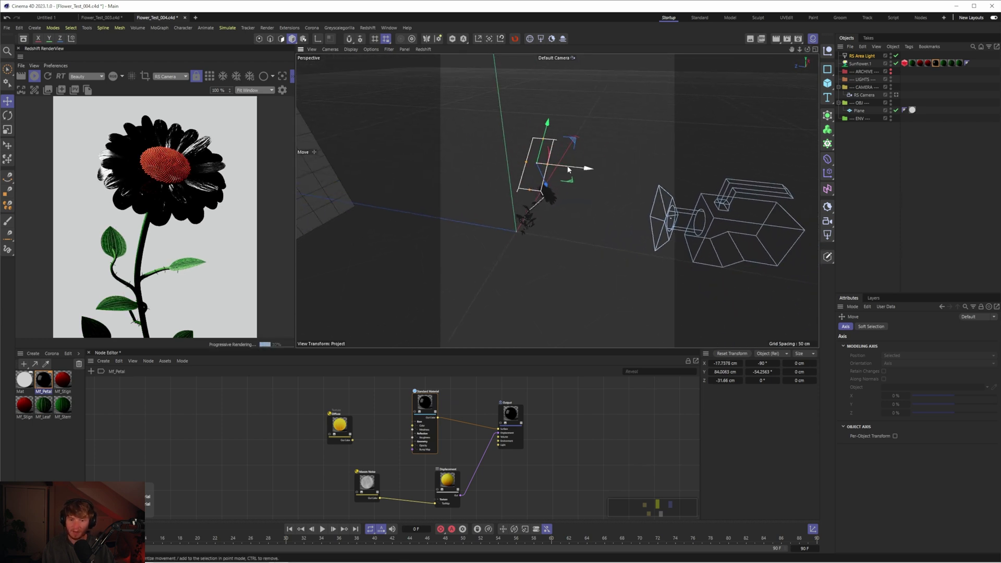
{"action": "left_click_drag", "start_coordinate": [571, 168], "coordinate": [578, 169]}
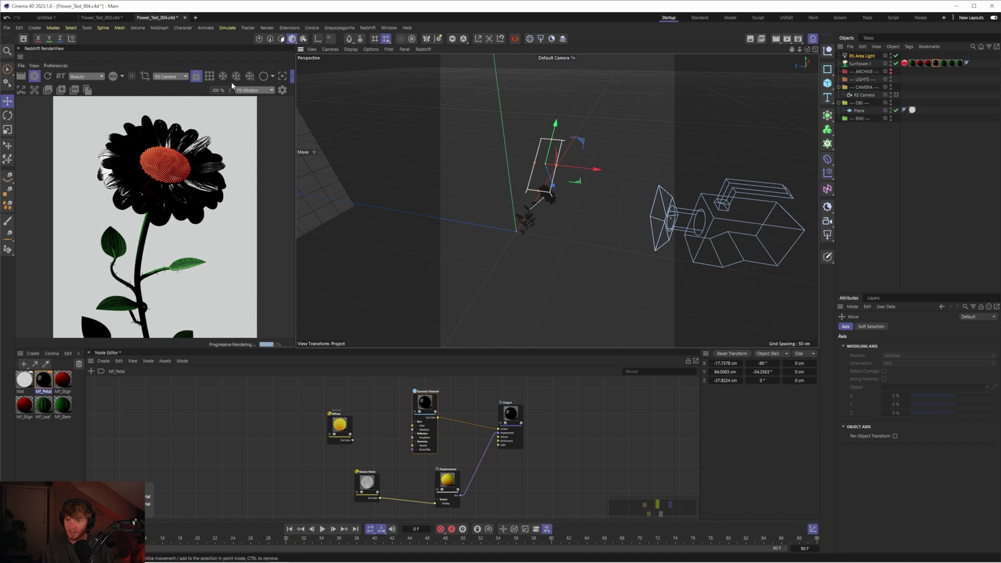
{"action": "left_click", "coordinate": [266, 78]}
Switch the preview to clay shading and narrow the area light into a thin strip
{"action": "left_click", "coordinate": [271, 98]}
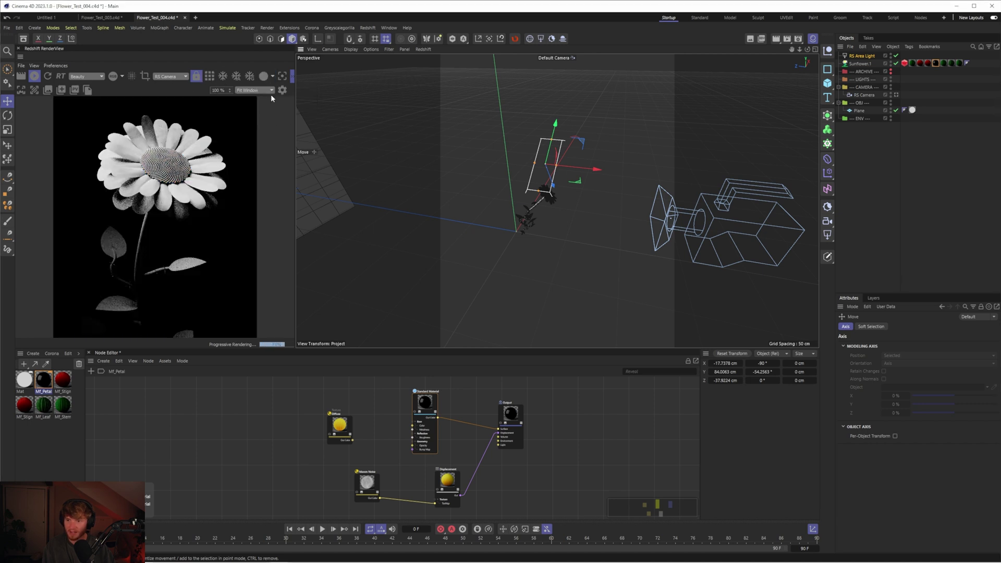
{"action": "mouse_move", "coordinate": [470, 161]}
{"action": "left_mouse_down", "text": "alt"}
{"action": "mouse_move", "coordinate": [548, 161]}
{"action": "mouse_move", "coordinate": [538, 182]}
{"action": "mouse_move", "coordinate": [515, 181]}
{"action": "mouse_move", "coordinate": [487, 159]}
{"action": "left_mouse_up", "text": "alt"}
{"action": "key", "text": "r"}
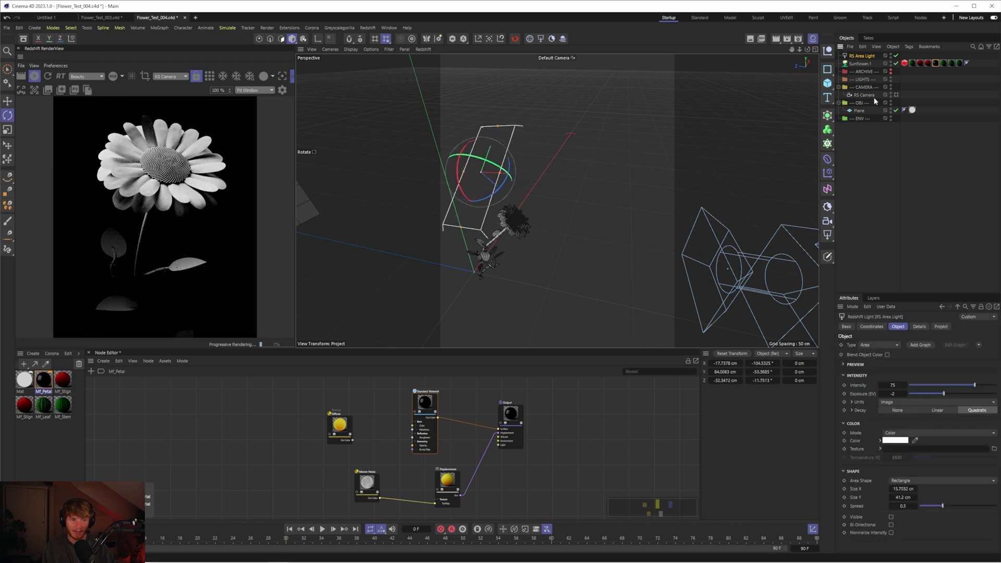
{"action": "key", "text": "Return"}
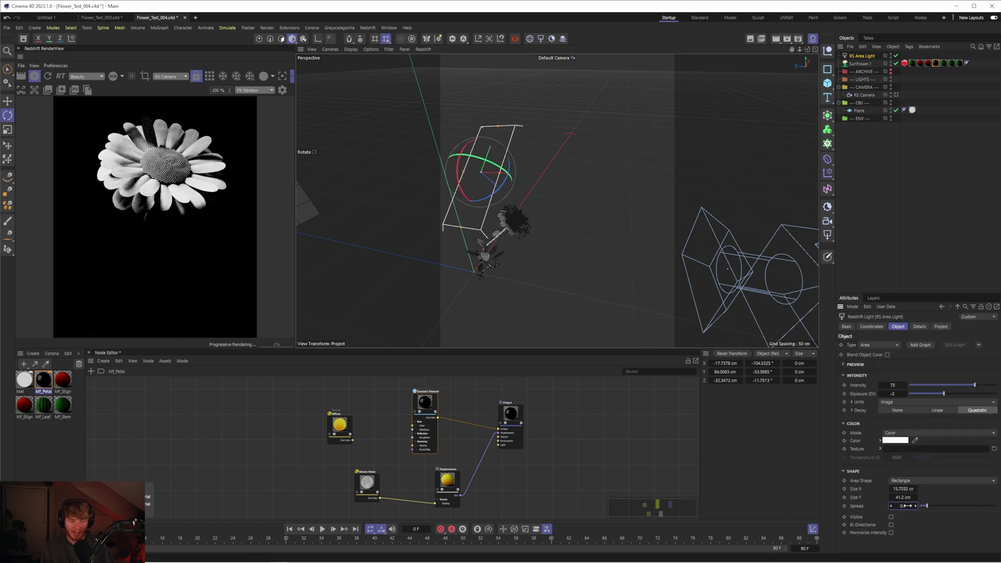
{"action": "left_click_drag", "start_coordinate": [496, 179], "coordinate": [484, 175]}
{"action": "key", "text": "e"}
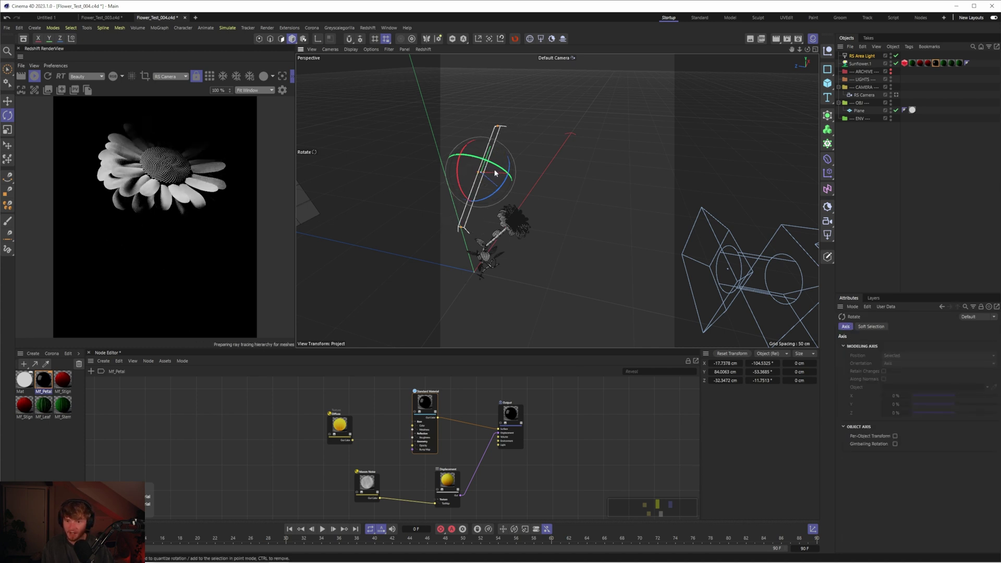
{"action": "left_click_drag", "start_coordinate": [500, 174], "coordinate": [492, 173]}
Rotate the light about 20 degrees, adjust its height, and stand it upright
{"action": "scroll", "coordinate": [678, 88], "scroll_direction": "up", "scroll_amount": 1}
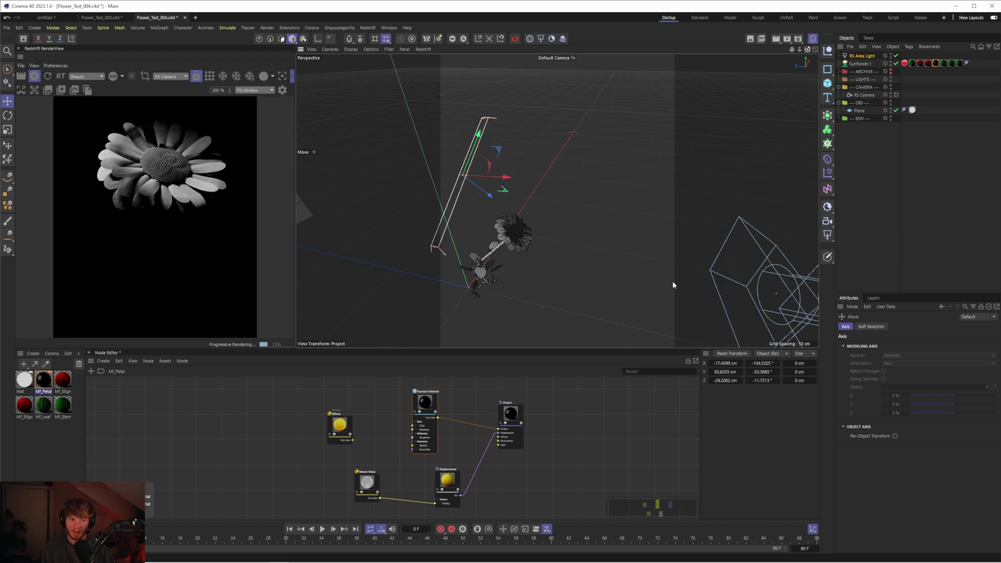
{"action": "left_click_drag", "start_coordinate": [672, 286], "coordinate": [705, 282], "text": "alt"}
{"action": "key", "text": "r"}
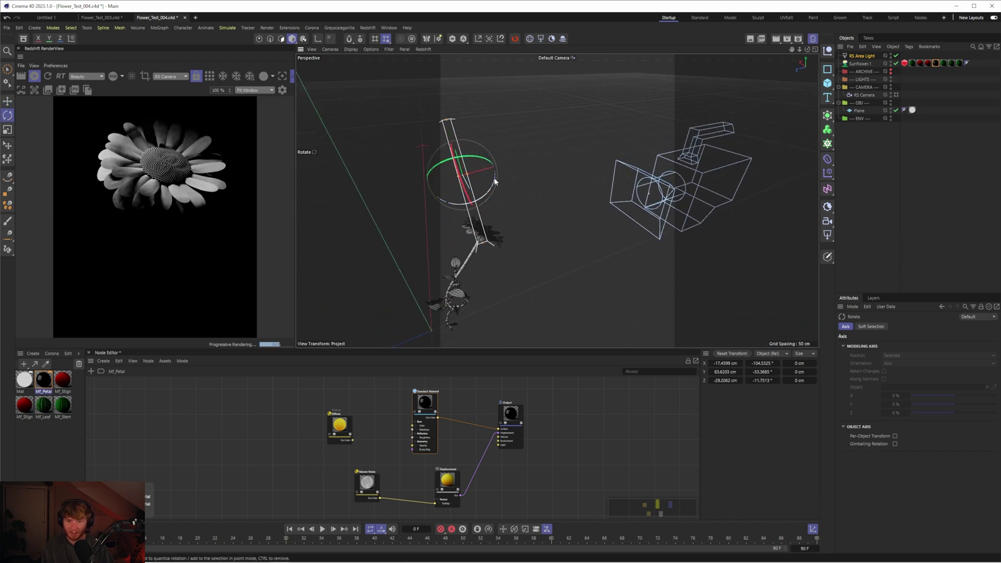
{"action": "left_click_drag", "start_coordinate": [494, 180], "coordinate": [494, 231]}
{"action": "key", "text": "e"}
{"action": "left_click_drag", "start_coordinate": [670, 284], "coordinate": [608, 212], "text": "alt"}
{"action": "key", "text": "r"}
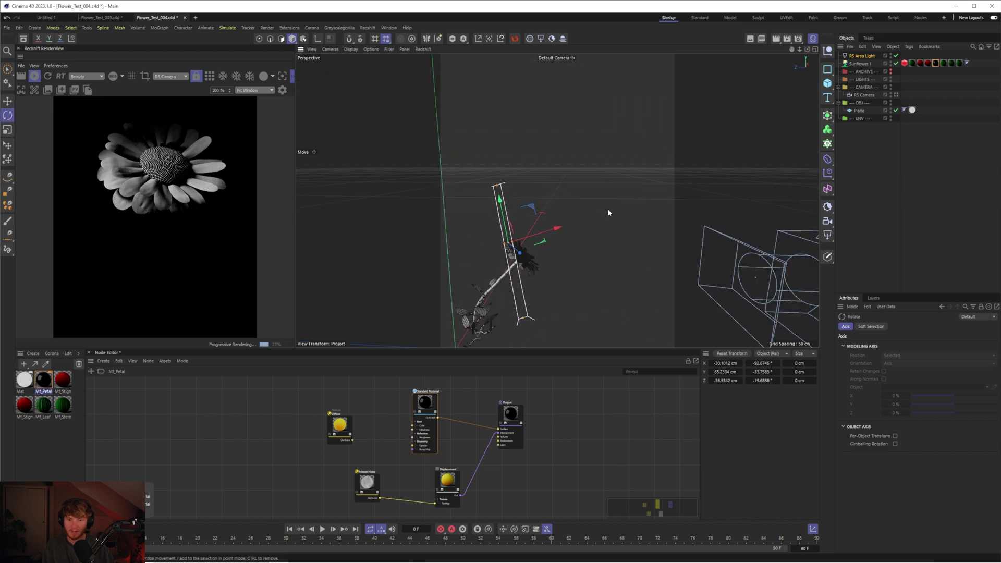
{"action": "mouse_move", "coordinate": [526, 253]}
{"action": "left_mouse_down"}
{"action": "mouse_move", "coordinate": [537, 262]}
{"action": "mouse_move", "coordinate": [510, 211]}
{"action": "mouse_move", "coordinate": [523, 236]}
{"action": "left_mouse_up"}
{"action": "key", "text": "e"}
Fine-tune the upright strip light's rotation while viewing it beside the plane
{"action": "key", "text": "r"}
{"action": "key", "text": "e"}
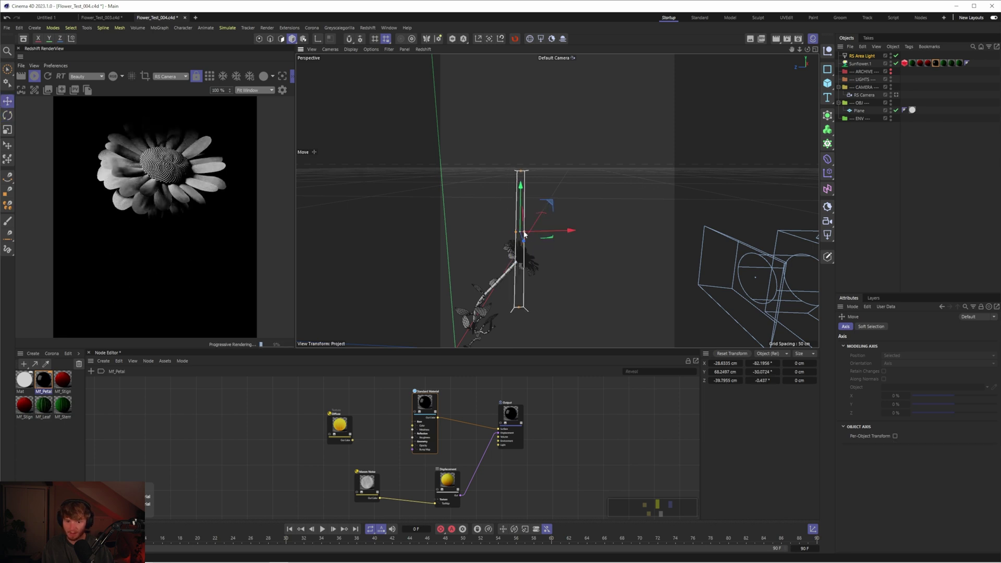
{"action": "left_click_drag", "start_coordinate": [597, 199], "coordinate": [688, 292], "text": "alt"}
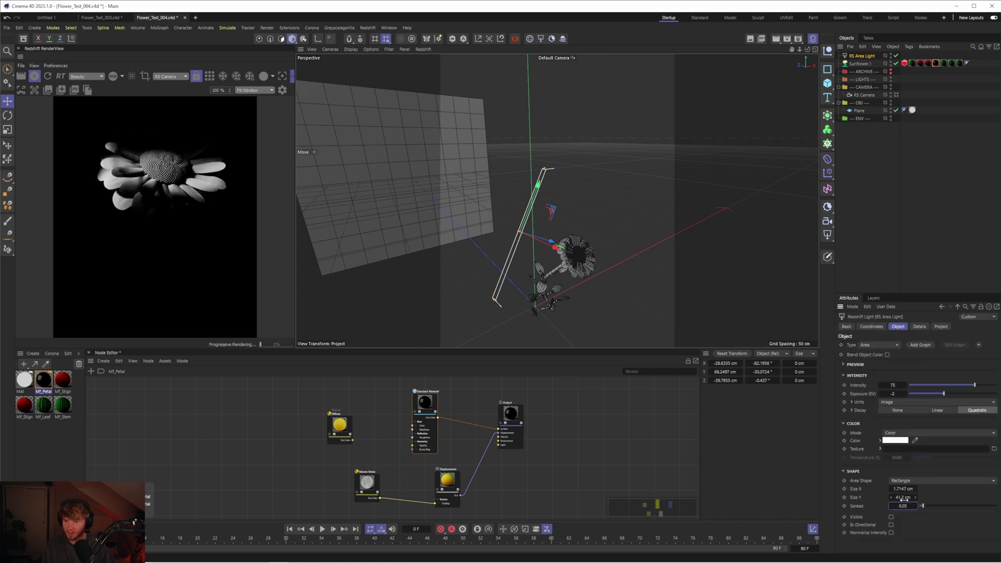
{"action": "left_click_drag", "start_coordinate": [740, 135], "coordinate": [792, 80], "text": "alt"}
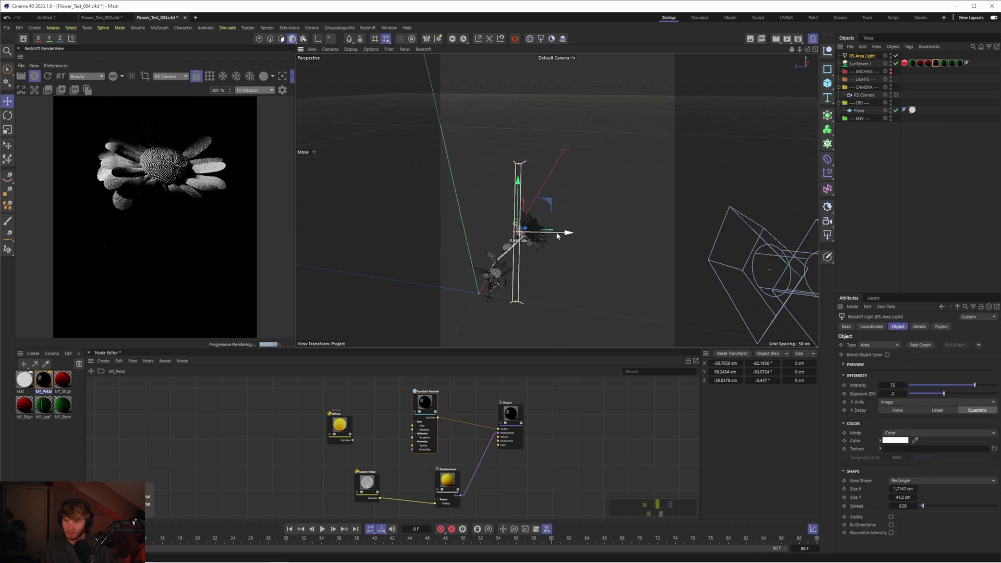
{"action": "key", "text": "r"}
{"action": "left_click_drag", "start_coordinate": [540, 249], "coordinate": [549, 234]}
{"action": "key", "text": "e"}
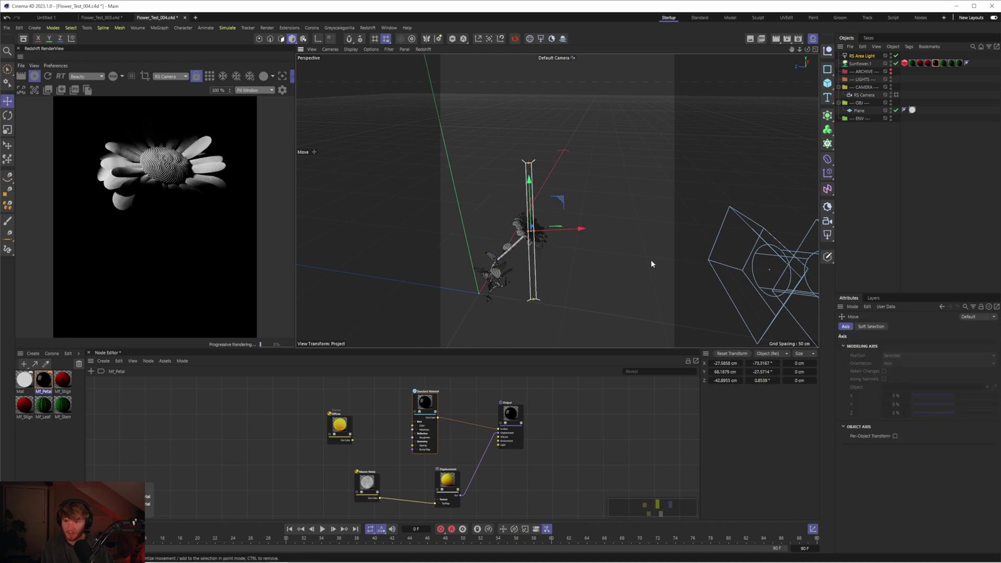
Set the area light's Spread to 0.08 and nudge it slightly
{"action": "left_click", "coordinate": [882, 157]}
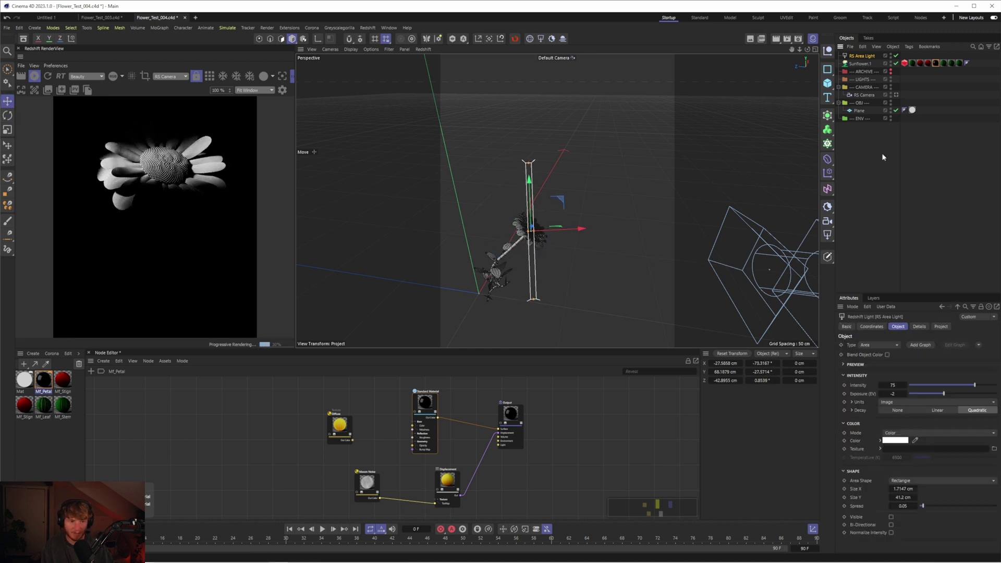
{"action": "double_click", "coordinate": [902, 506]}
{"action": "type", "text": "0.08"}
{"action": "key", "text": "Return"}
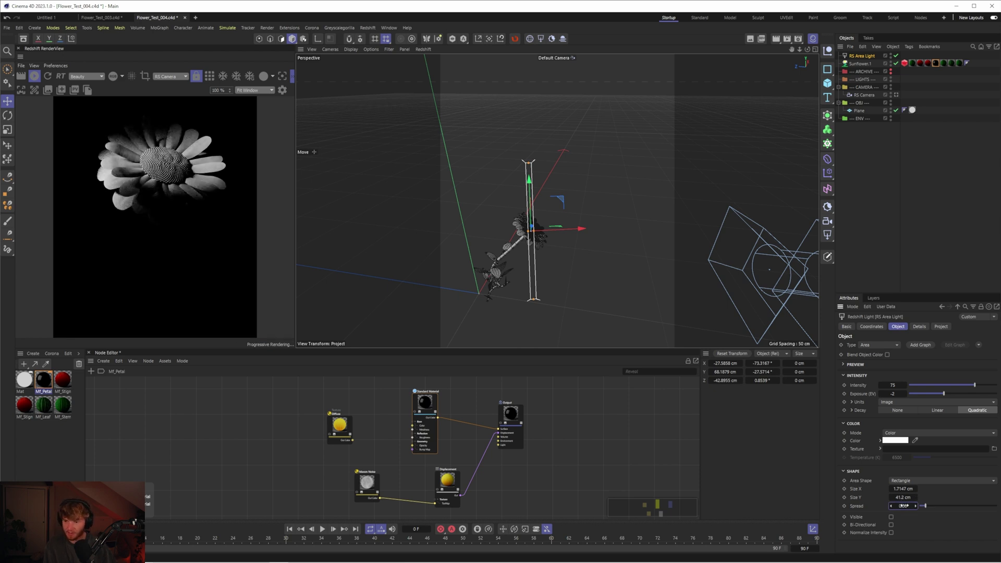
{"action": "left_click_drag", "start_coordinate": [530, 245], "coordinate": [529, 245]}
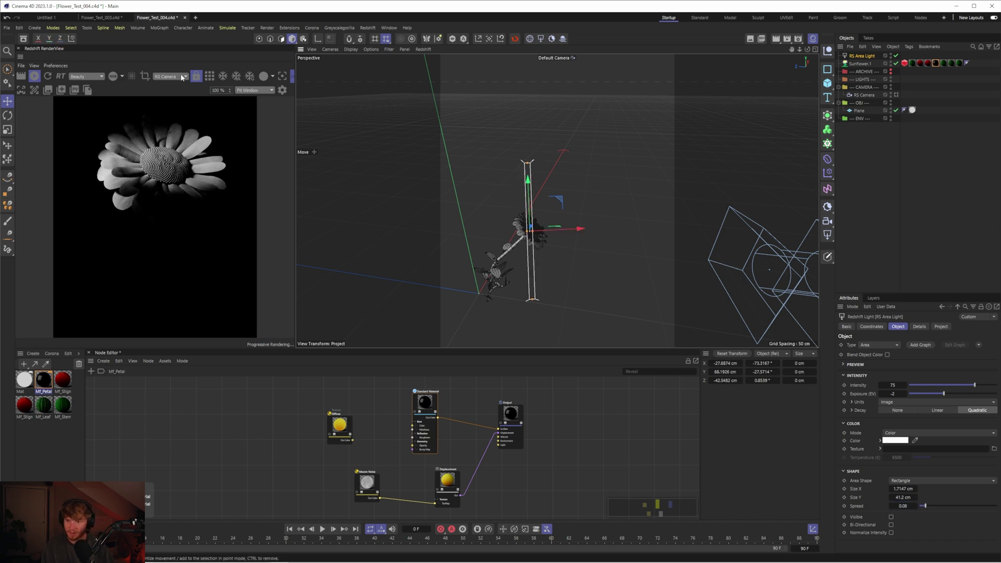
Turn off the clay preview and tilt the strip light about 25 degrees
{"action": "left_click", "coordinate": [264, 78]}
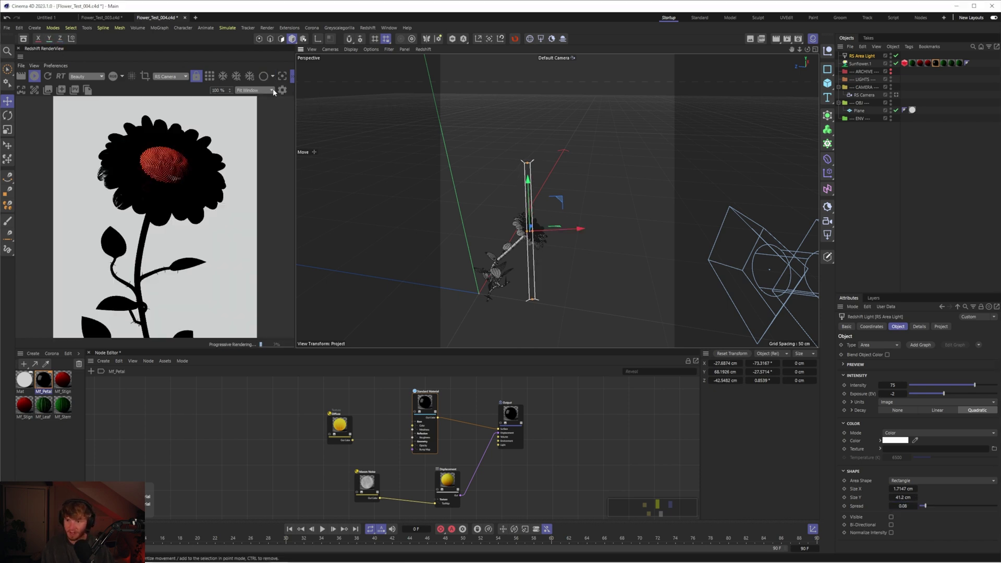
{"action": "key", "text": "r"}
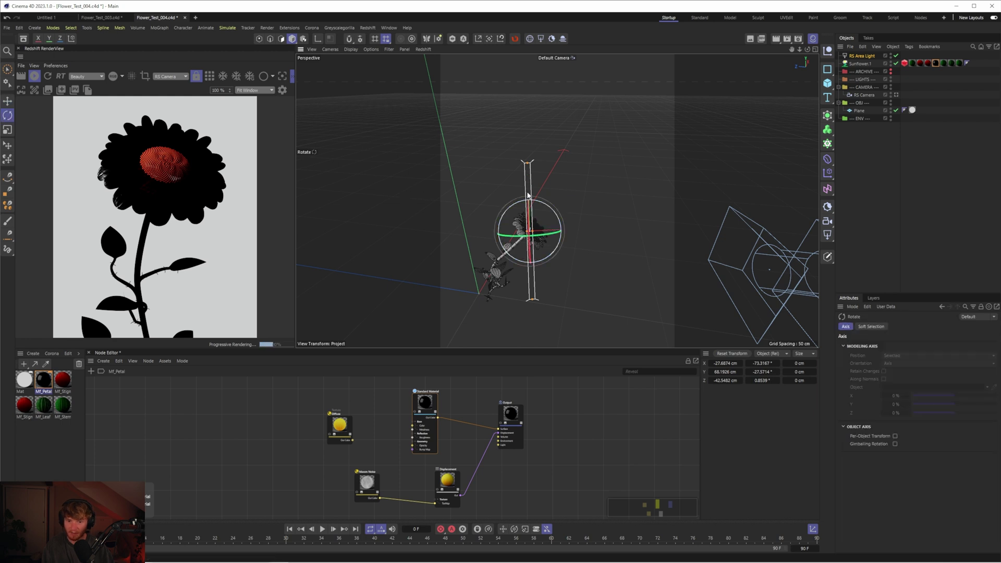
{"action": "left_click_drag", "start_coordinate": [524, 132], "coordinate": [517, 115]}
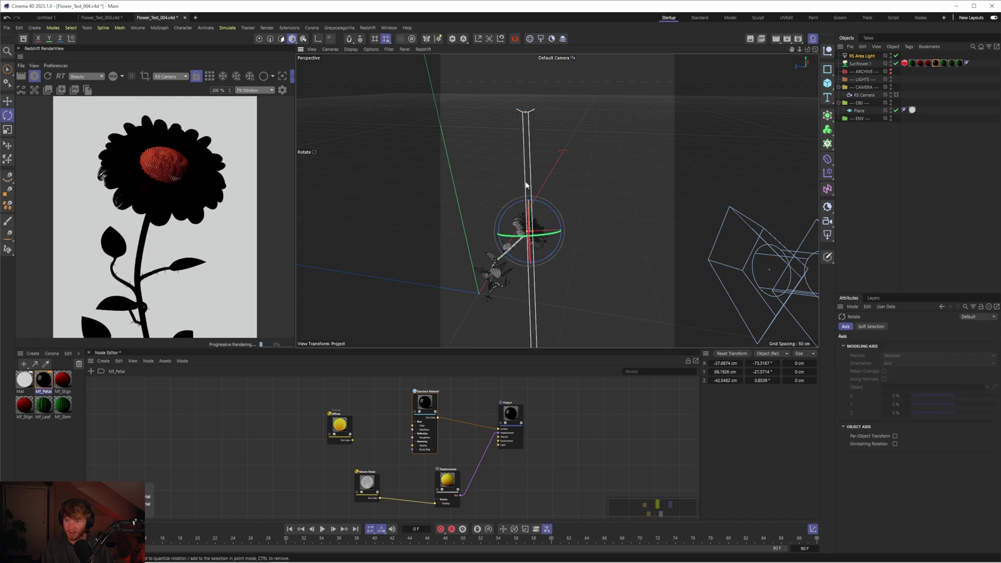
{"action": "left_click_drag", "start_coordinate": [525, 182], "coordinate": [529, 193]}
Switch the render preview back to regular mode, then undo the last change
{"action": "left_click", "coordinate": [274, 77]}
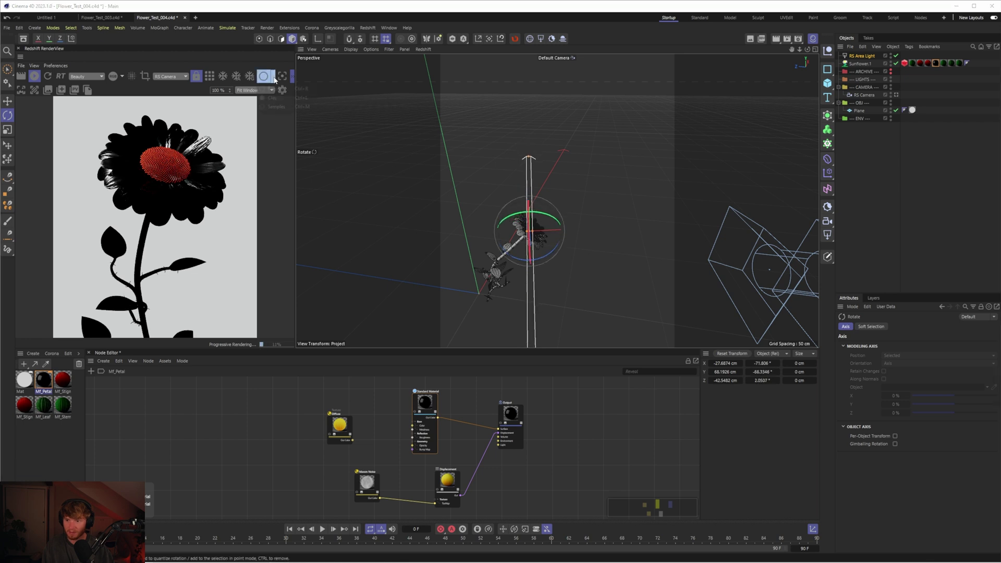
{"action": "left_click", "coordinate": [270, 78]}
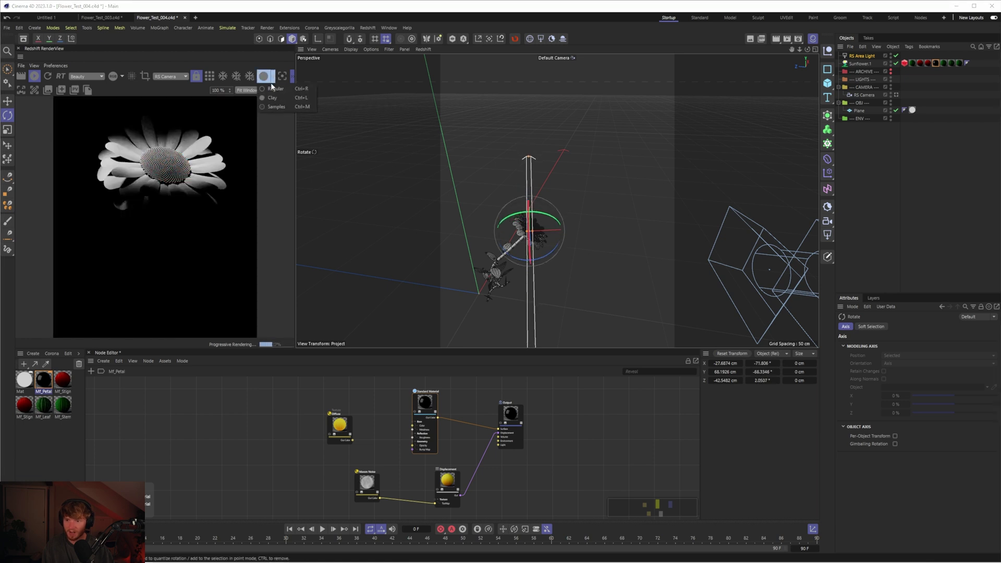
{"action": "left_click", "coordinate": [272, 88]}
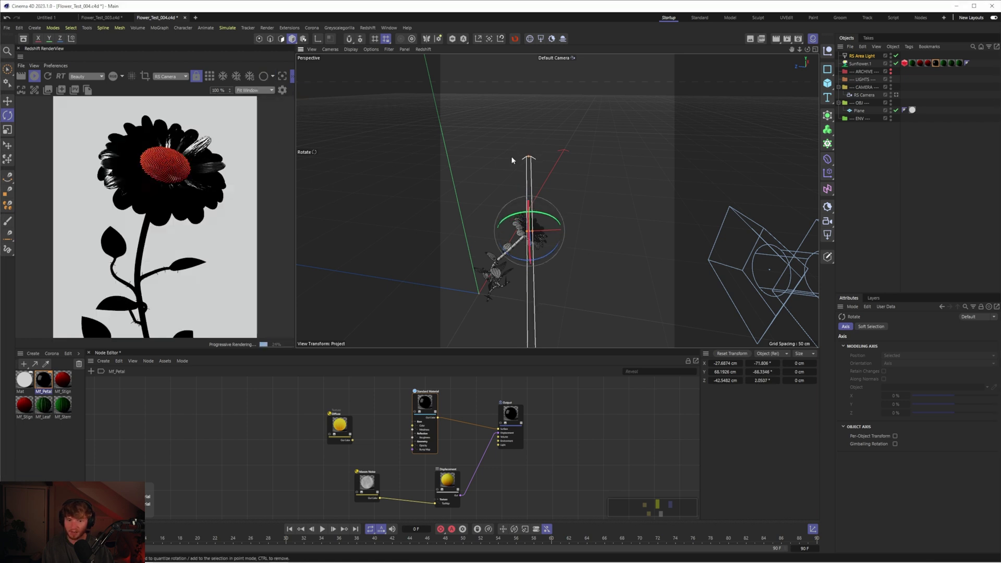
{"action": "key", "text": "ctrl+z"}
Move the area light up and away, tilt it slightly, and view through the render camera
{"action": "key", "text": "e"}
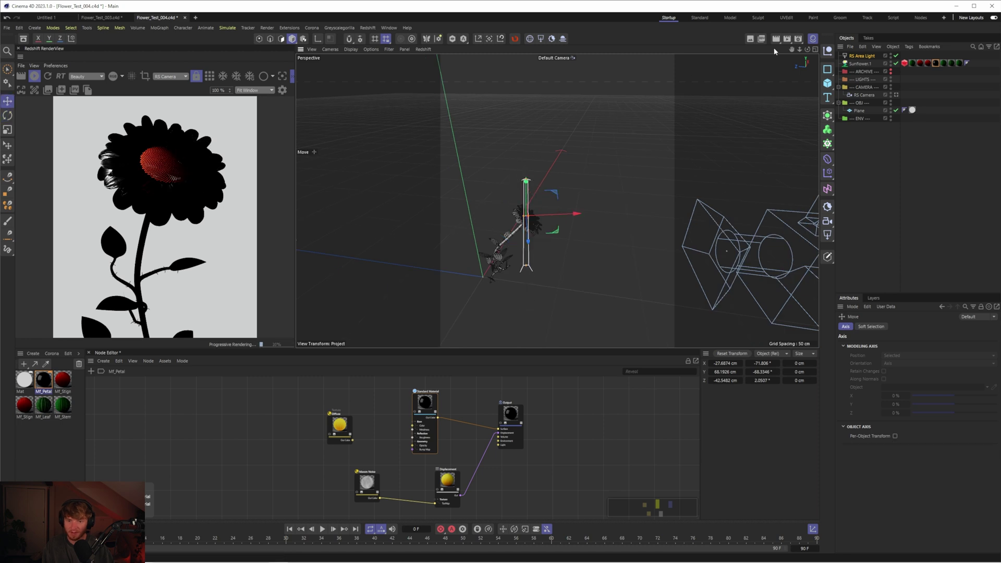
{"action": "left_click_drag", "start_coordinate": [773, 51], "coordinate": [615, 261], "text": "alt"}
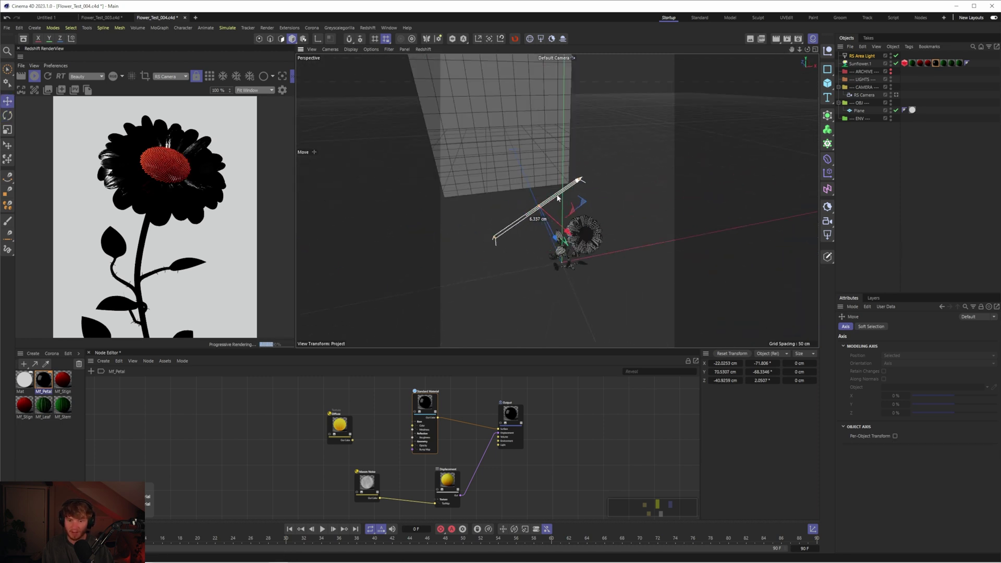
{"action": "left_click_drag", "start_coordinate": [557, 198], "coordinate": [573, 186]}
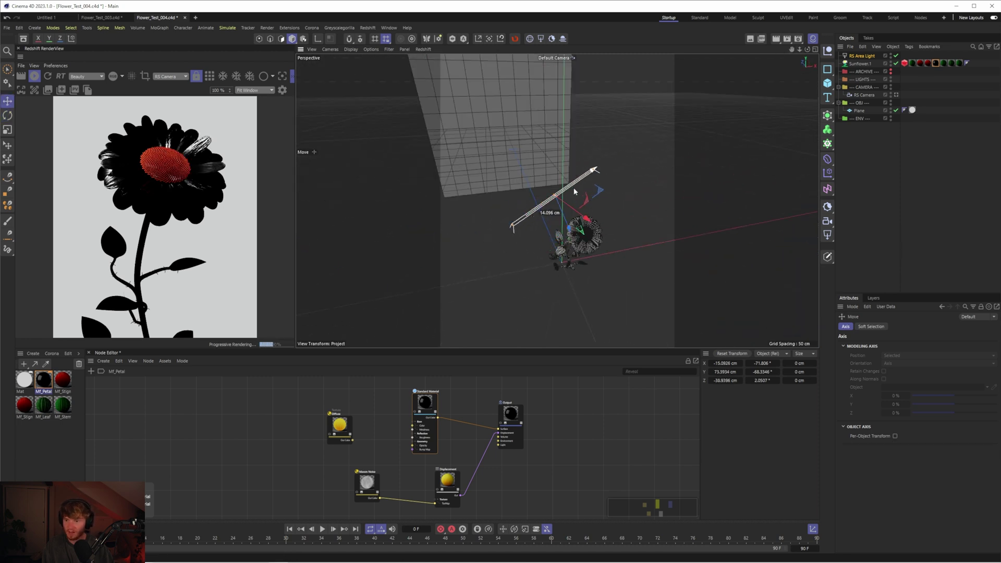
{"action": "left_click", "coordinate": [271, 77]}
{"action": "left_click", "coordinate": [276, 107]}
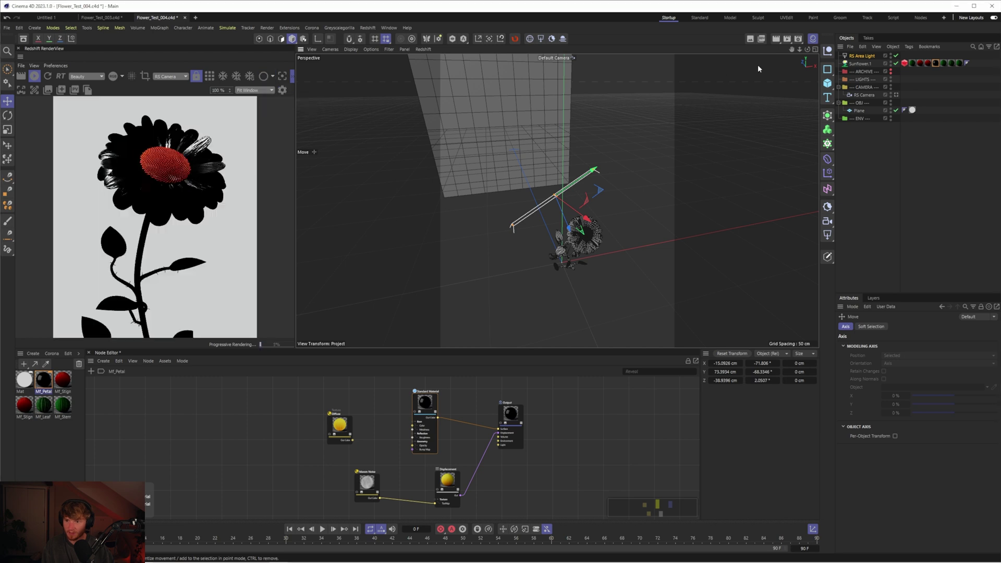
{"action": "left_click_drag", "start_coordinate": [636, 256], "coordinate": [586, 248], "text": "alt"}
{"action": "key", "text": "r"}
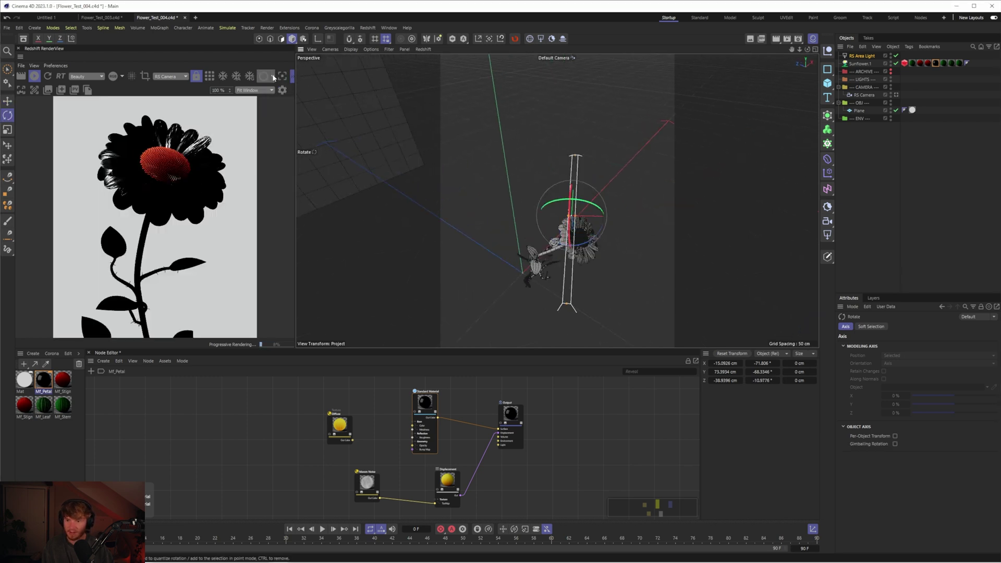
{"action": "left_click_drag", "start_coordinate": [592, 240], "coordinate": [589, 249]}
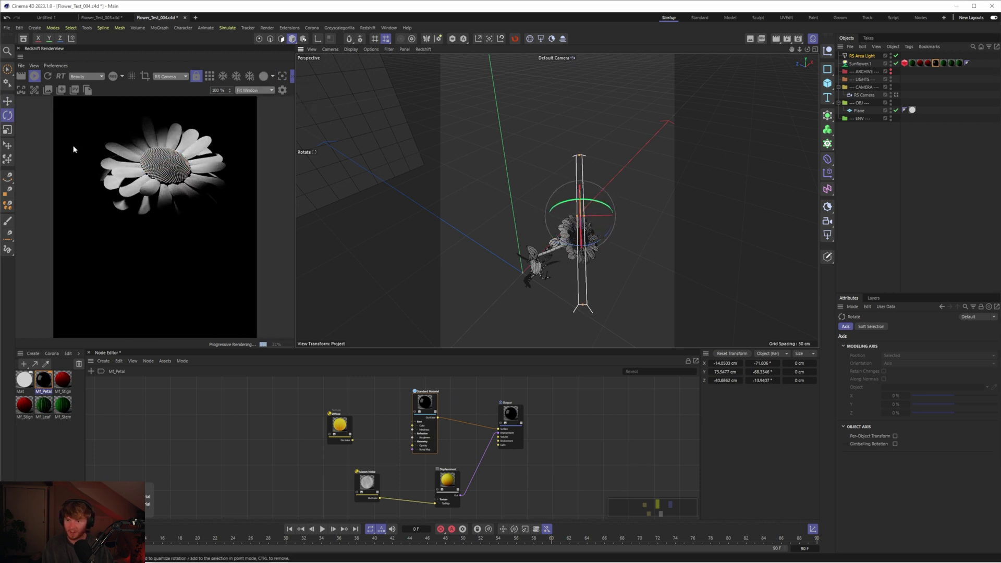
{"action": "left_click", "coordinate": [264, 76]}
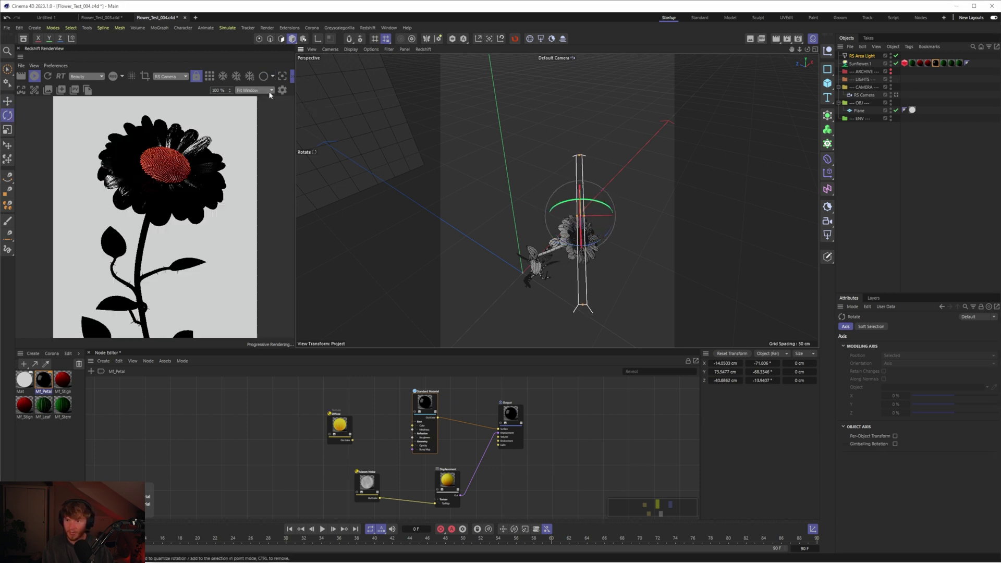
{"action": "left_click", "coordinate": [896, 95]}
Show the petal Standard Material's base properties and switch the preview to clay render
{"action": "left_click", "coordinate": [424, 401]}
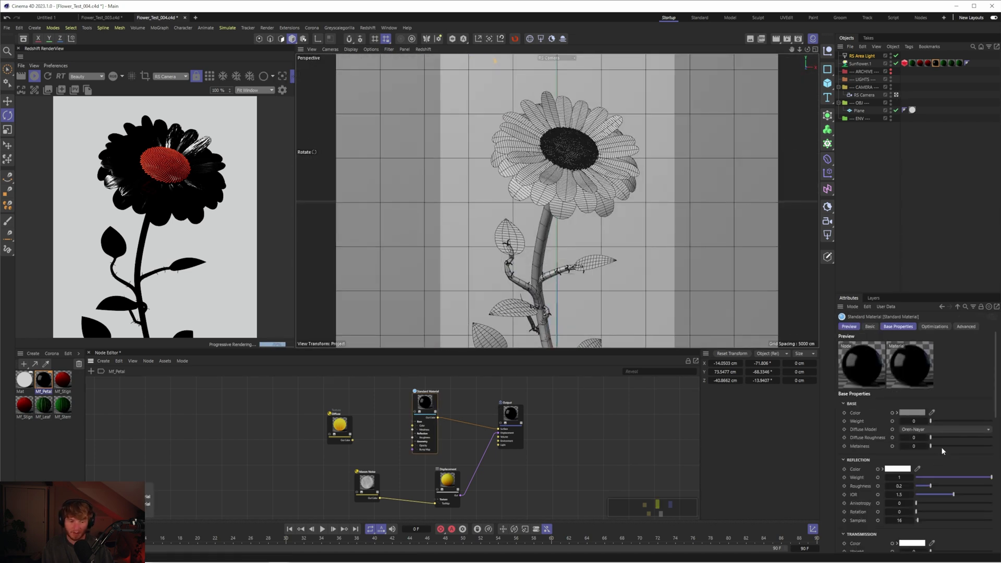
{"action": "left_click", "coordinate": [897, 326]}
{"action": "scroll", "coordinate": [944, 474], "scroll_direction": "down", "scroll_amount": 5}
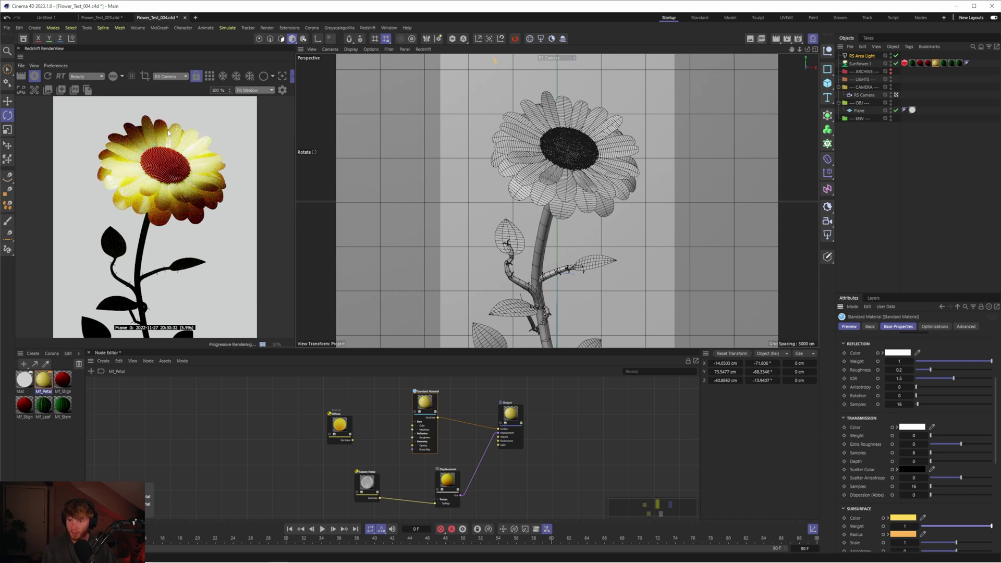
{"action": "left_click", "coordinate": [263, 76]}
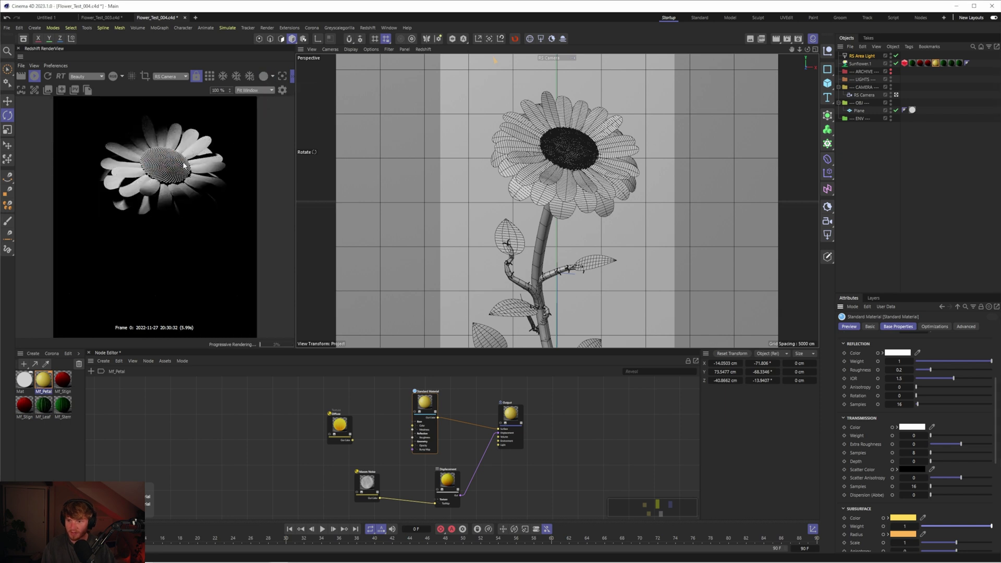
Move the RS Area Light into the LIGHTS group and lower its intensity to 40
{"action": "left_click", "coordinate": [861, 56]}
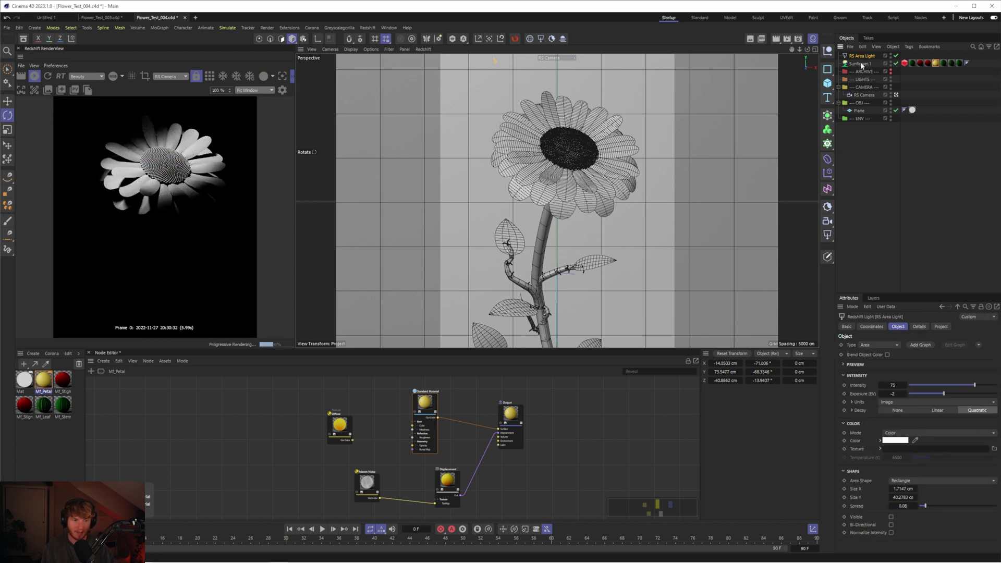
{"action": "left_click_drag", "start_coordinate": [861, 56], "coordinate": [859, 121]}
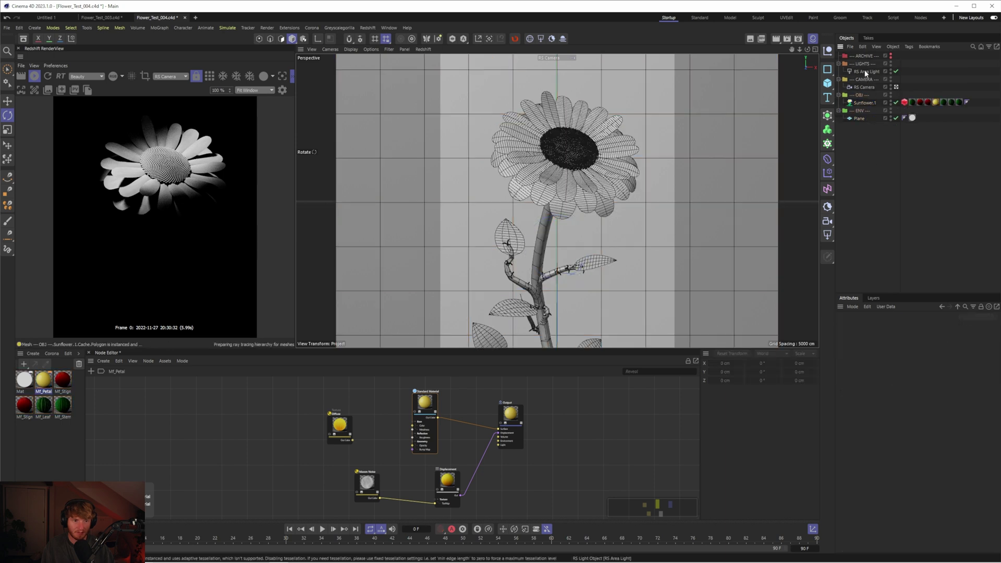
{"action": "left_click", "coordinate": [865, 72]}
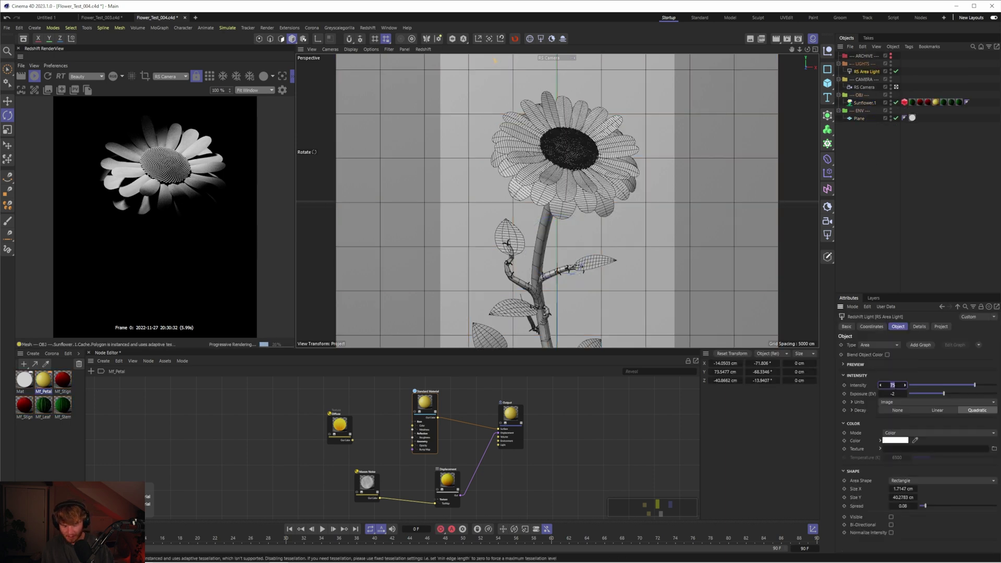
{"action": "type", "text": "50"}
{"action": "key", "text": "Return"}
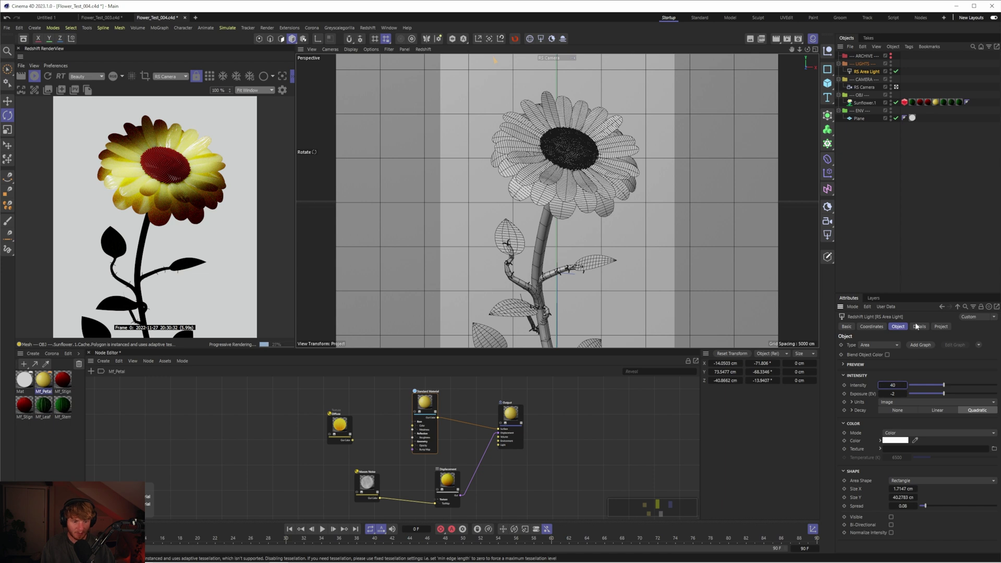
Set the petal material's reflection roughness to 0.4 and reflection weight to 0.7
{"action": "left_click", "coordinate": [460, 380]}
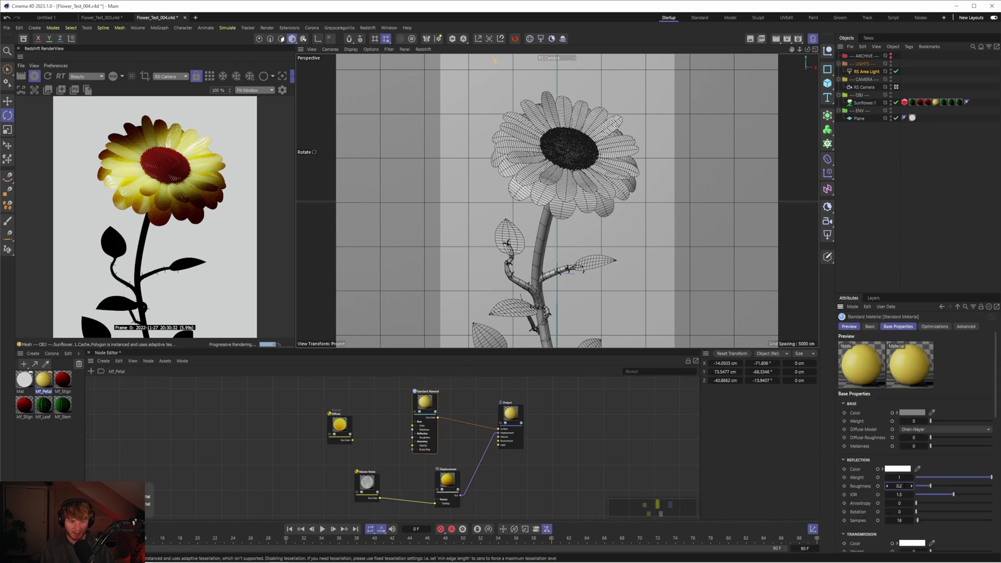
{"action": "left_click_drag", "start_coordinate": [899, 486], "coordinate": [905, 485]}
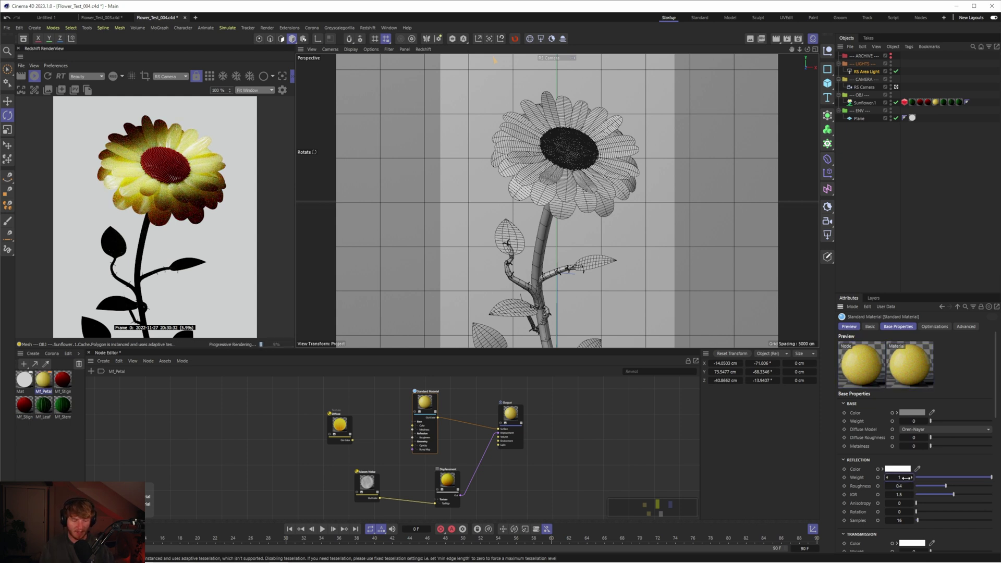
{"action": "double_click", "coordinate": [899, 477]}
{"action": "type", "text": "0.7"}
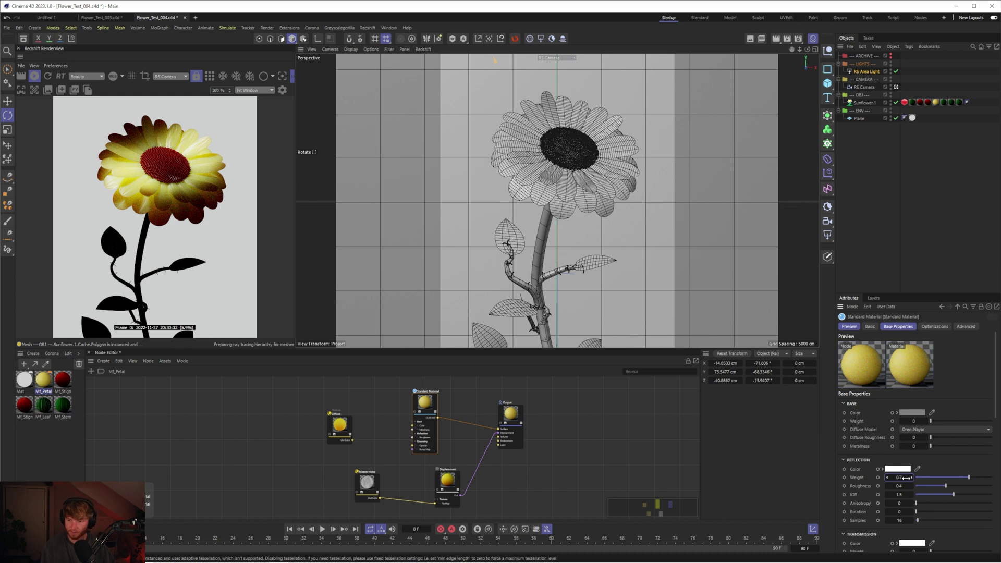
{"action": "key", "text": "Return"}
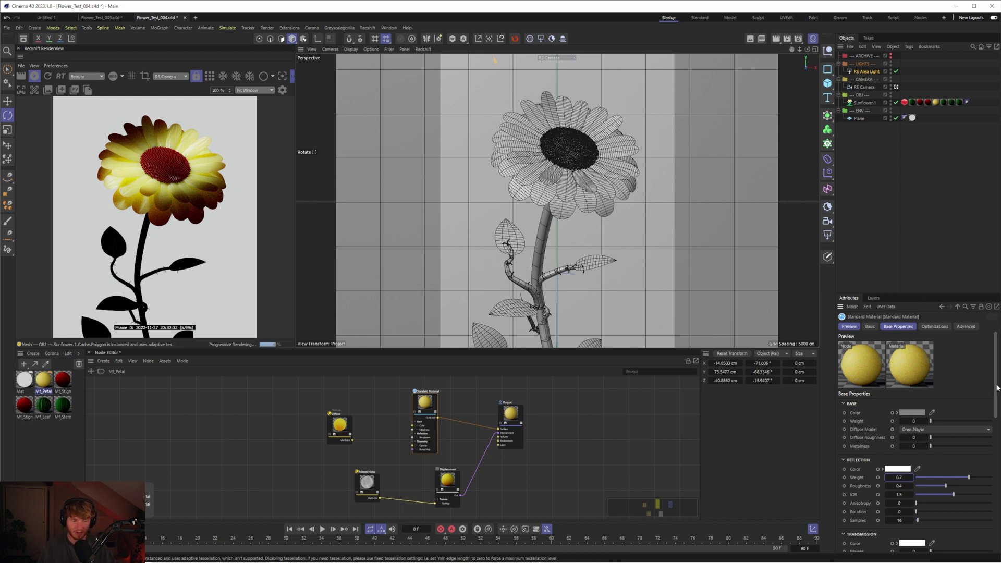
Set subsurface weight to 0.6 and raise base weight to 1
{"action": "scroll", "coordinate": [999, 452], "scroll_direction": "down", "scroll_amount": 5}
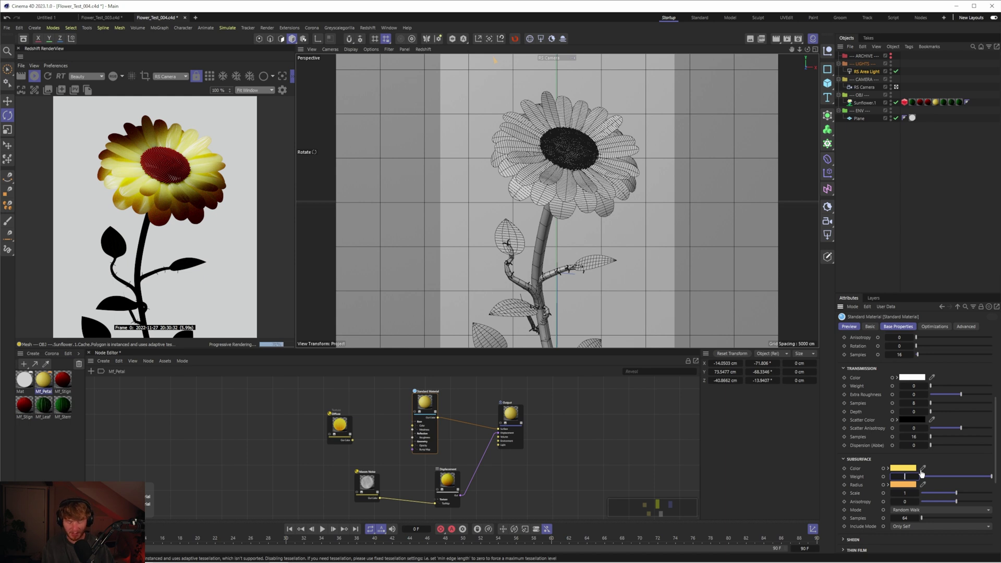
{"action": "key", "text": "Return"}
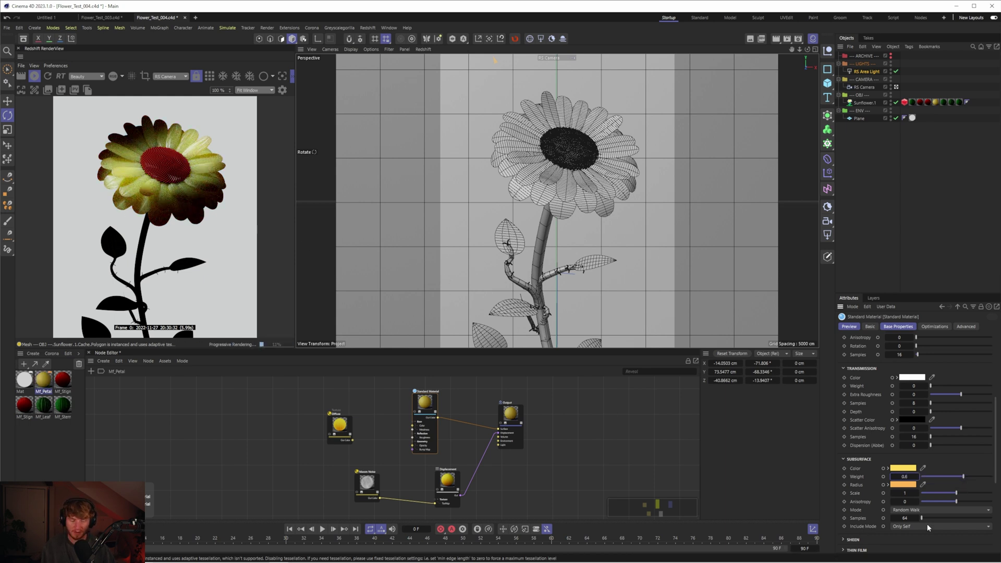
{"action": "left_click_drag", "start_coordinate": [996, 477], "coordinate": [943, 417]}
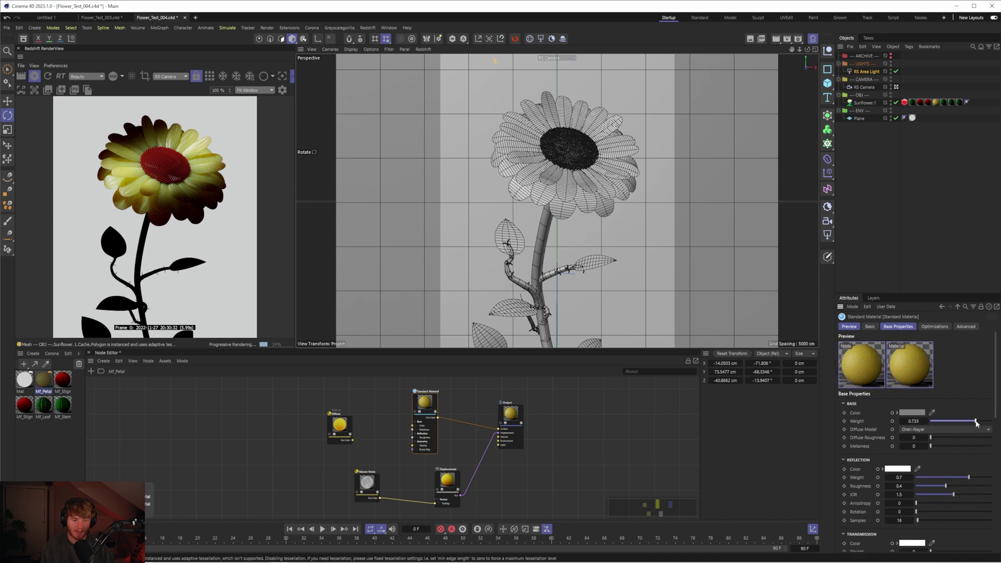
{"action": "left_click_drag", "start_coordinate": [976, 423], "coordinate": [991, 421]}
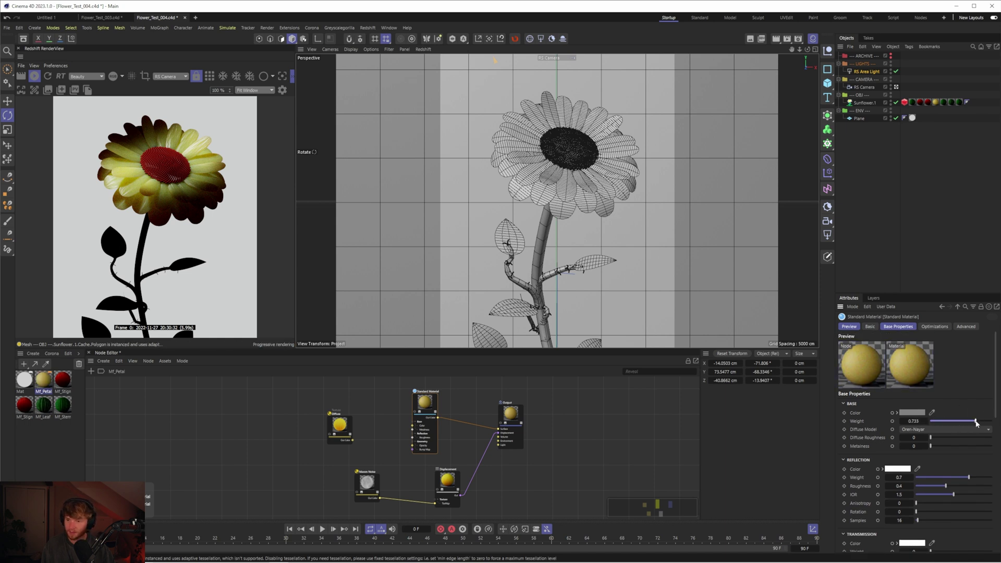
Connect the Diffuse texture to the material's base colour and move the Diffuse node left
{"action": "left_click", "coordinate": [912, 412]}
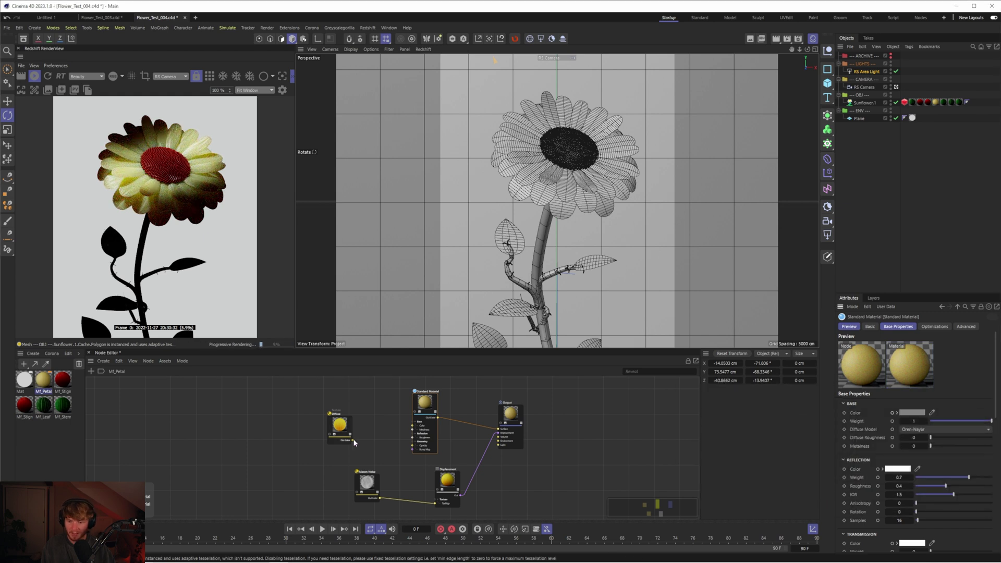
{"action": "left_click_drag", "start_coordinate": [502, 432], "coordinate": [501, 430]}
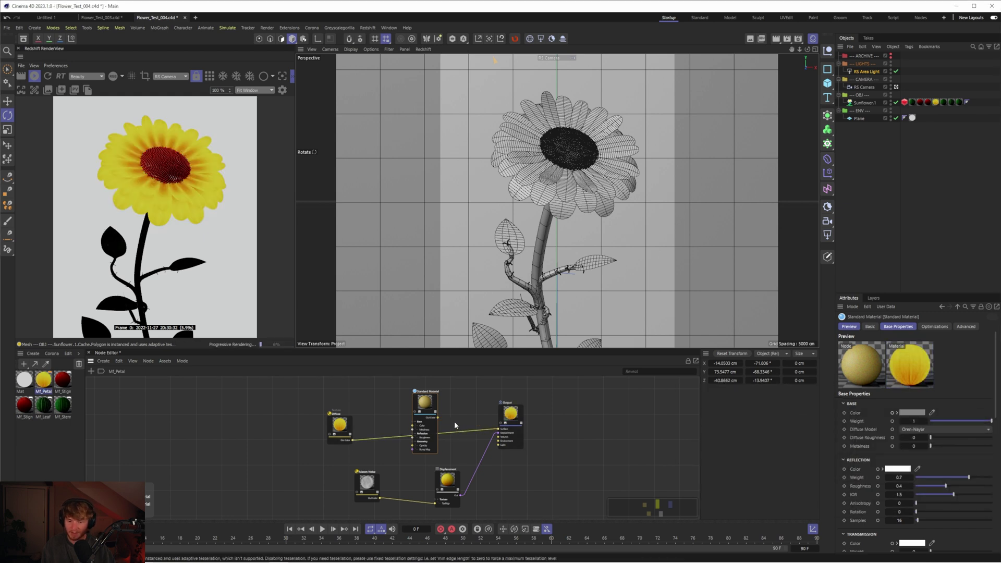
{"action": "left_click_drag", "start_coordinate": [354, 440], "coordinate": [499, 429]}
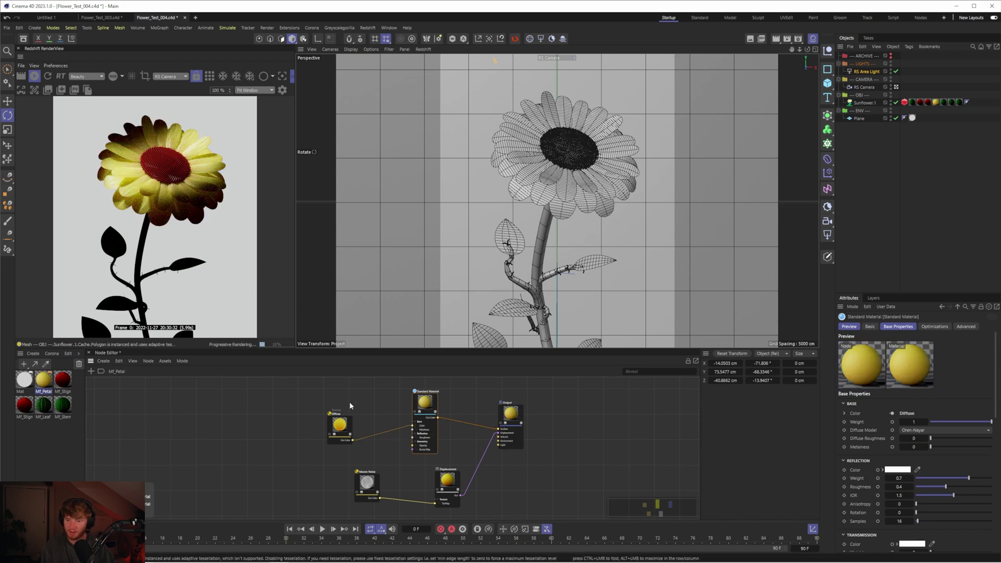
{"action": "scroll", "coordinate": [349, 404], "scroll_direction": "up", "scroll_amount": 3}
{"action": "left_click_drag", "start_coordinate": [320, 440], "coordinate": [235, 431]}
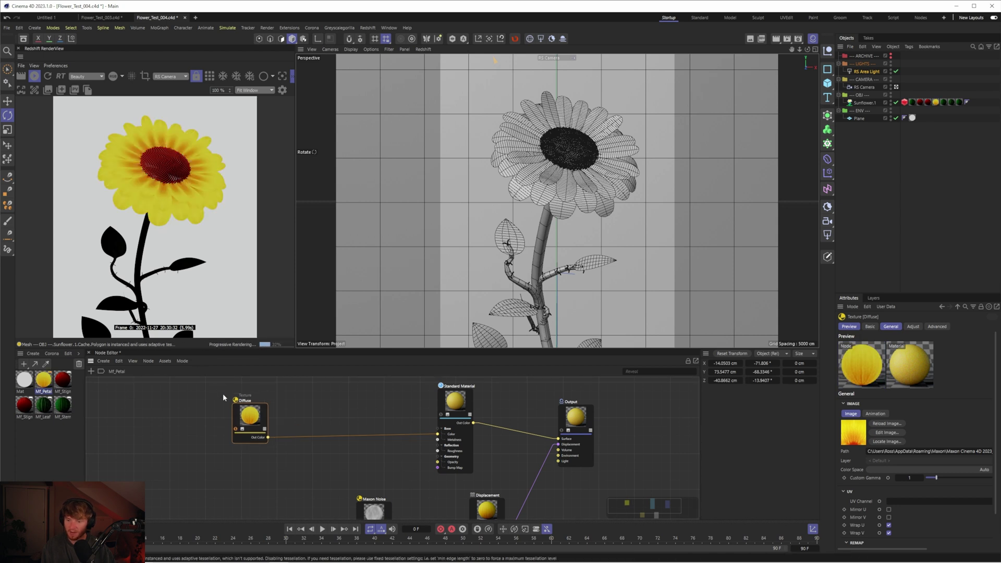
{"action": "left_click_drag", "start_coordinate": [252, 416], "coordinate": [204, 415]}
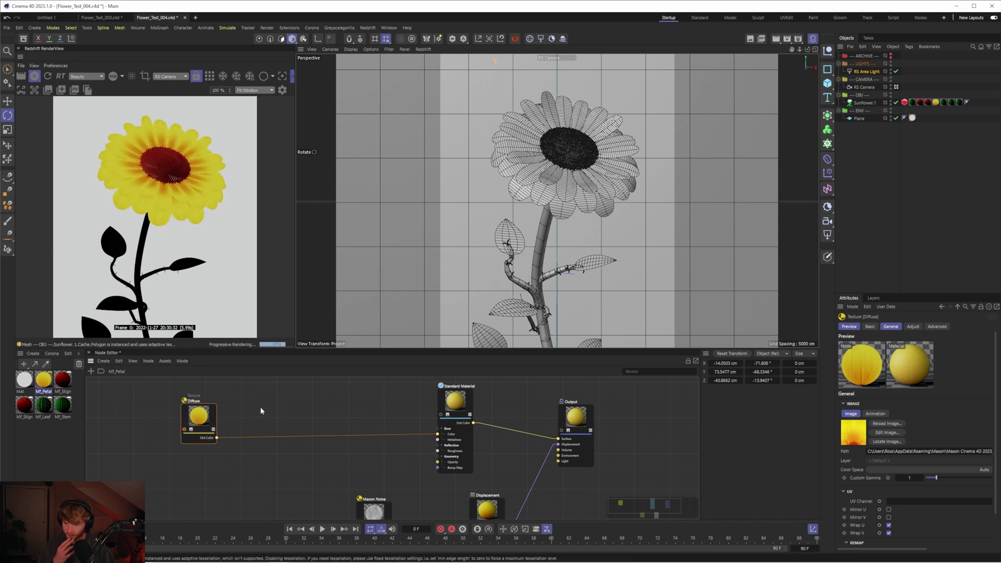
Add a Ramp node beside Diffuse and wire the Diffuse texture into its Alt Input
{"action": "double_click", "coordinate": [274, 418]}
{"action": "type", "text": "ramp"}
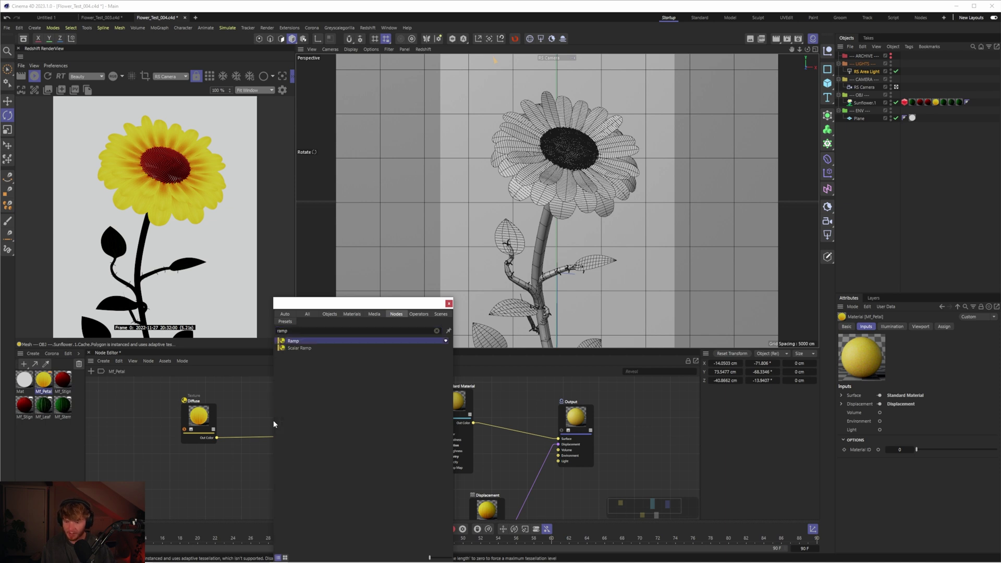
{"action": "key", "text": "Return"}
{"action": "left_click_drag", "start_coordinate": [393, 443], "coordinate": [284, 406]}
{"action": "left_click_drag", "start_coordinate": [219, 440], "coordinate": [314, 423]}
{"action": "left_click", "coordinate": [374, 430]}
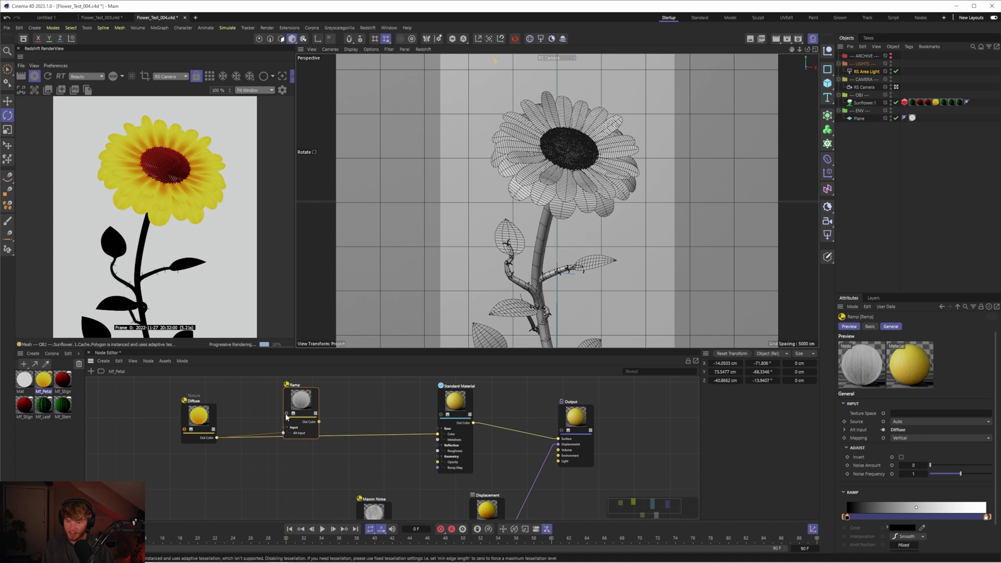
Solo the Ramp node and try Linear interpolation before returning it to Smooth
{"action": "left_click", "coordinate": [286, 413]}
{"action": "left_click", "coordinate": [908, 536]}
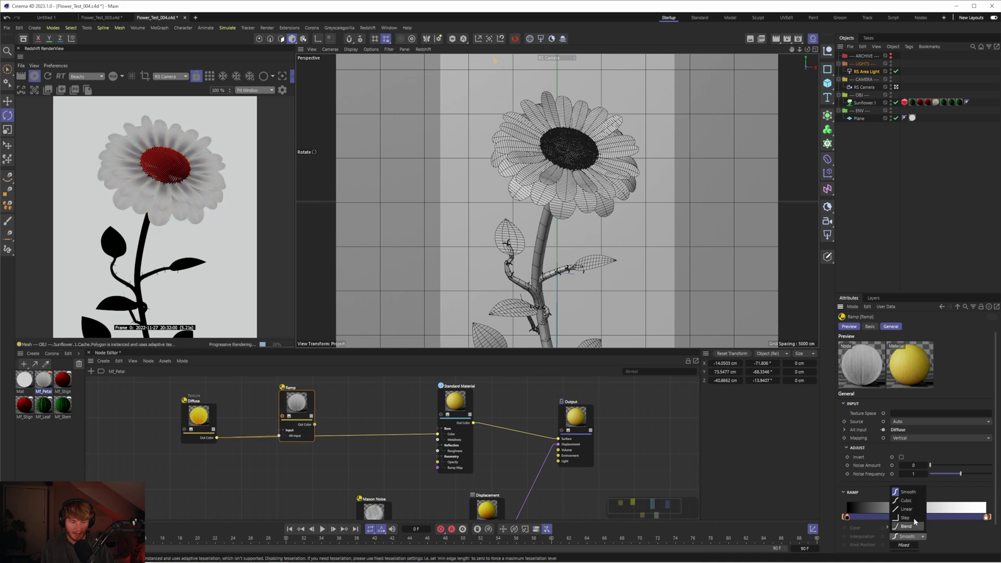
{"action": "left_click", "coordinate": [907, 503]}
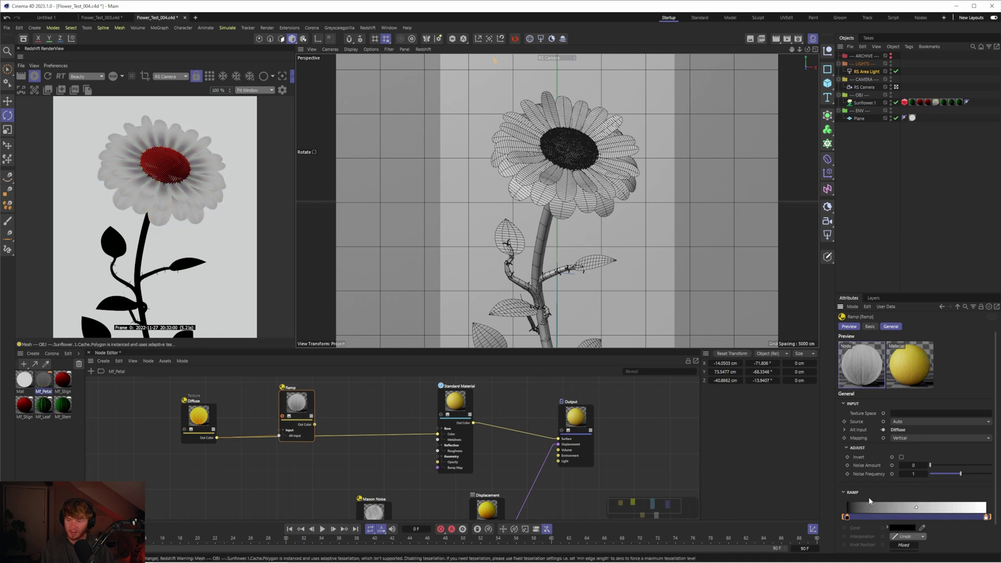
{"action": "left_click", "coordinate": [907, 537]}
{"action": "left_click", "coordinate": [907, 511]}
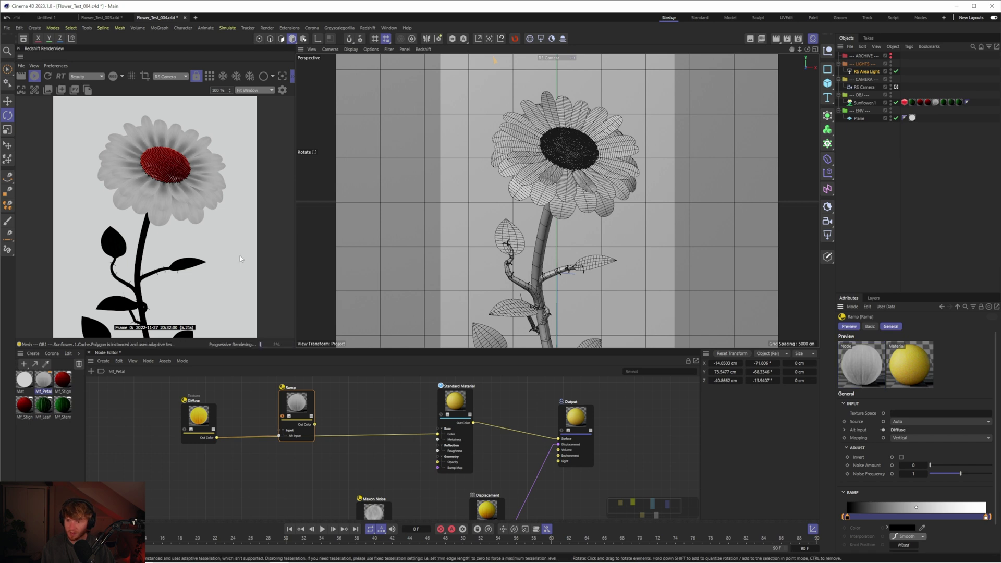
Set the ramp's left stop to a saturated blue
{"action": "double_click", "coordinate": [846, 517]}
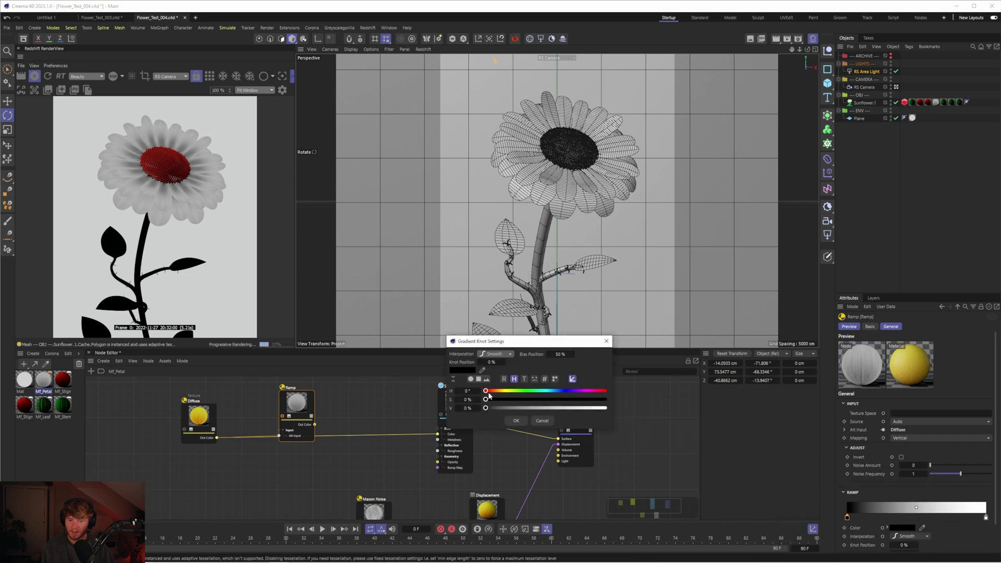
{"action": "left_click_drag", "start_coordinate": [486, 400], "coordinate": [595, 401]}
{"action": "left_click", "coordinate": [494, 391]}
{"action": "left_click", "coordinate": [561, 390]}
{"action": "left_click", "coordinate": [514, 419]}
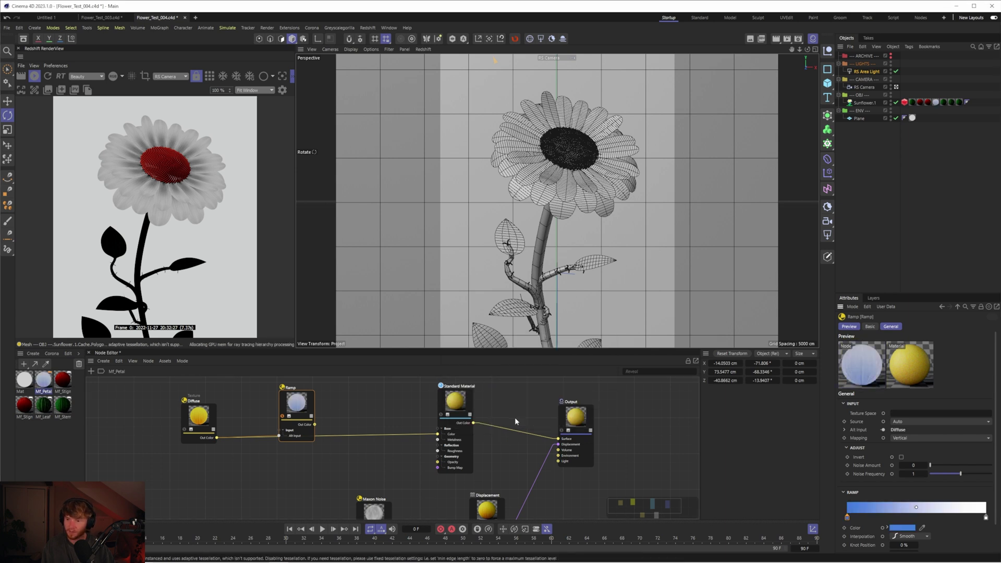
Change the ramp's white right stop to purple (hue 265°, 73% saturation)
{"action": "left_click", "coordinate": [985, 517]}
{"action": "double_click", "coordinate": [985, 517]}
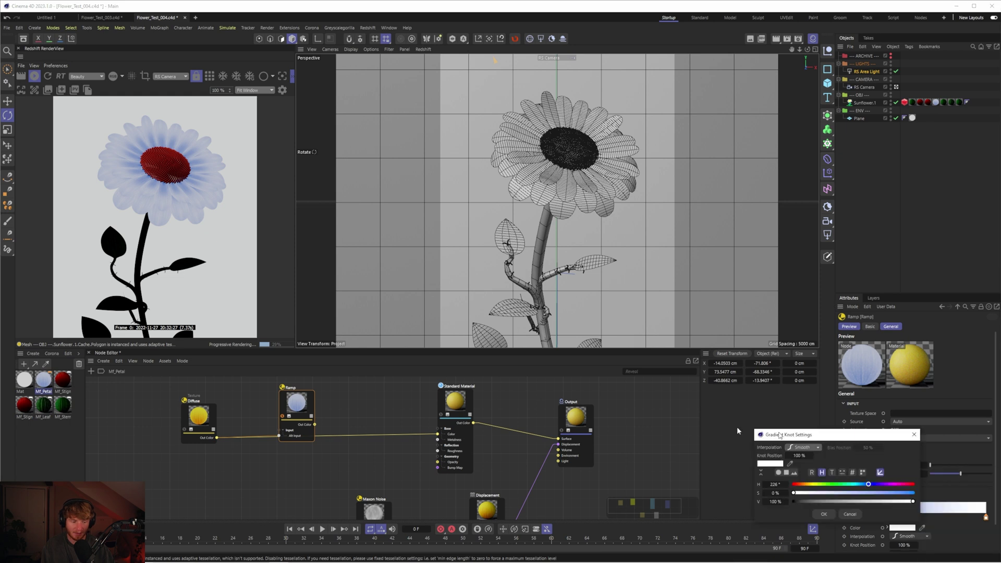
{"action": "left_click_drag", "start_coordinate": [707, 464], "coordinate": [727, 465]}
{"action": "left_click_drag", "start_coordinate": [632, 474], "coordinate": [732, 473]}
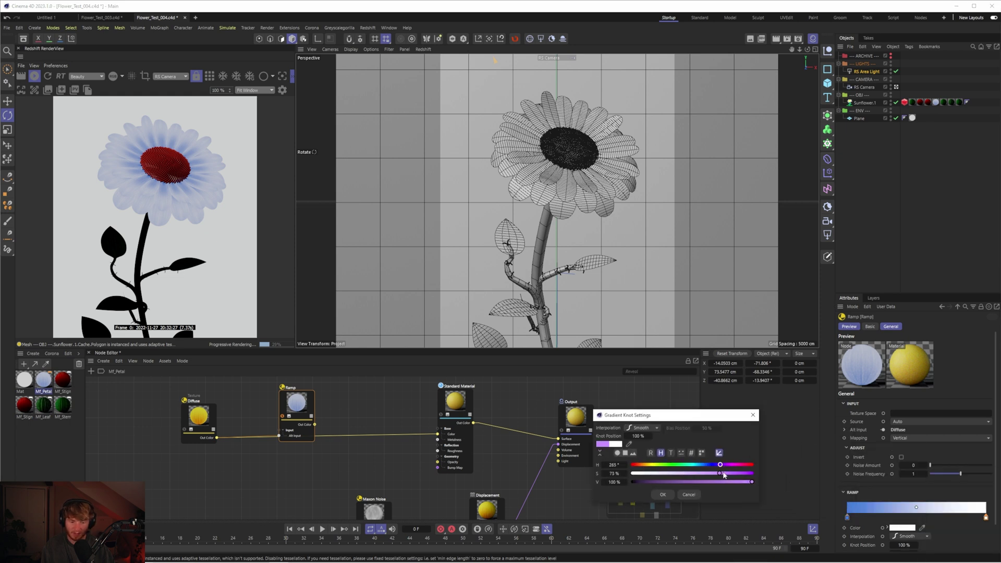
{"action": "left_click", "coordinate": [662, 493]}
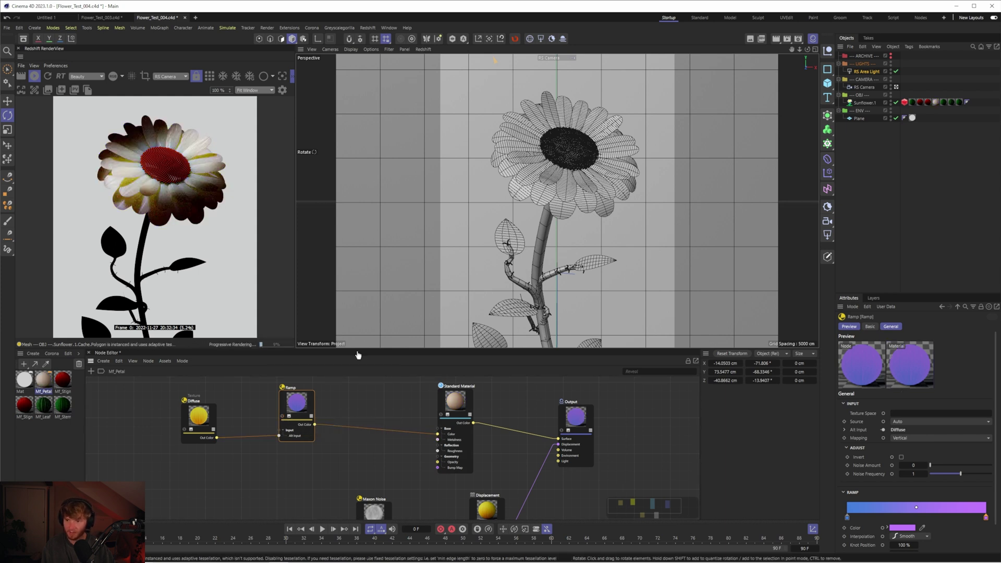
Set the Standard Material's subsurface colour to light blue
{"action": "left_click", "coordinate": [455, 401]}
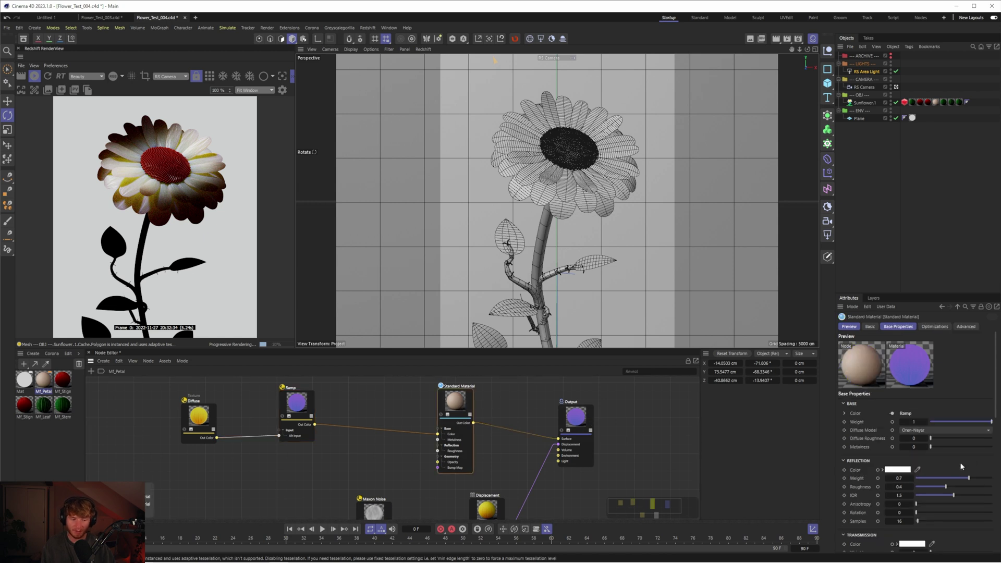
{"action": "scroll", "coordinate": [994, 424], "scroll_direction": "down", "scroll_amount": 1}
{"action": "scroll", "coordinate": [994, 425], "scroll_direction": "down", "scroll_amount": 4}
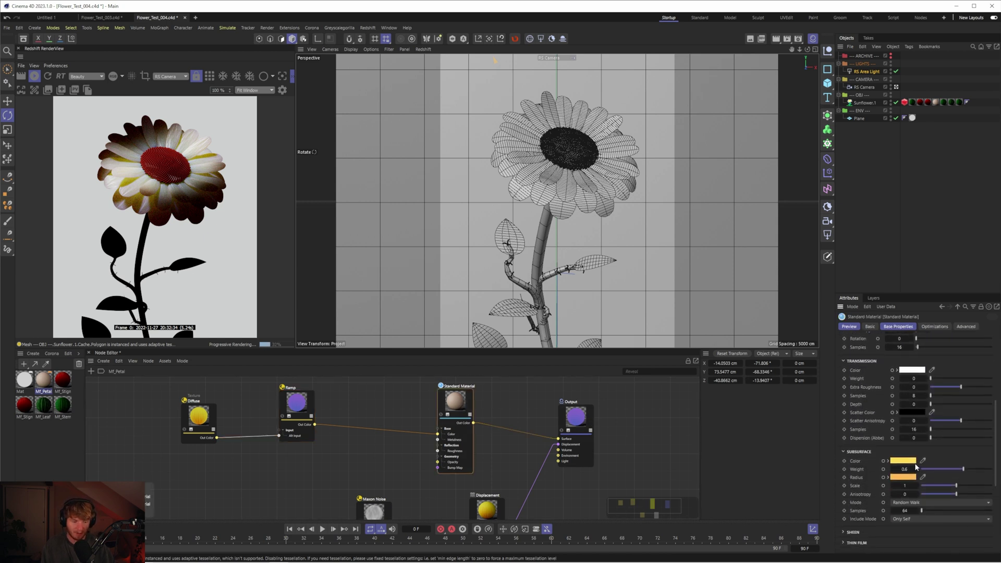
{"action": "left_click", "coordinate": [911, 461]}
{"action": "left_click_drag", "start_coordinate": [894, 471], "coordinate": [731, 446]}
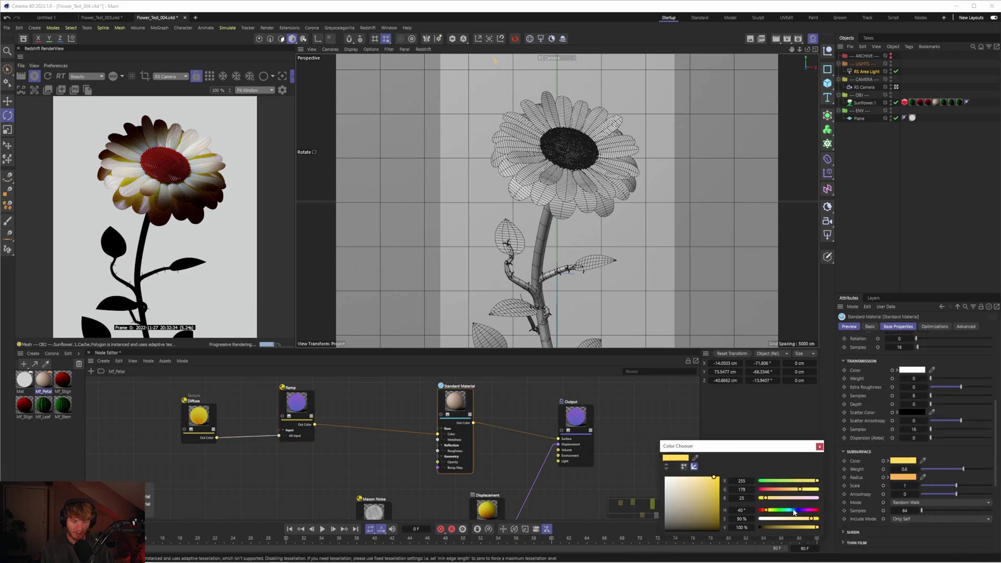
{"action": "left_click", "coordinate": [794, 511]}
{"action": "left_click", "coordinate": [819, 446]}
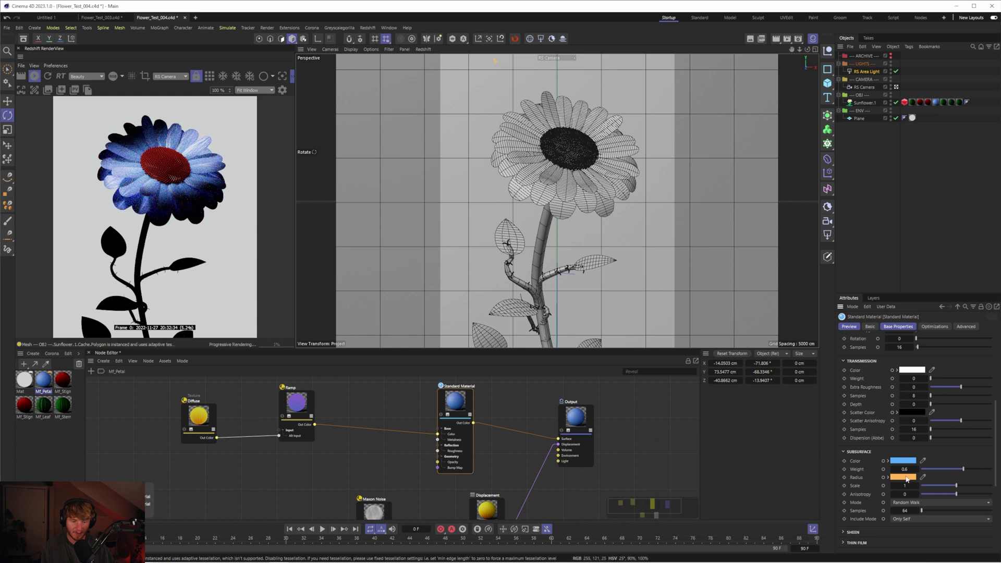
Change the subsurface radius colour from orange to purple
{"action": "left_click", "coordinate": [905, 477]}
{"action": "left_click_drag", "start_coordinate": [957, 537], "coordinate": [963, 536]}
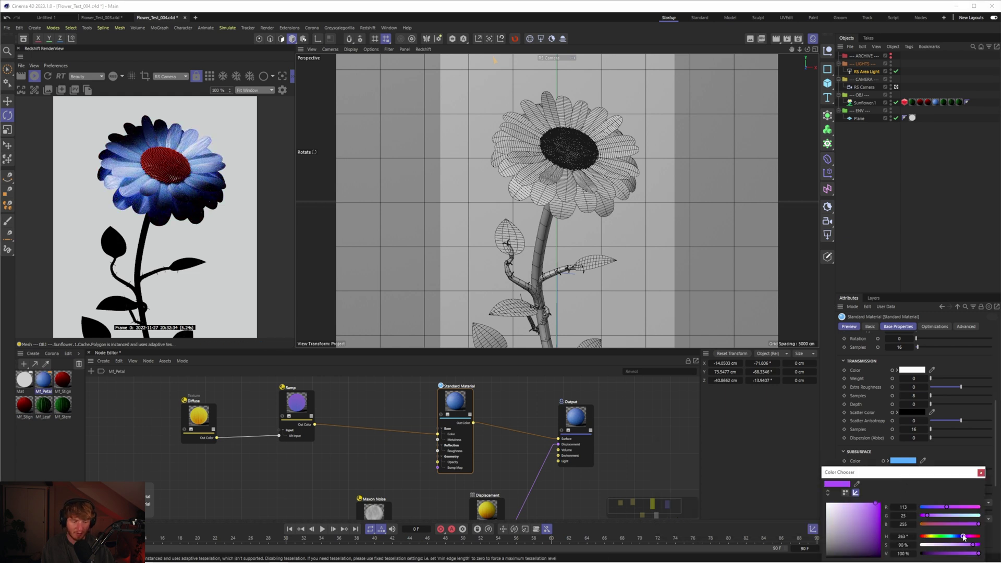
{"action": "left_click", "coordinate": [980, 473]}
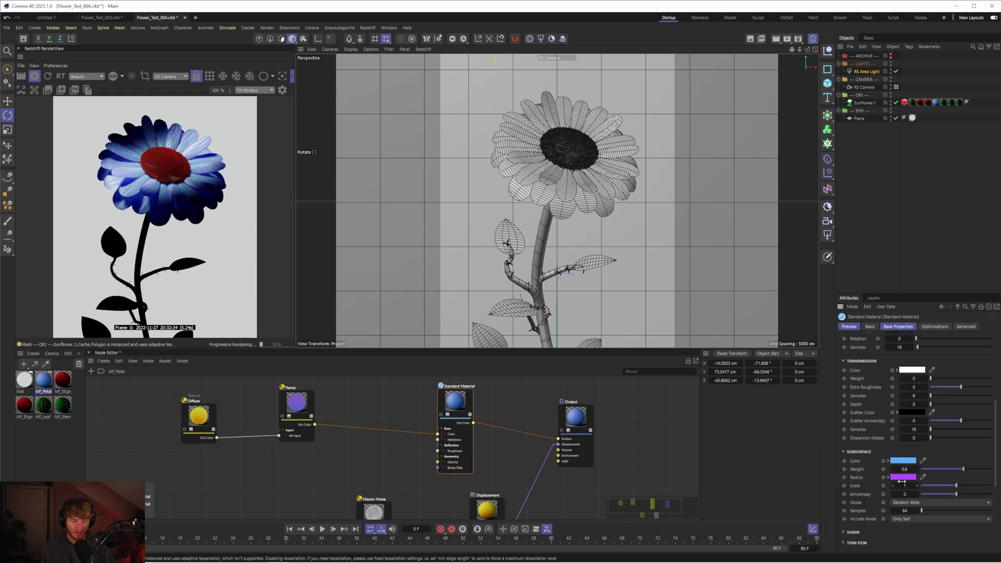
{"action": "mouse_move", "coordinate": [903, 481]}
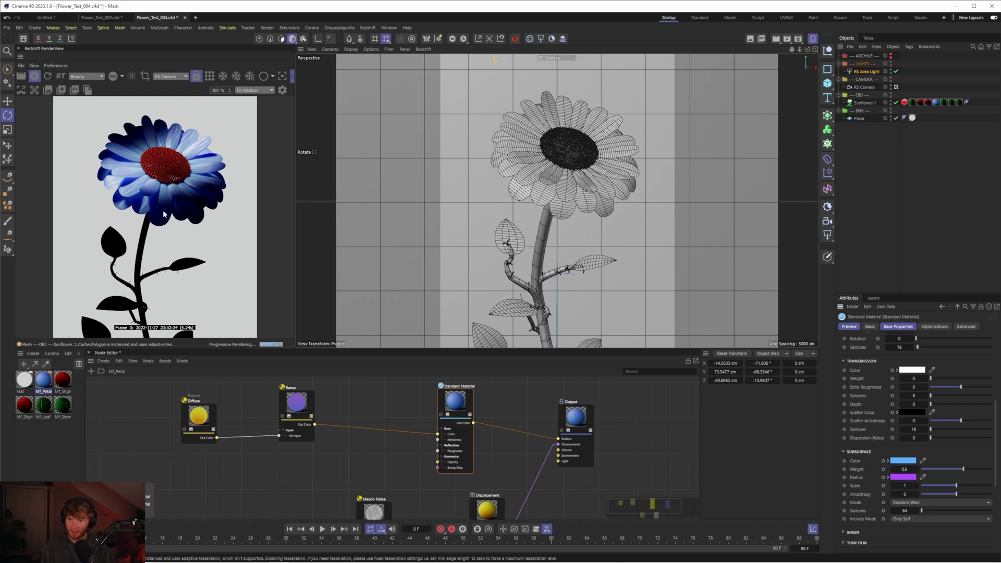
Slide the ramp's blue stop in to about 12% and the purple stop to about 79%
{"action": "left_click", "coordinate": [299, 405]}
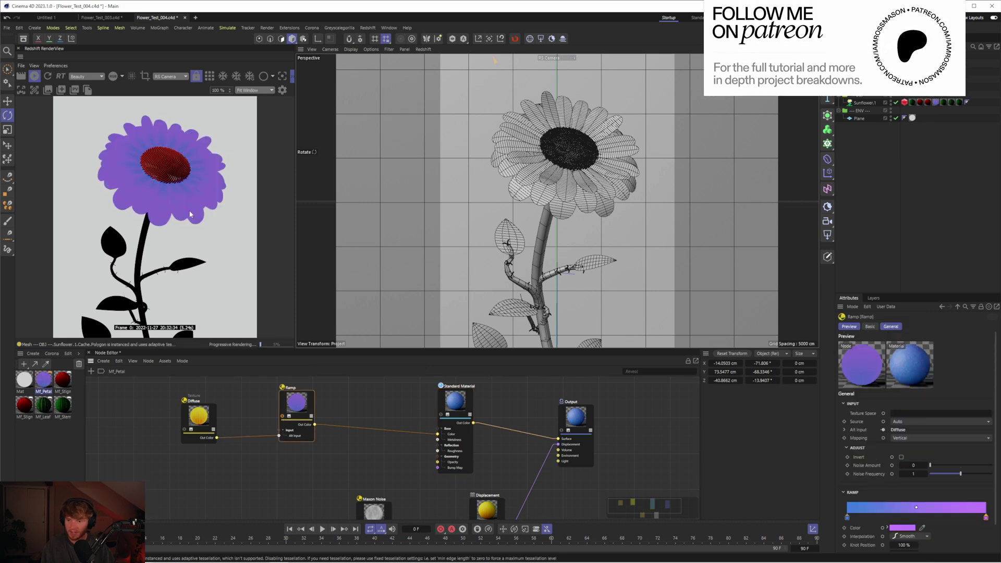
{"action": "left_click_drag", "start_coordinate": [847, 517], "coordinate": [878, 518]}
{"action": "left_click_drag", "start_coordinate": [986, 517], "coordinate": [956, 518]}
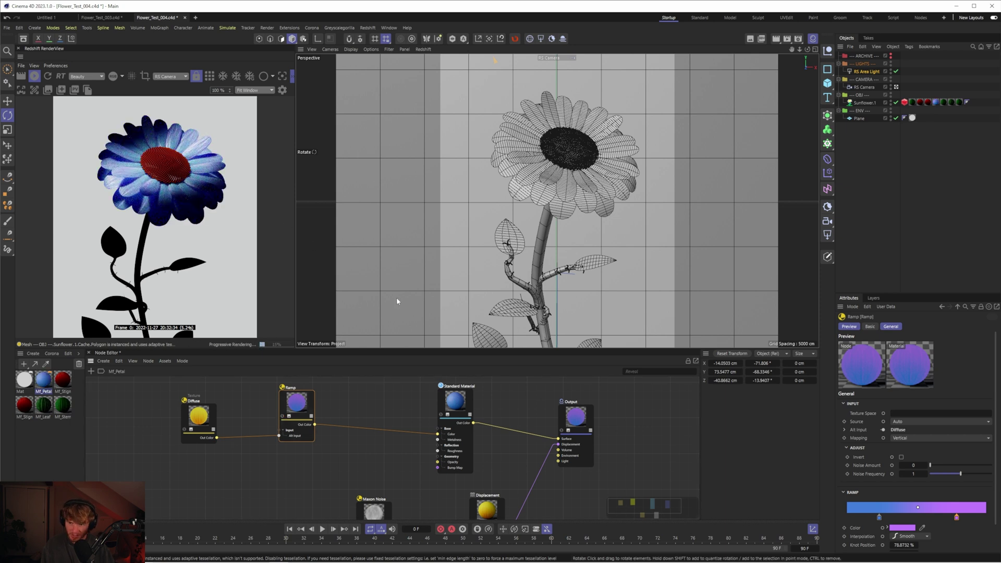
{"action": "left_click", "coordinate": [455, 401]}
{"action": "scroll", "coordinate": [917, 459], "scroll_direction": "down", "scroll_amount": 5}
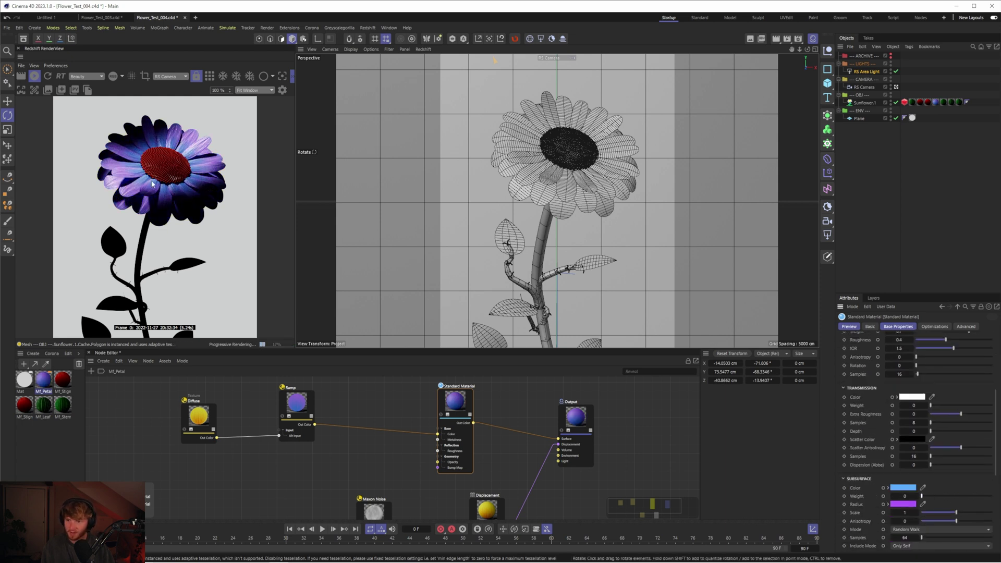
Raise the petal material's subsurface weight to 1
{"action": "scroll", "coordinate": [964, 433], "scroll_direction": "up", "scroll_amount": 5}
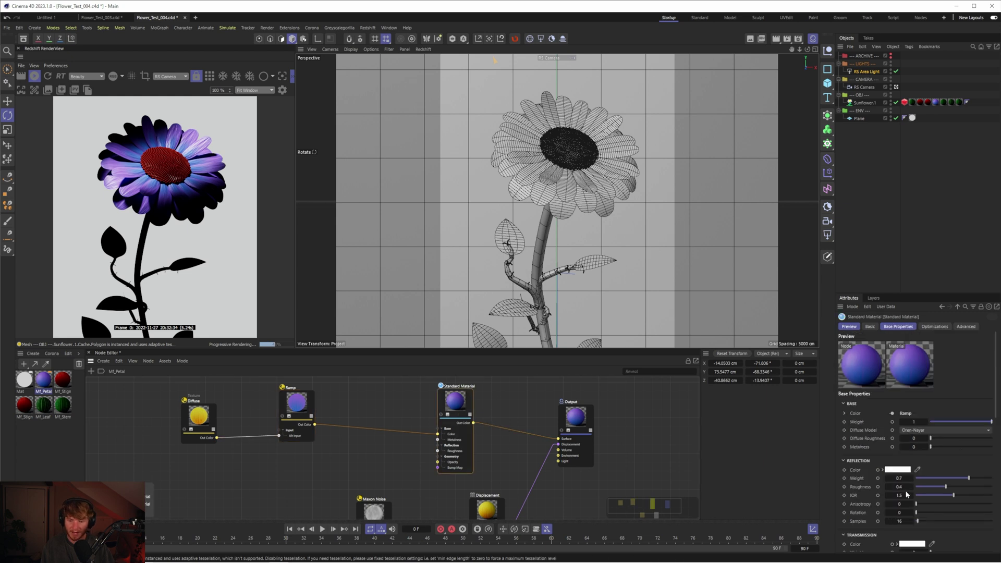
{"action": "scroll", "coordinate": [990, 432], "scroll_direction": "down", "scroll_amount": 5}
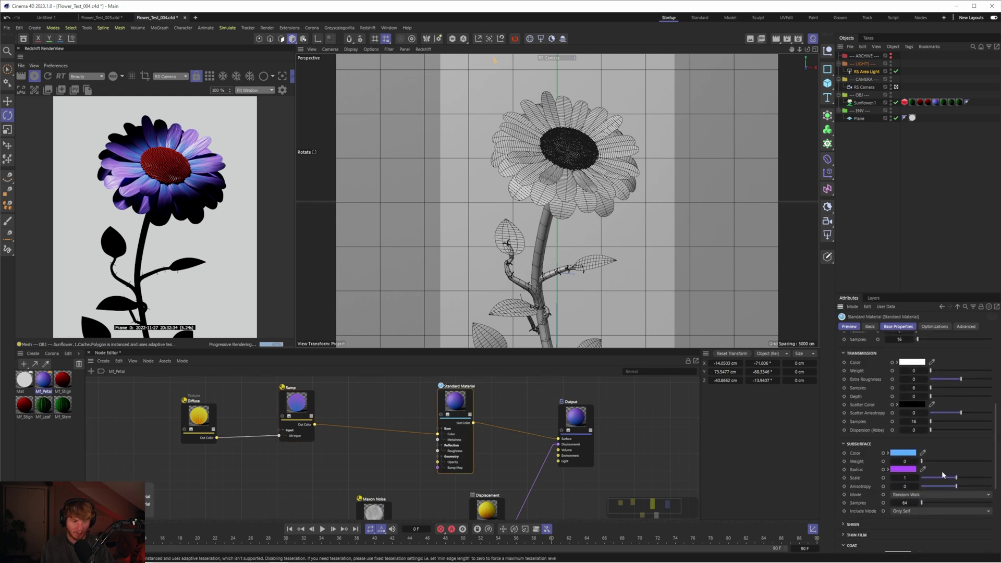
{"action": "left_click_drag", "start_coordinate": [921, 461], "coordinate": [991, 461]}
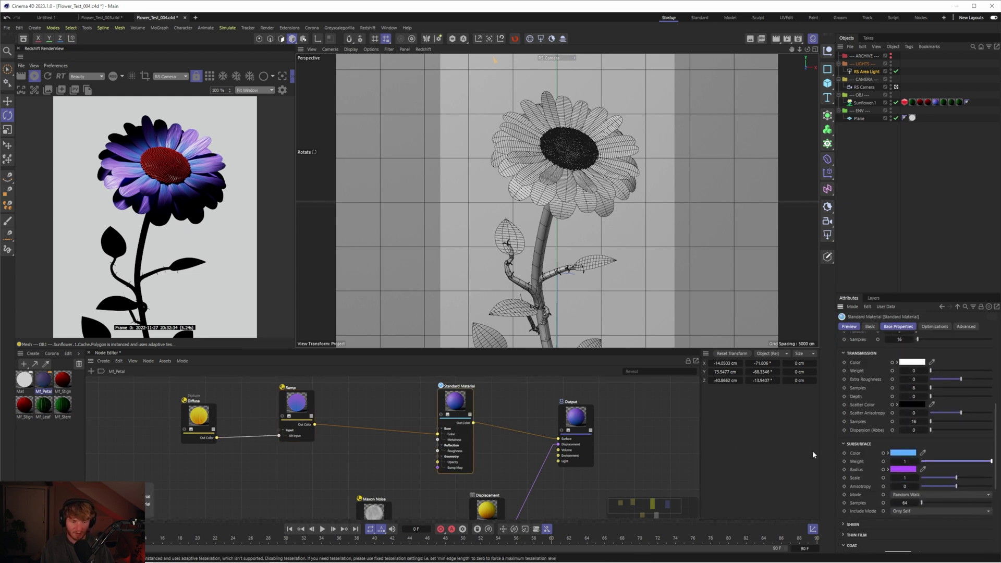
Duplicate the Ramp node, placing the copy below the original
{"action": "scroll", "coordinate": [309, 388], "scroll_direction": "down", "scroll_amount": 2}
{"action": "scroll", "coordinate": [313, 388], "scroll_direction": "up", "scroll_amount": 2}
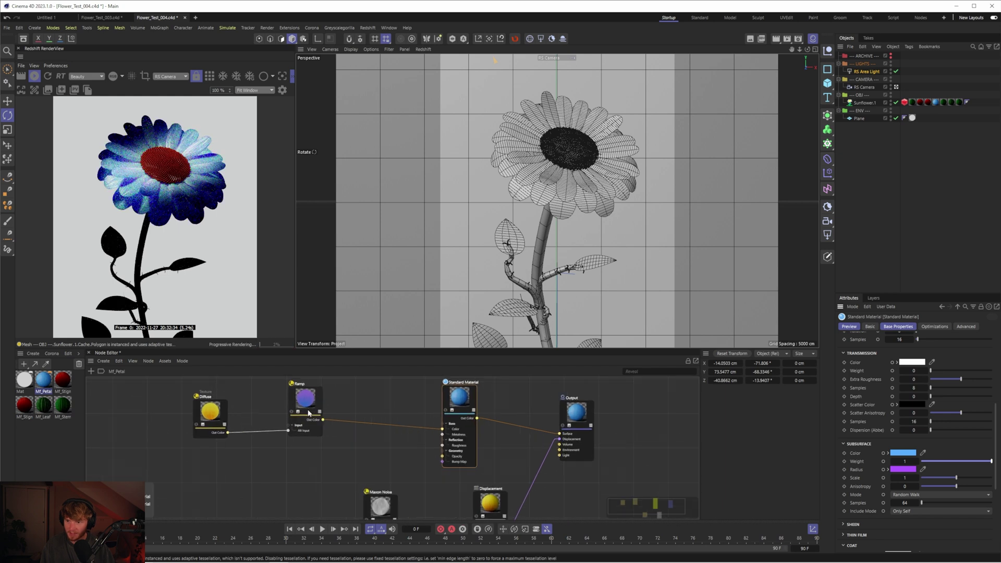
{"action": "scroll", "coordinate": [318, 390], "scroll_direction": "down", "scroll_amount": 1}
{"action": "scroll", "coordinate": [322, 391], "scroll_direction": "up", "scroll_amount": 1}
{"action": "left_click_drag", "start_coordinate": [312, 396], "coordinate": [305, 464], "text": "ctrl"}
Feed the Diffuse output into the copied Ramp's Alt Input and solo the copy
{"action": "left_click_drag", "start_coordinate": [223, 429], "coordinate": [308, 466]}
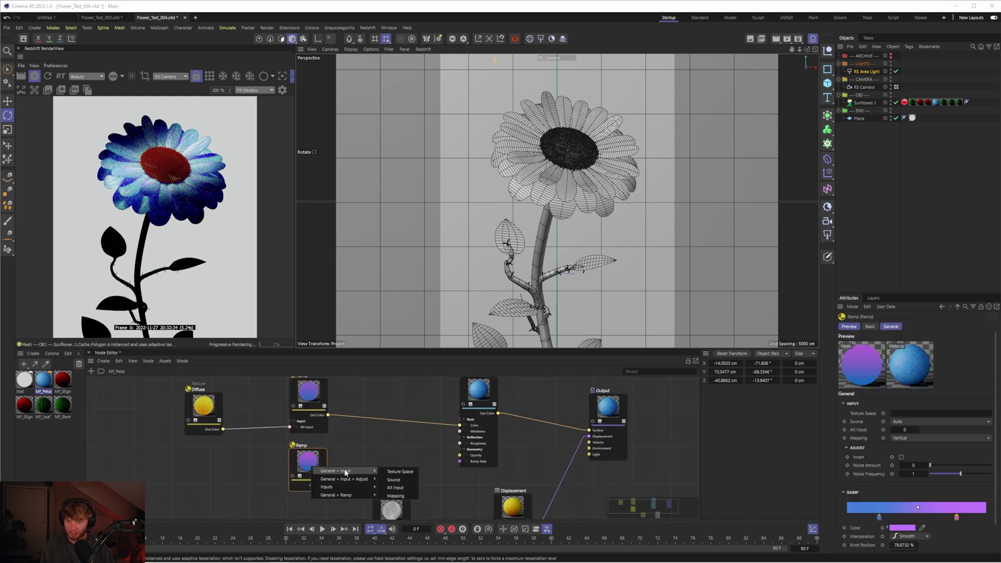
{"action": "left_click", "coordinate": [312, 470]}
{"action": "left_click", "coordinate": [292, 475]}
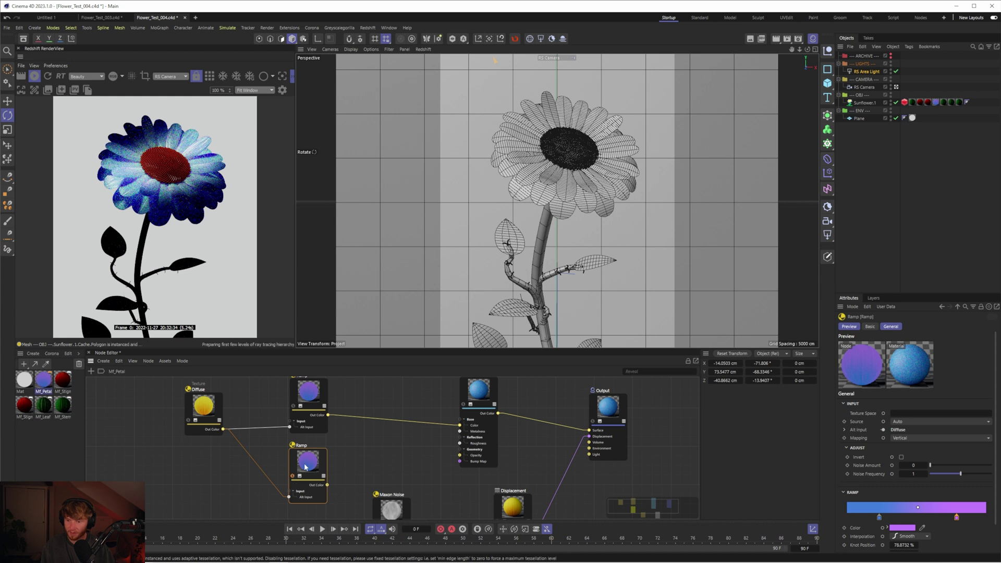
Make the copied ramp run black to white and wire its output to the material
{"action": "double_click", "coordinate": [879, 517]}
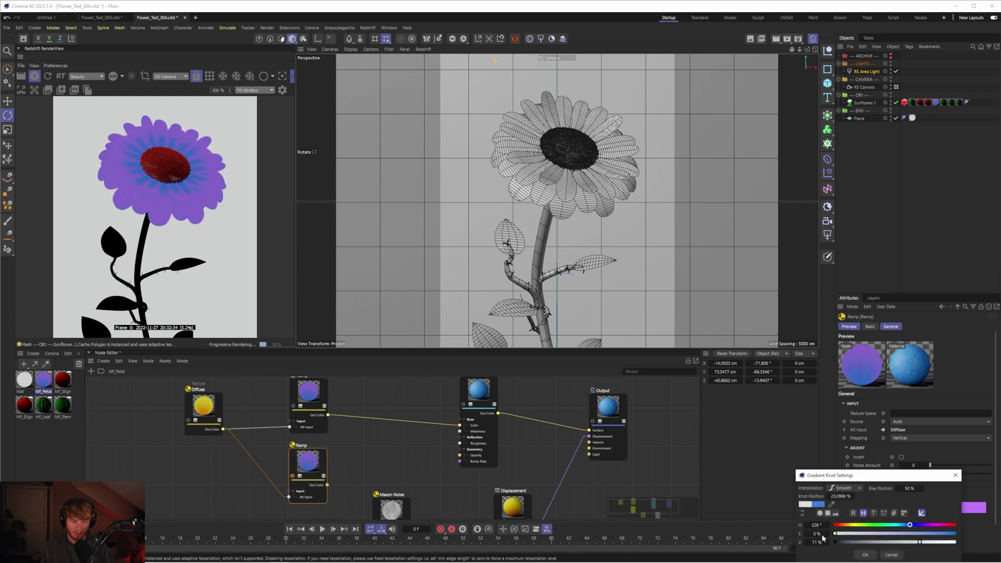
{"action": "left_click_drag", "start_coordinate": [853, 542], "coordinate": [834, 543]}
{"action": "left_click", "coordinate": [865, 554]}
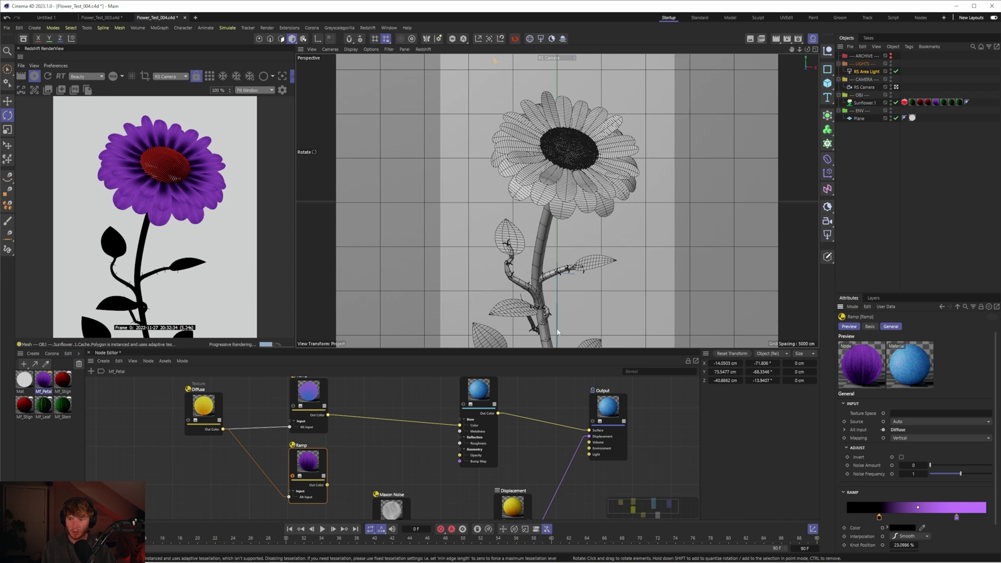
{"action": "double_click", "coordinate": [955, 516]}
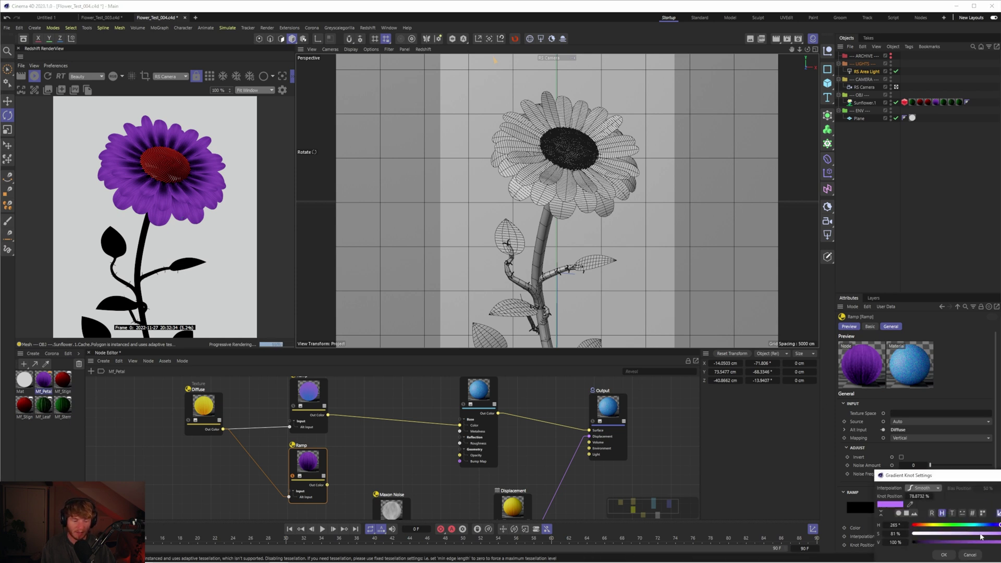
{"action": "left_click_drag", "start_coordinate": [980, 536], "coordinate": [913, 534]}
{"action": "left_click", "coordinate": [944, 555]}
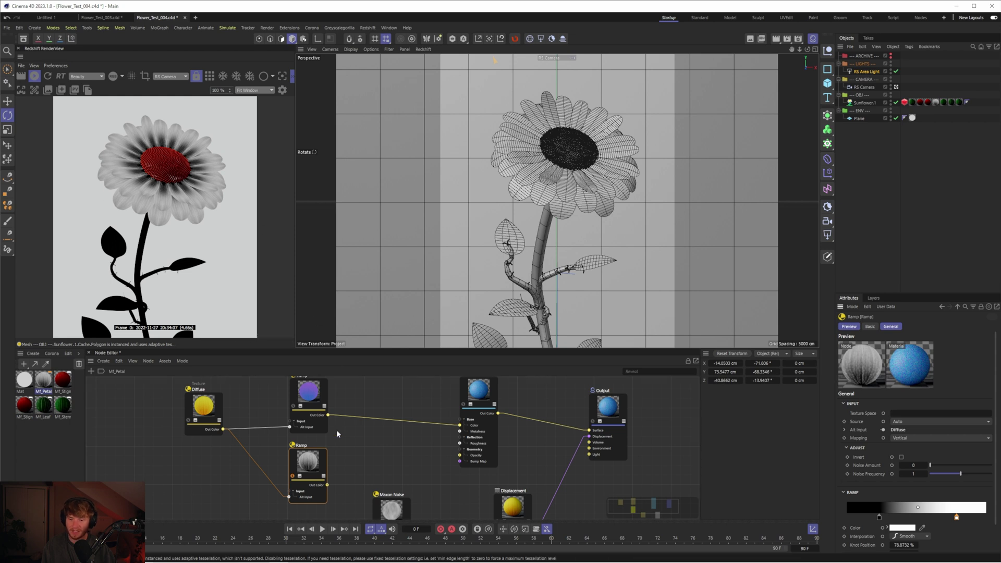
{"action": "left_click_drag", "start_coordinate": [329, 484], "coordinate": [487, 396]}
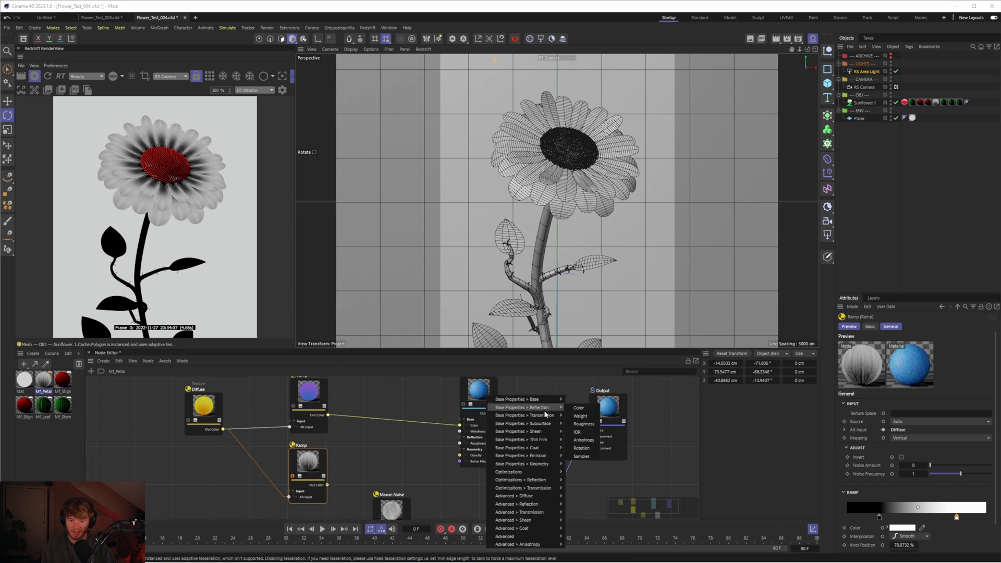
Drive the material's subsurface weight with the greyscale ramp and preview that ramp alone
{"action": "mouse_move", "coordinate": [543, 425]}
{"action": "left_click", "coordinate": [577, 424]}
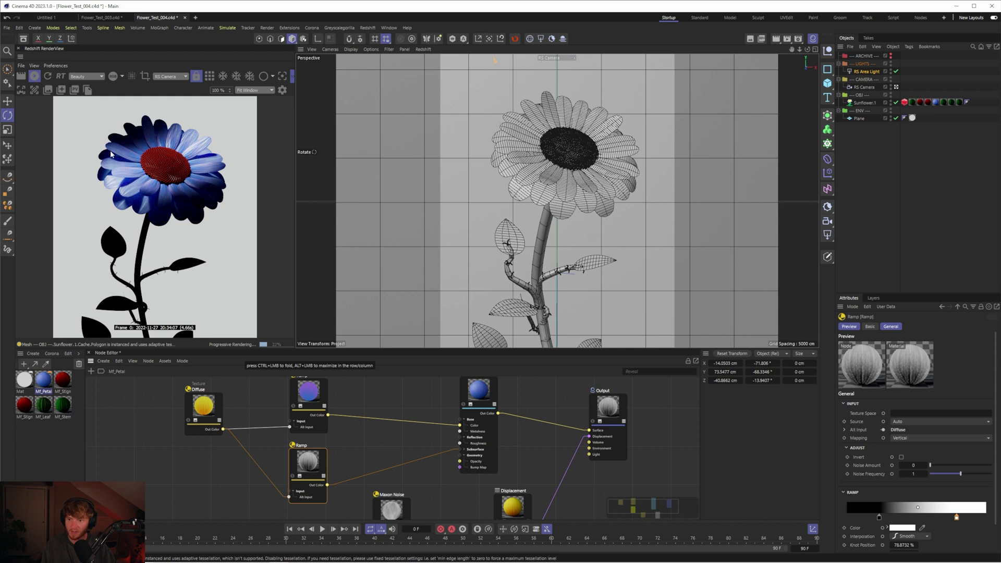
{"action": "left_click", "coordinate": [293, 477]}
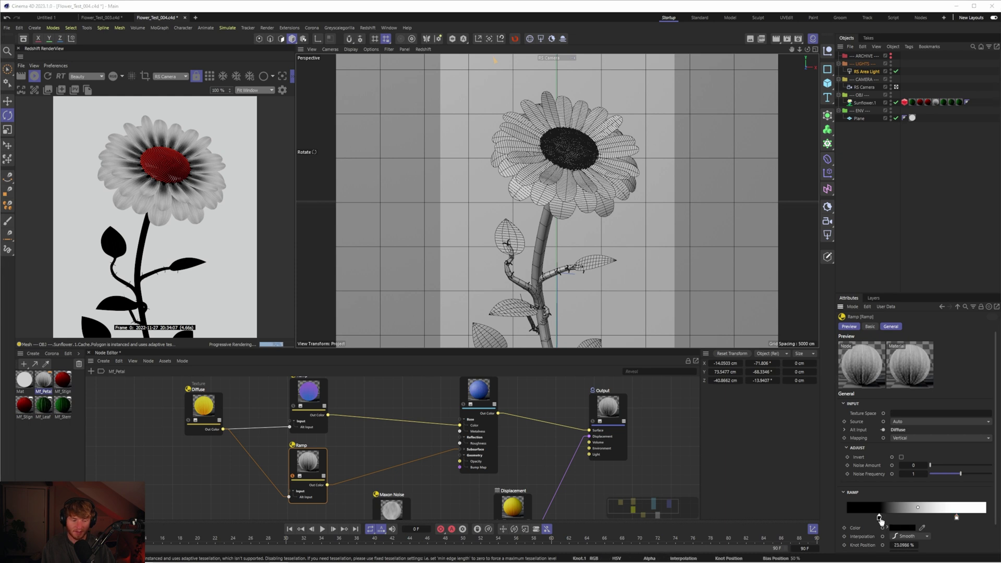
Lighten the ramp's black stop to mid grey and move the white stop to about 55.77%
{"action": "double_click", "coordinate": [879, 516]}
{"action": "left_click_drag", "start_coordinate": [875, 480], "coordinate": [671, 436]}
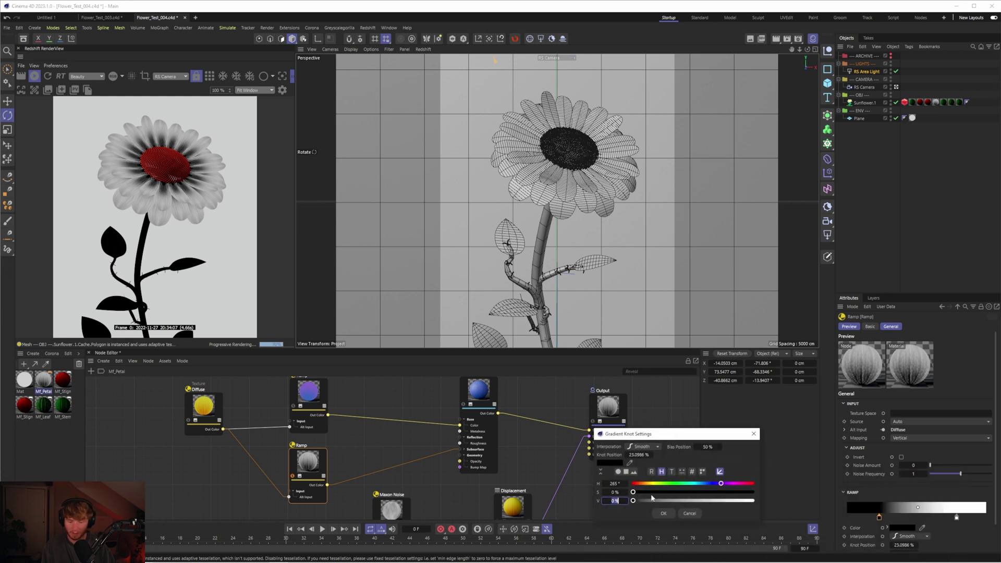
{"action": "key", "text": "Return"}
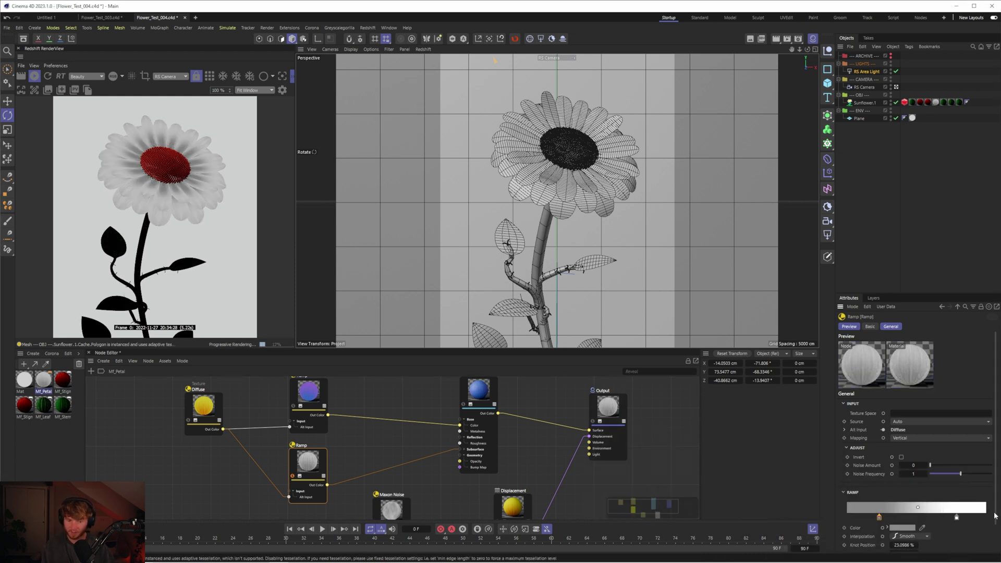
{"action": "left_click_drag", "start_coordinate": [956, 517], "coordinate": [927, 517]}
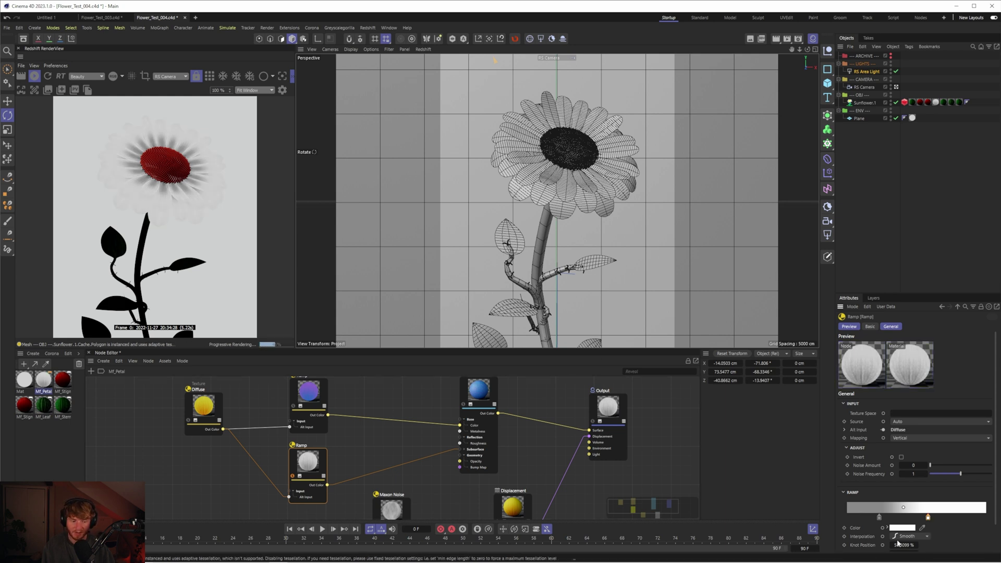
{"action": "mouse_move", "coordinate": [927, 517]}
{"action": "left_mouse_down"}
{"action": "mouse_move", "coordinate": [957, 518]}
{"action": "mouse_move", "coordinate": [924, 517]}
{"action": "left_mouse_up"}
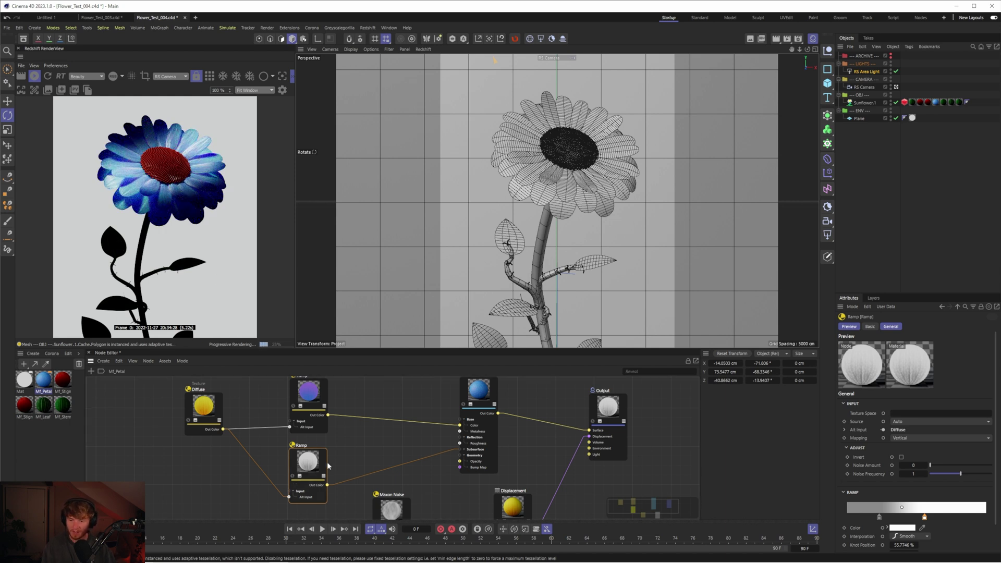
Set the petal Standard Material's reflection colour to pale blue (hue 218°, 26% saturation)
{"action": "left_click", "coordinate": [349, 452]}
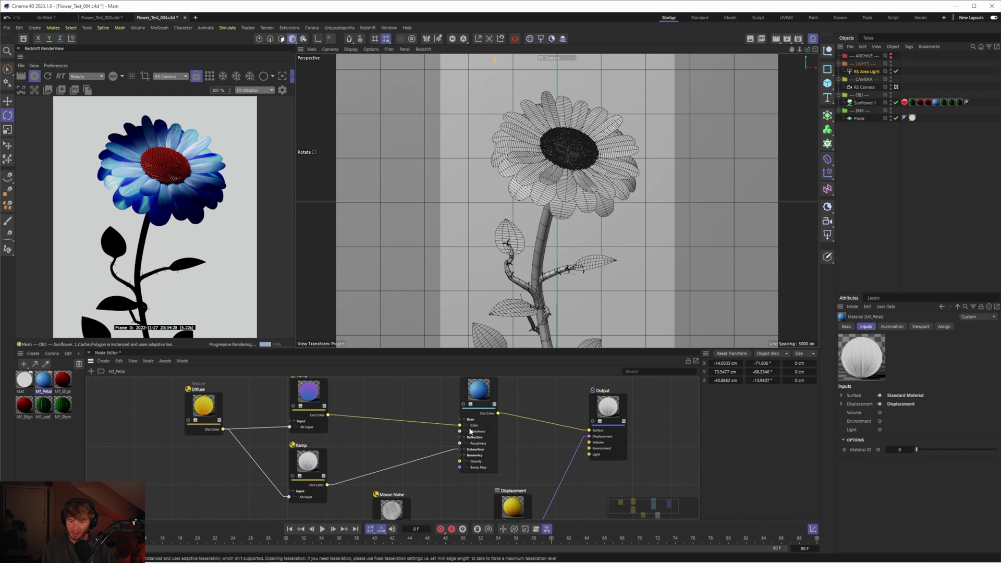
{"action": "scroll", "coordinate": [420, 438], "scroll_direction": "down", "scroll_amount": 3}
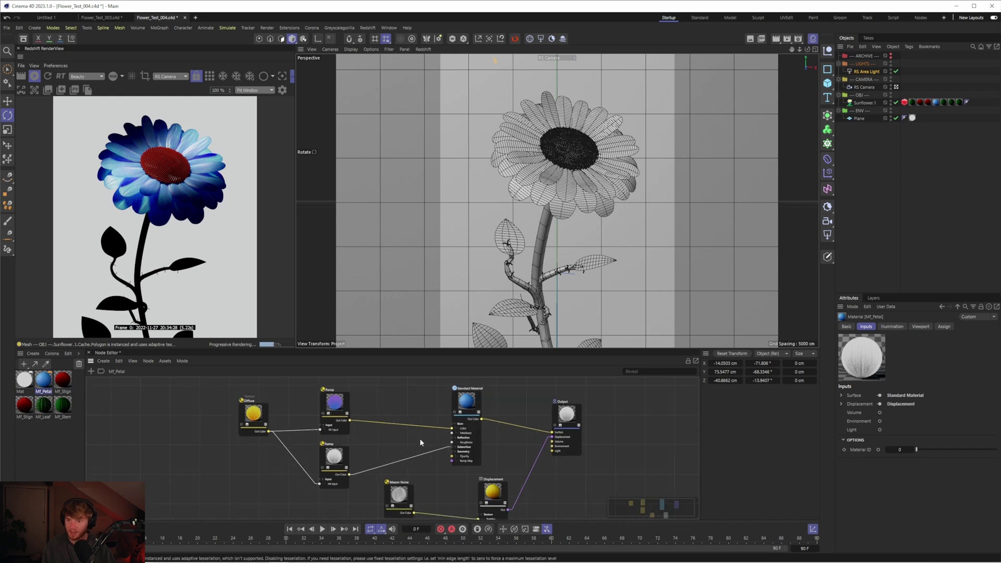
{"action": "scroll", "coordinate": [476, 411], "scroll_direction": "up", "scroll_amount": 2}
{"action": "left_click", "coordinate": [466, 409]}
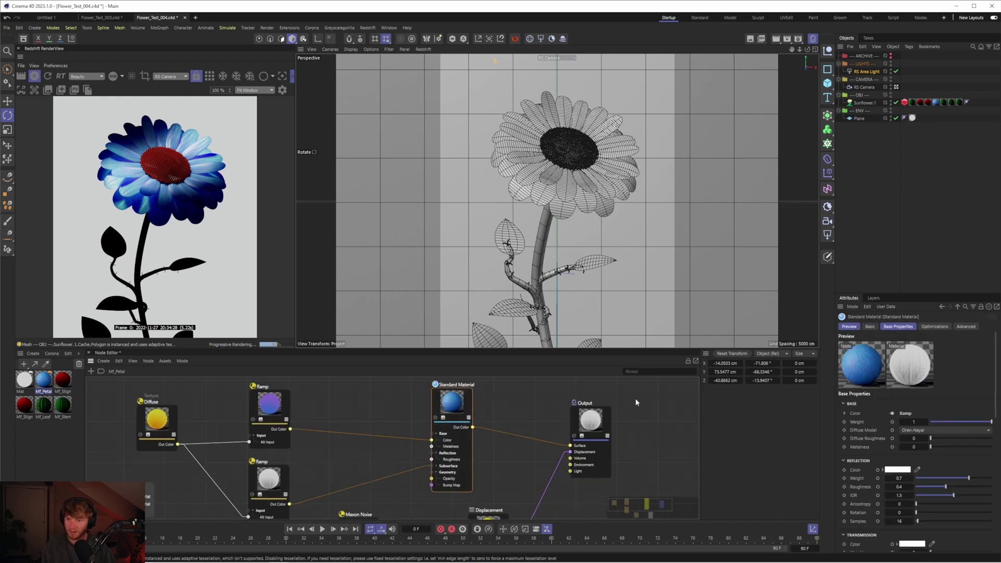
{"action": "scroll", "coordinate": [917, 443], "scroll_direction": "down", "scroll_amount": 3}
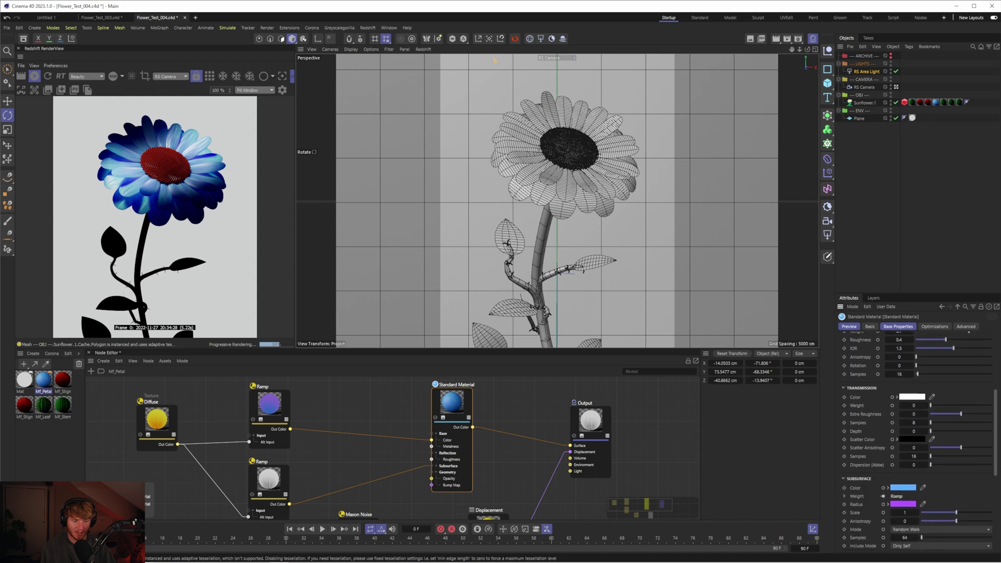
{"action": "left_click", "coordinate": [897, 401]}
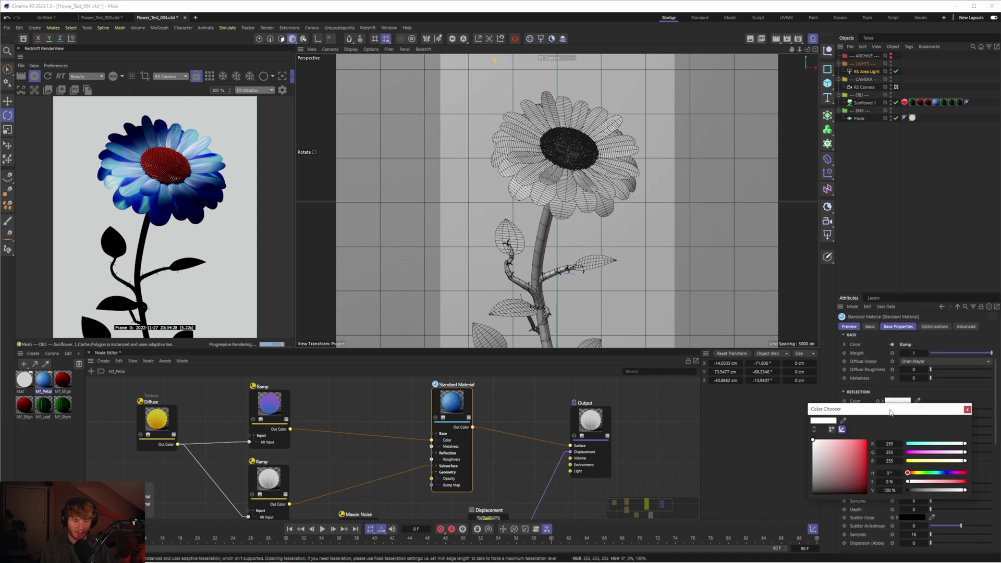
{"action": "left_click_drag", "start_coordinate": [701, 463], "coordinate": [709, 463]}
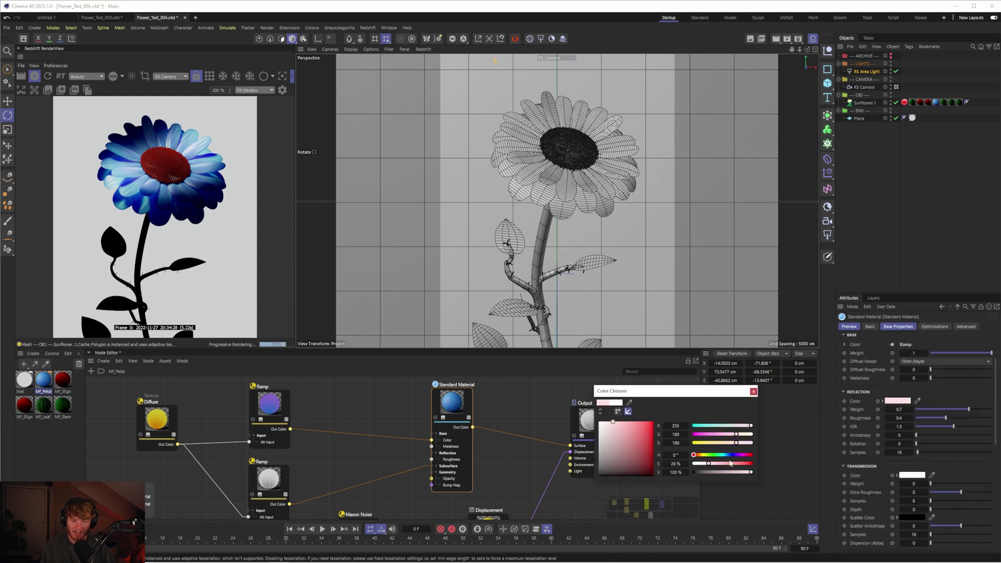
{"action": "left_click", "coordinate": [728, 455]}
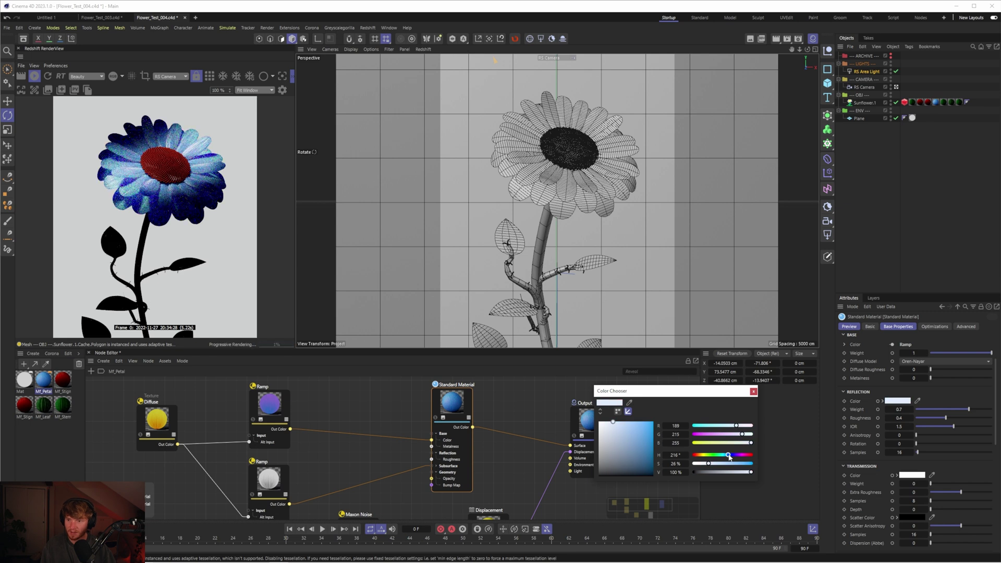
{"action": "left_click", "coordinate": [753, 391]}
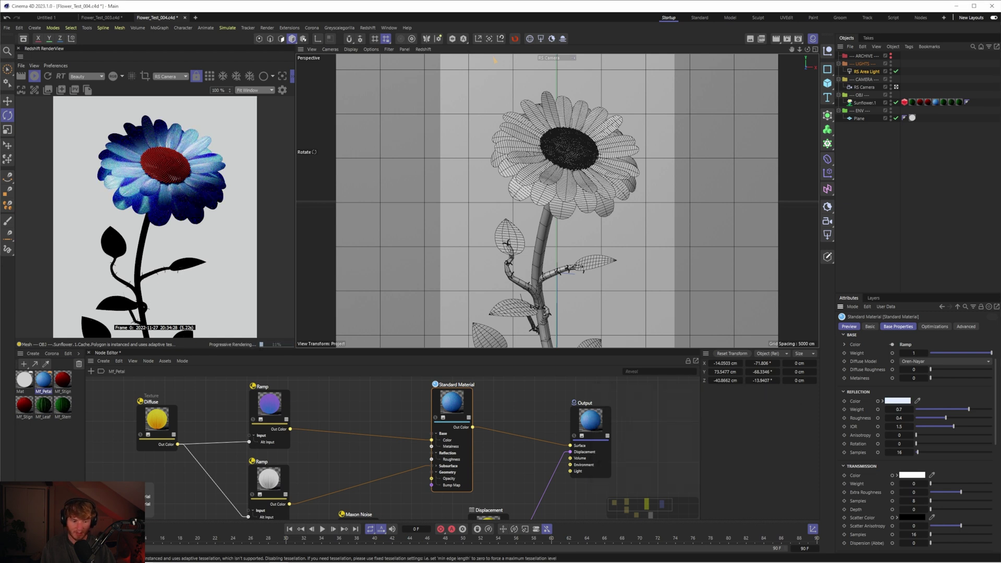
{"action": "scroll", "coordinate": [938, 442], "scroll_direction": "down", "scroll_amount": 8}
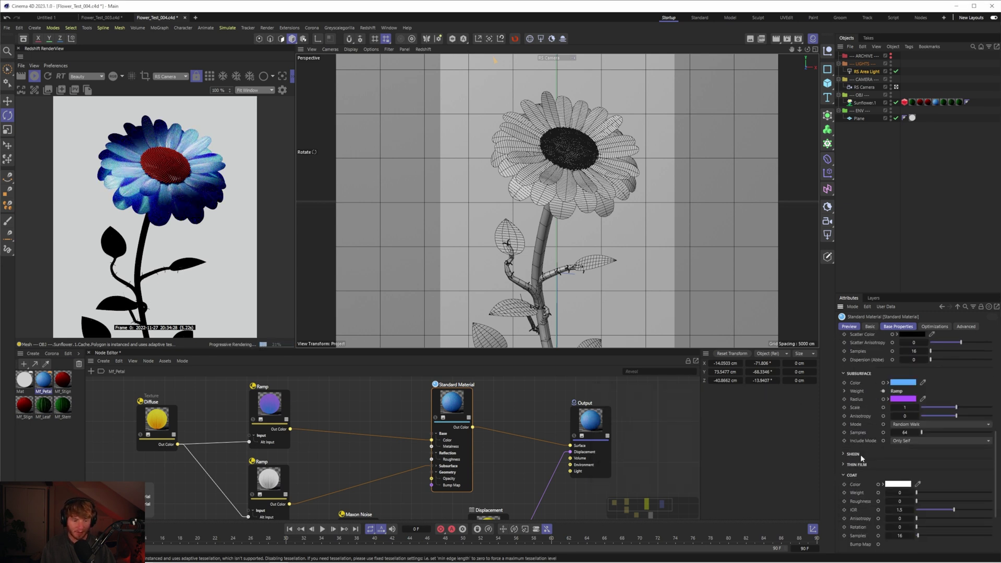
Set sheen weight to 1, compare it at 0, then undo back to full strength
{"action": "left_click_drag", "start_coordinate": [922, 472], "coordinate": [993, 472]}
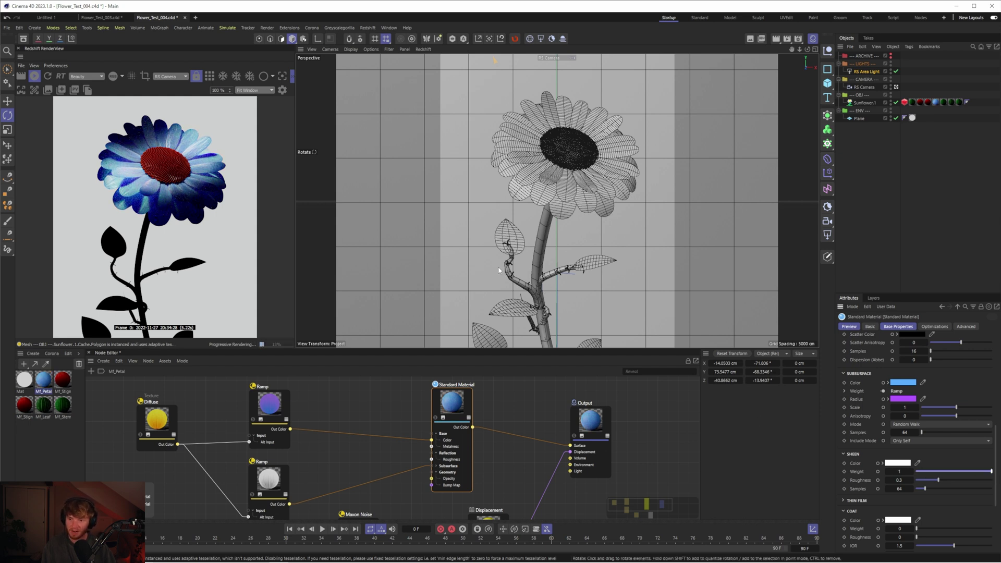
{"action": "left_click", "coordinate": [898, 479]}
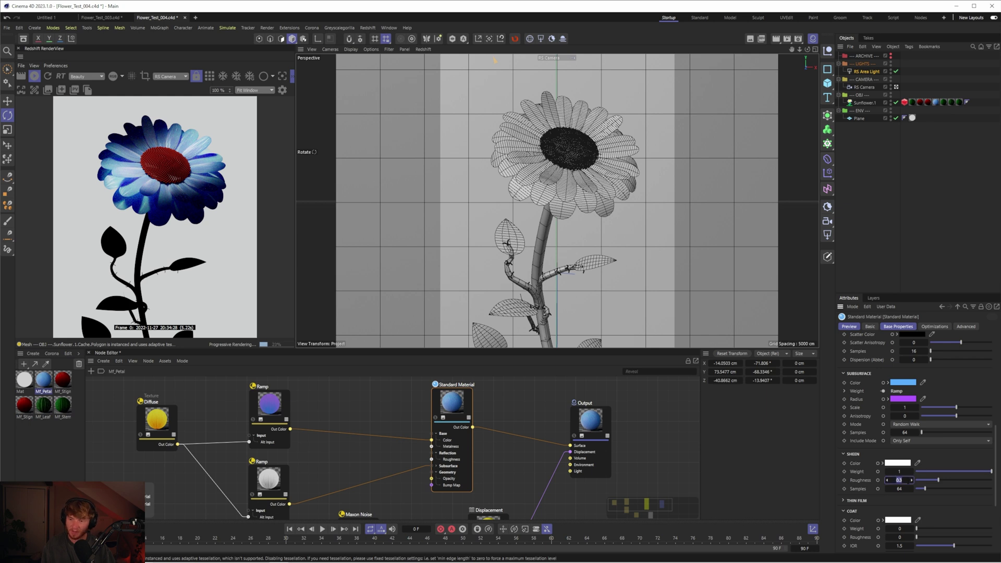
{"action": "left_click", "coordinate": [901, 471]}
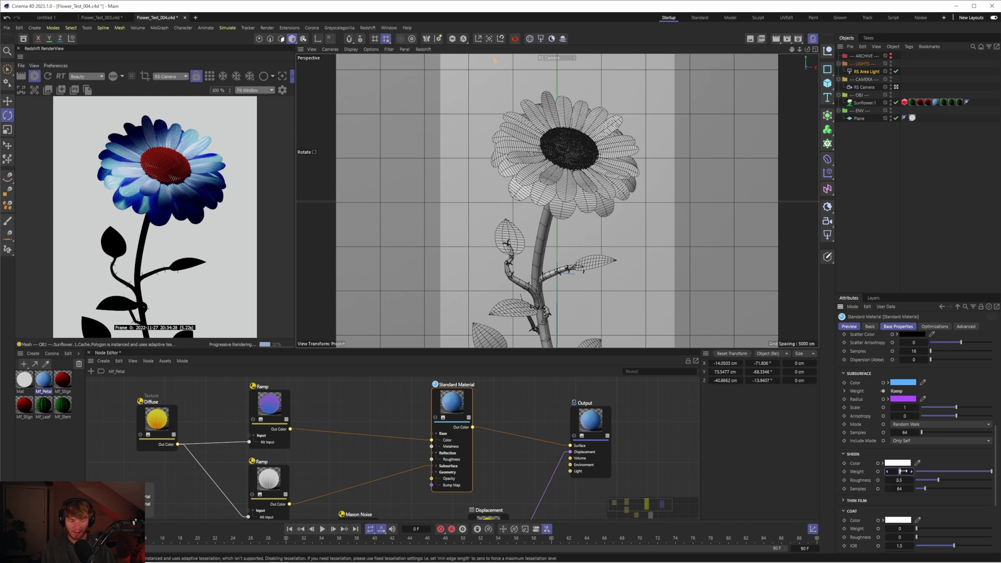
{"action": "type", "text": "0"}
{"action": "key", "text": "Return"}
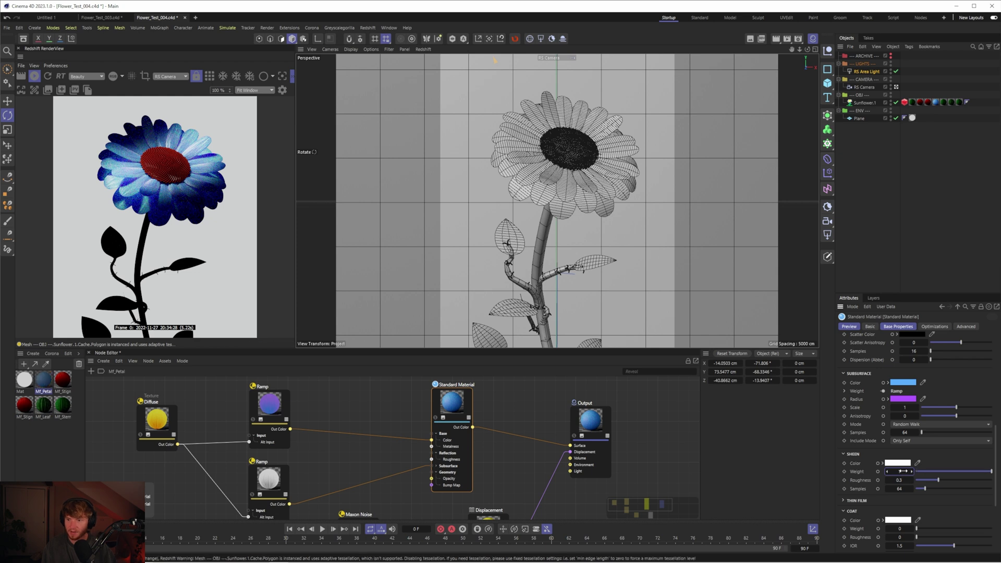
{"action": "key", "text": "ctrl+z"}
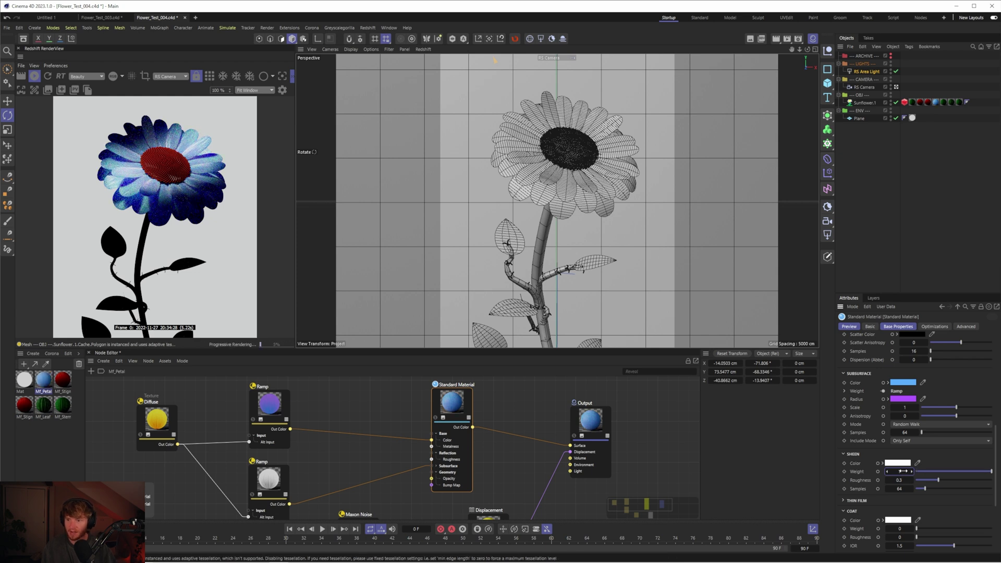
Change the sheen colour to purple, hue 253°
{"action": "left_click", "coordinate": [897, 462]}
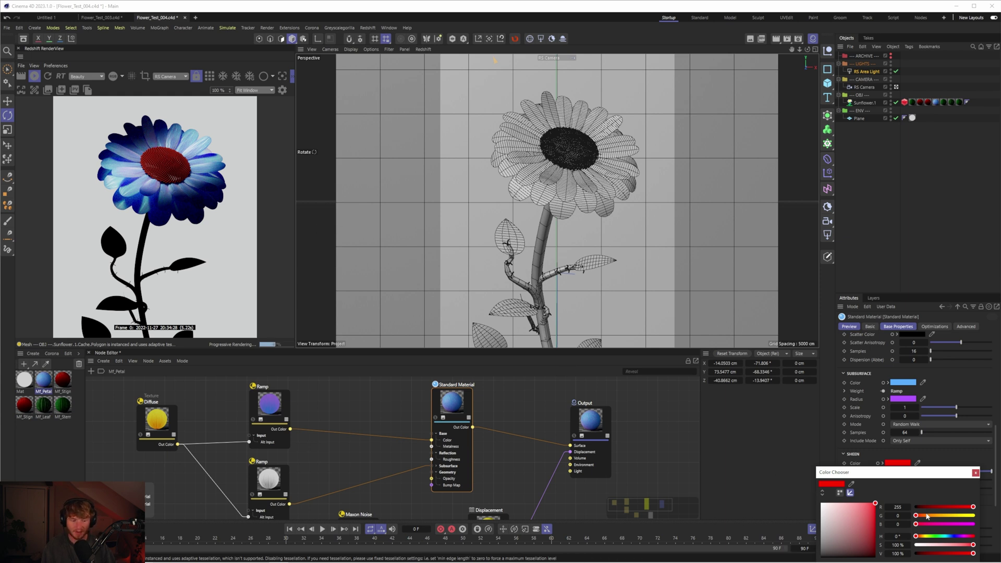
{"action": "left_click", "coordinate": [956, 536]}
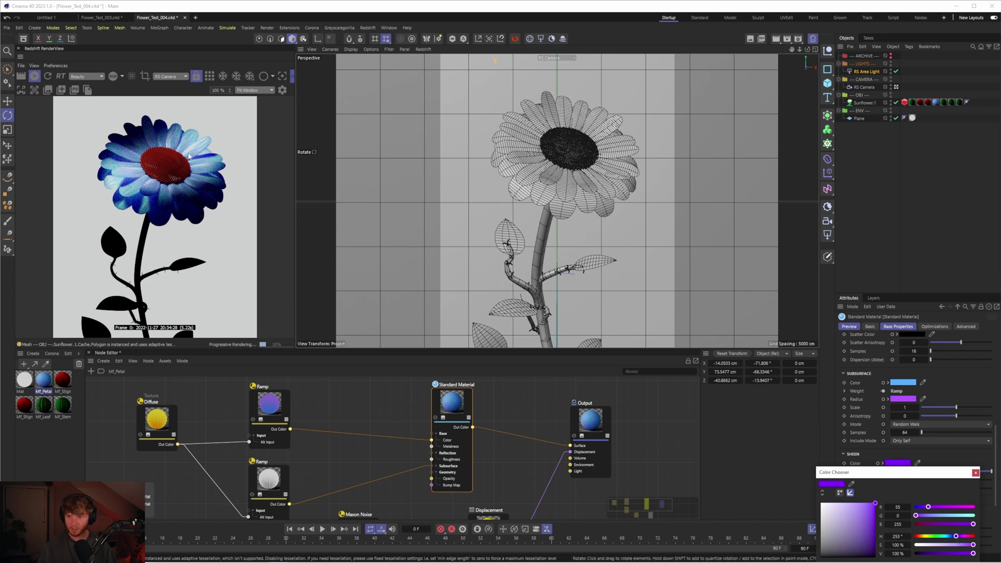
{"action": "left_click", "coordinate": [975, 472]}
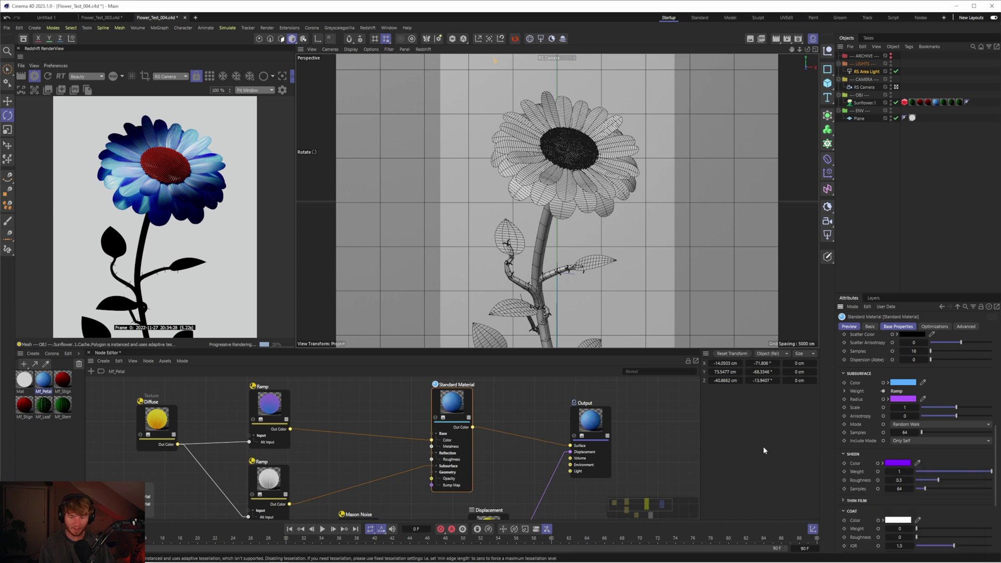
{"action": "scroll", "coordinate": [349, 444], "scroll_direction": "down", "scroll_amount": 2}
{"action": "left_click", "coordinate": [292, 474]}
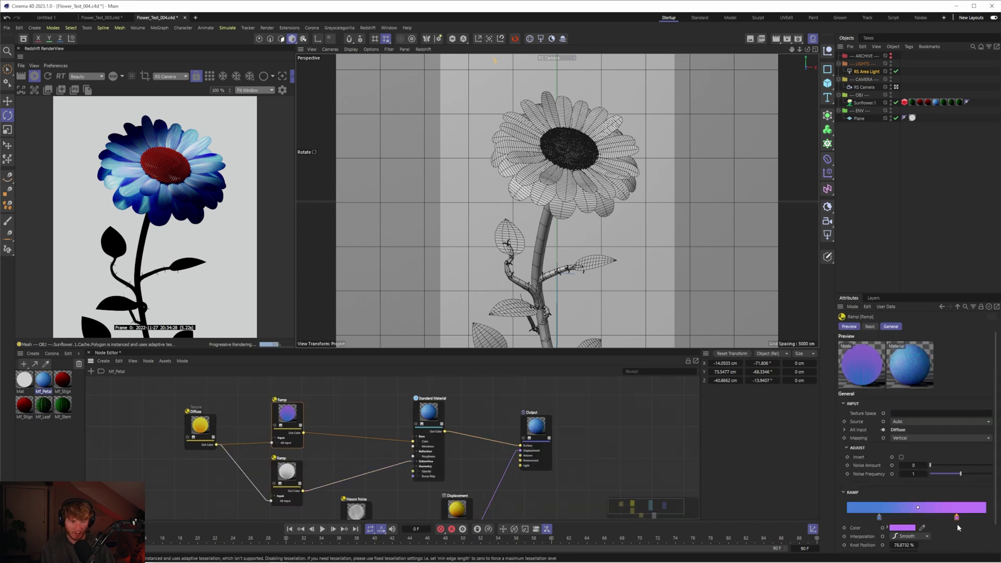
Apply a paler colour to the ramp's first knot and select the petal Standard Material
{"action": "double_click", "coordinate": [879, 517]}
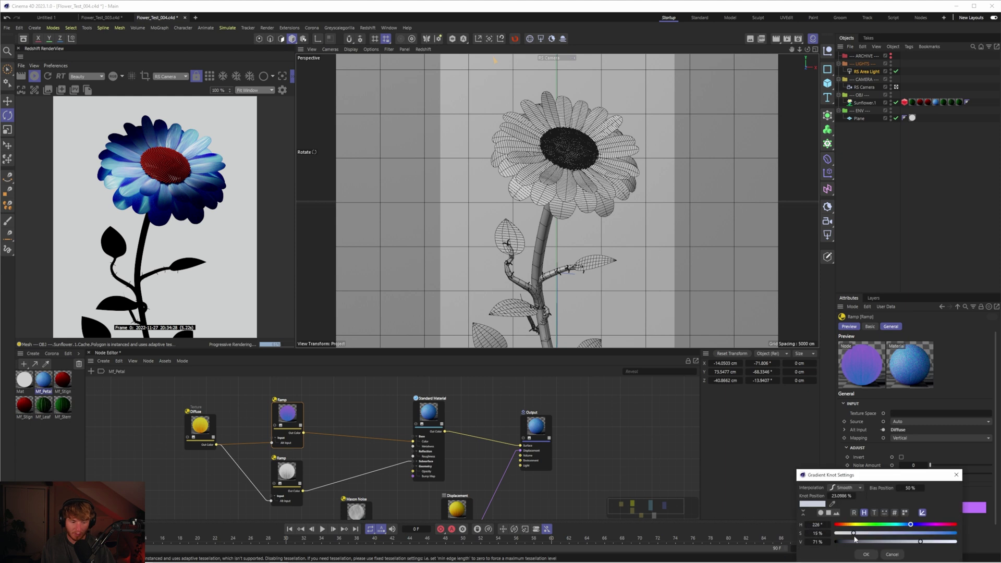
{"action": "left_click", "coordinate": [864, 555]}
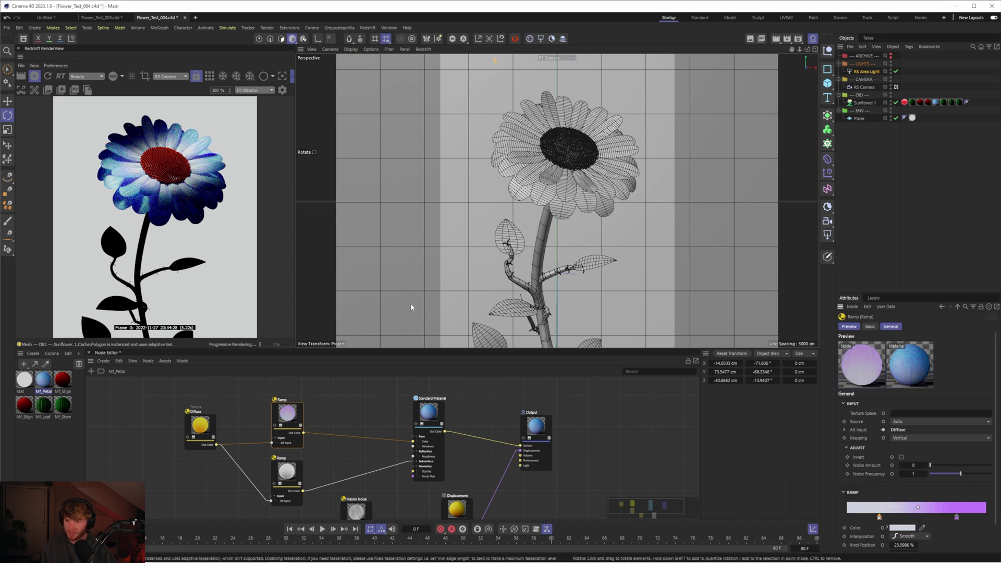
{"action": "left_click", "coordinate": [428, 412]}
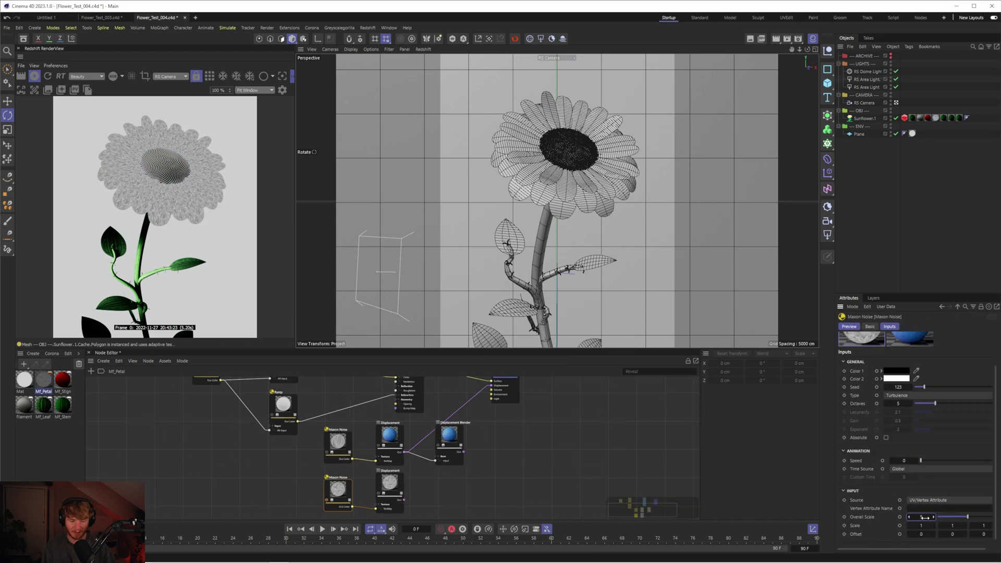
Enable Additive Mode on the Displacement Blender so both noise displacement layers stack
{"action": "left_click", "coordinate": [891, 522]}
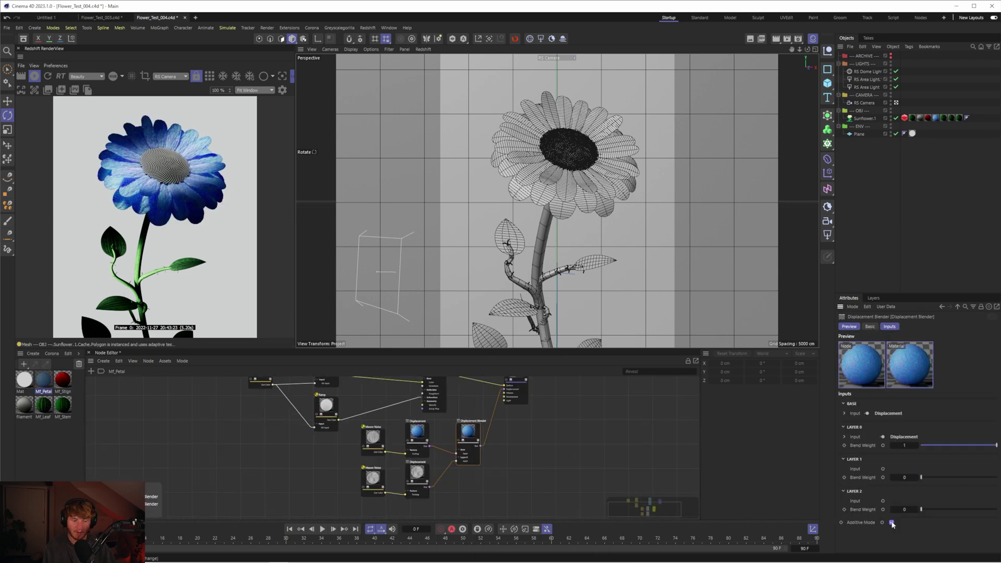